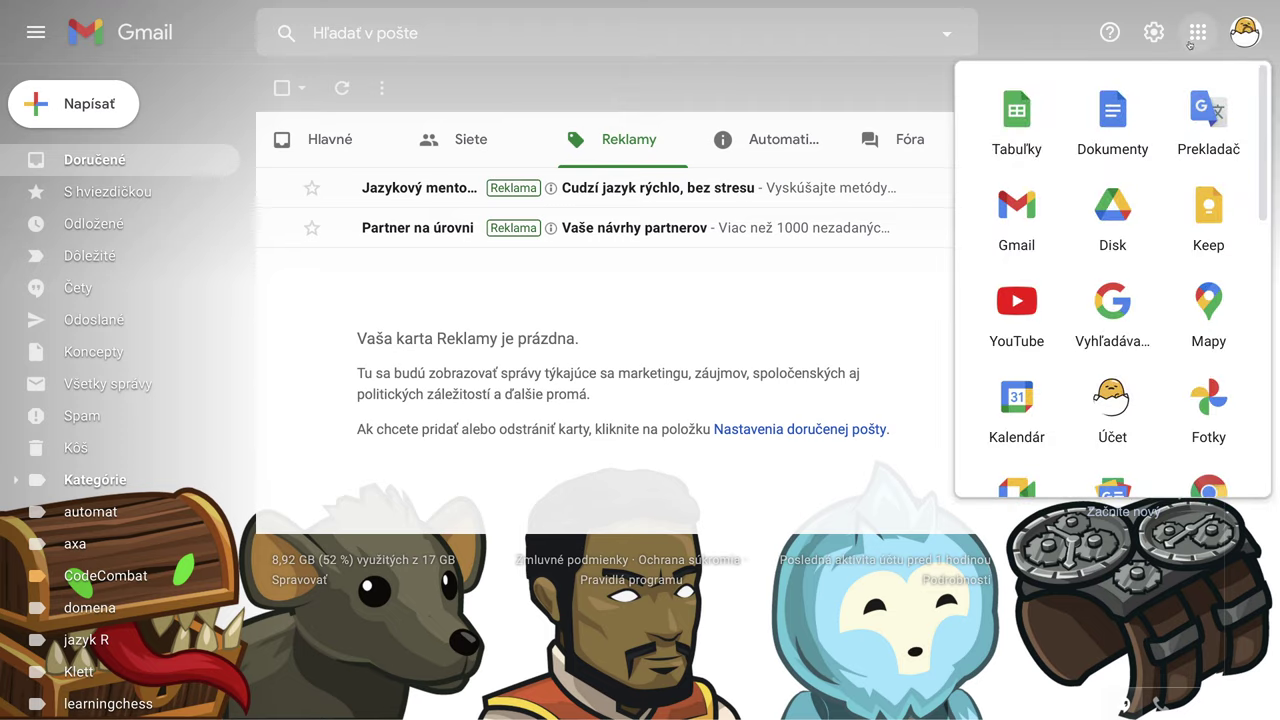
# - Switch from Gmail to Google Drive through the apps launcher's Disk tile
pyautogui.click(1116, 218)
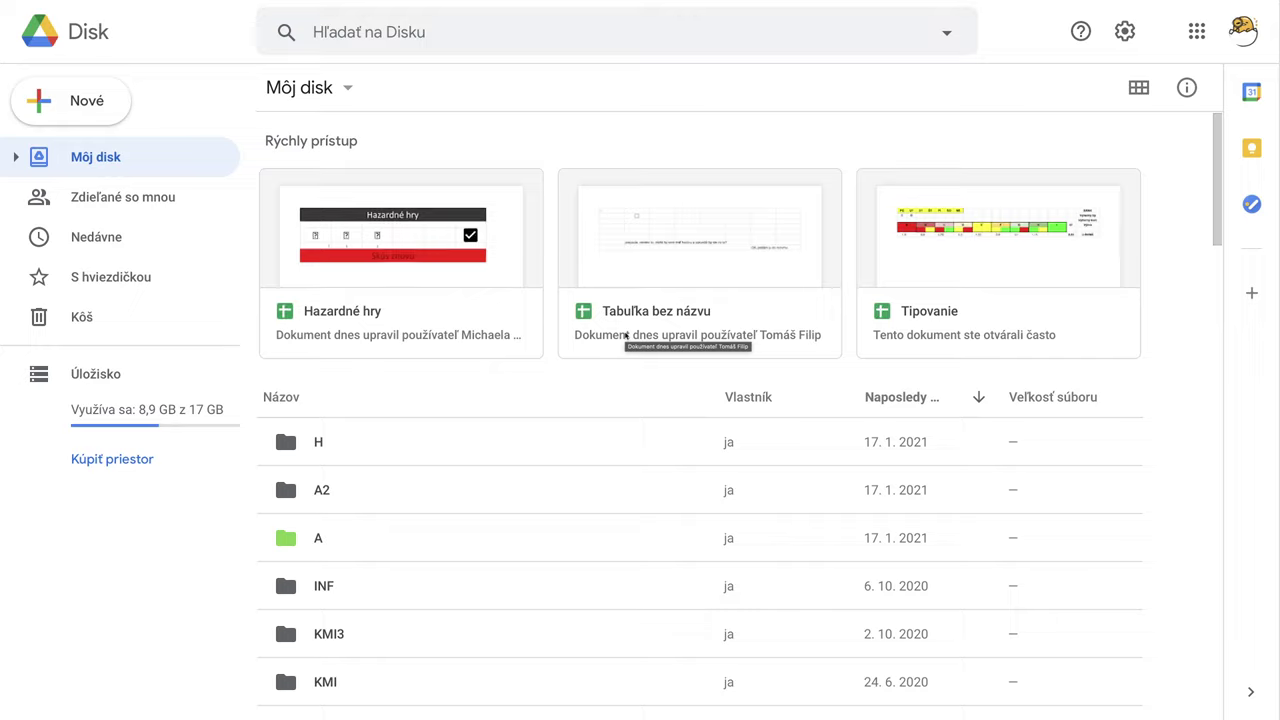
# - Create a new blank Google Form from the Nové menu in Drive
pyautogui.click(82, 112)
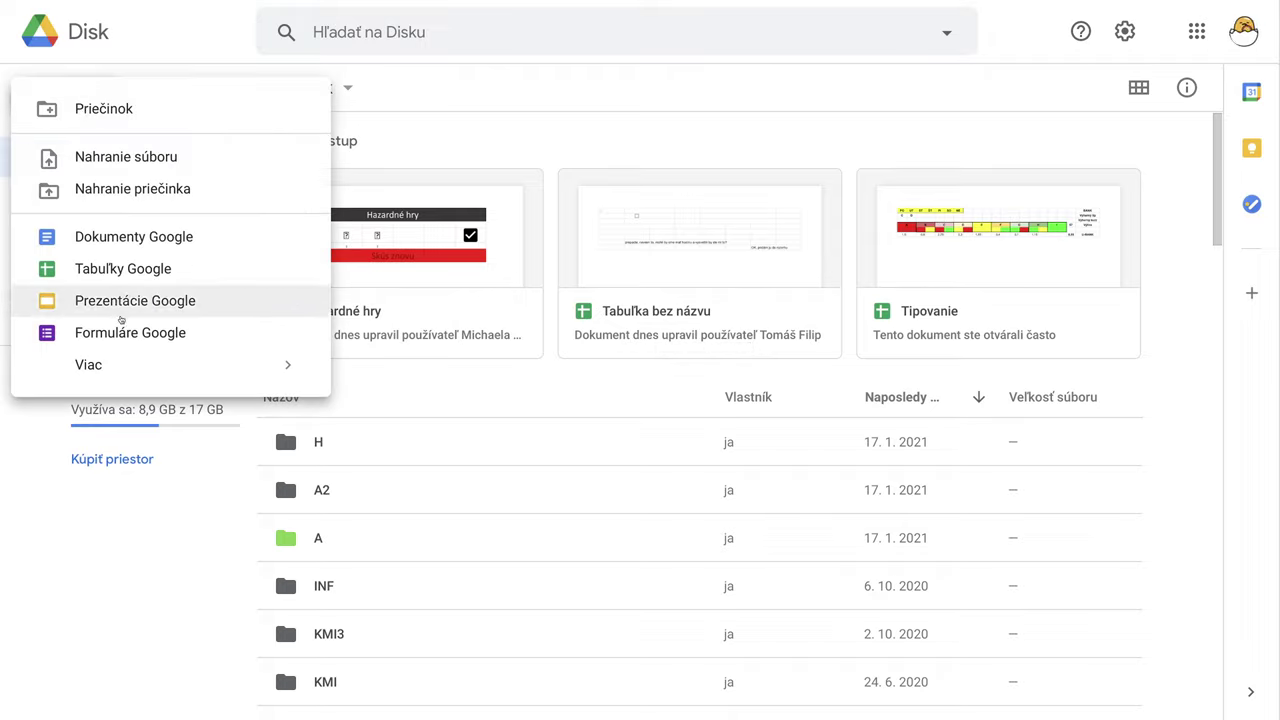
pyautogui.click(120, 333)
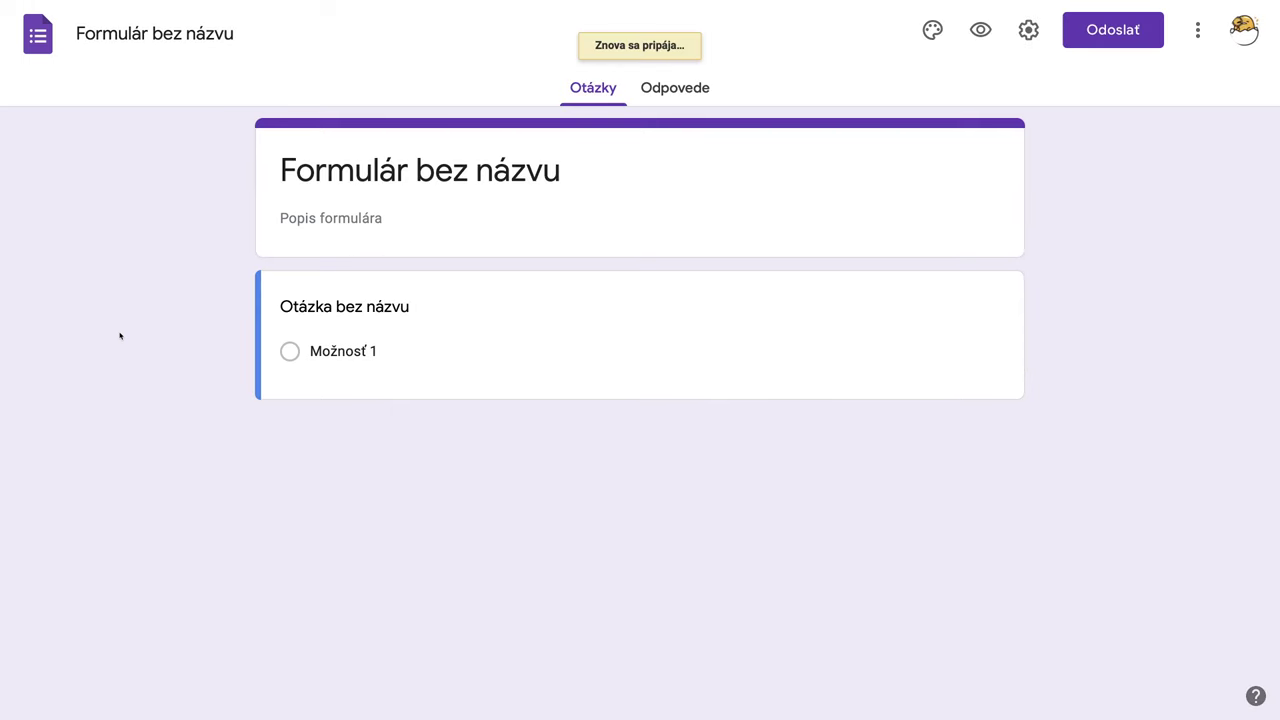
# - Replace the default form title with 'Videá'
pyautogui.click(563, 175)
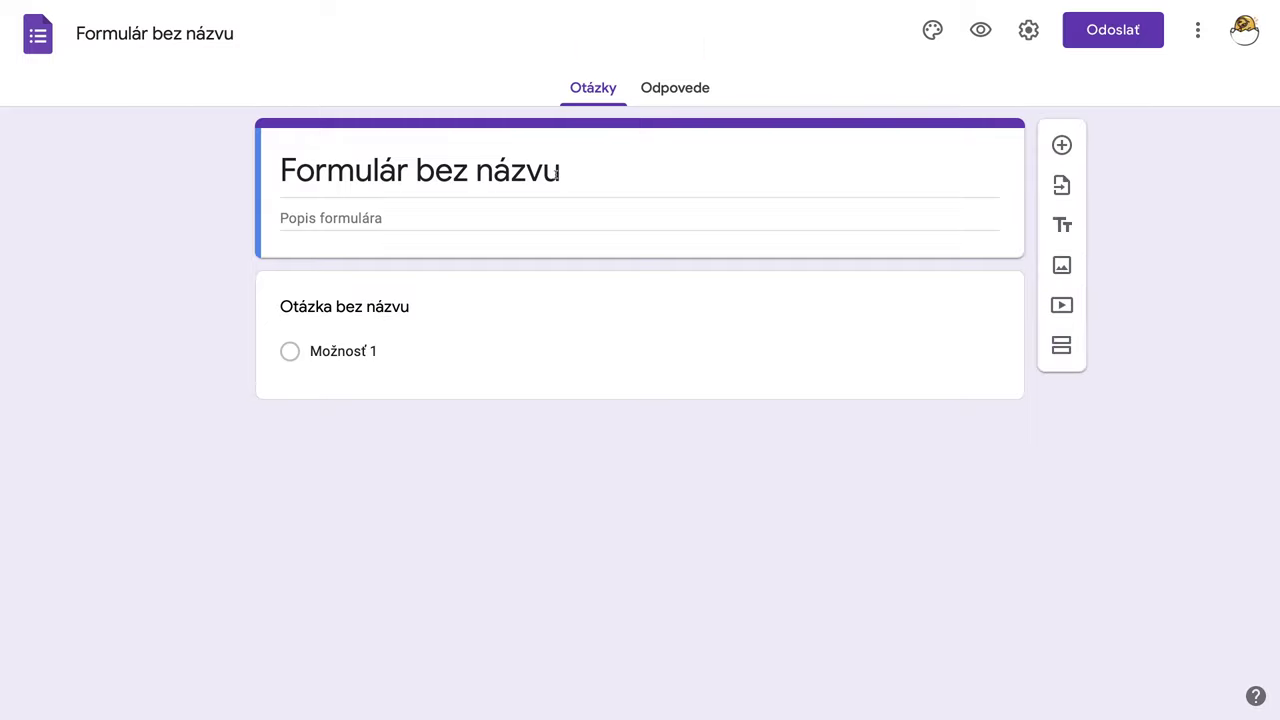
pyautogui.click(432, 172)
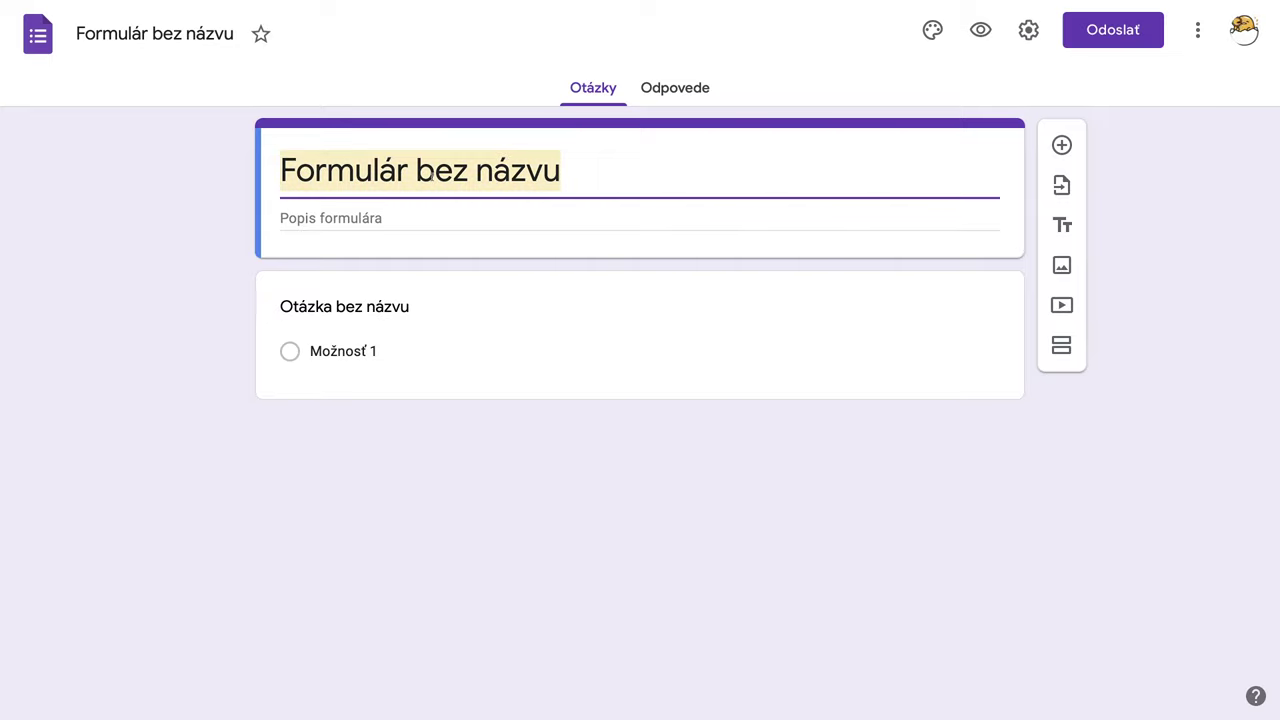
pyautogui.write('Videá')
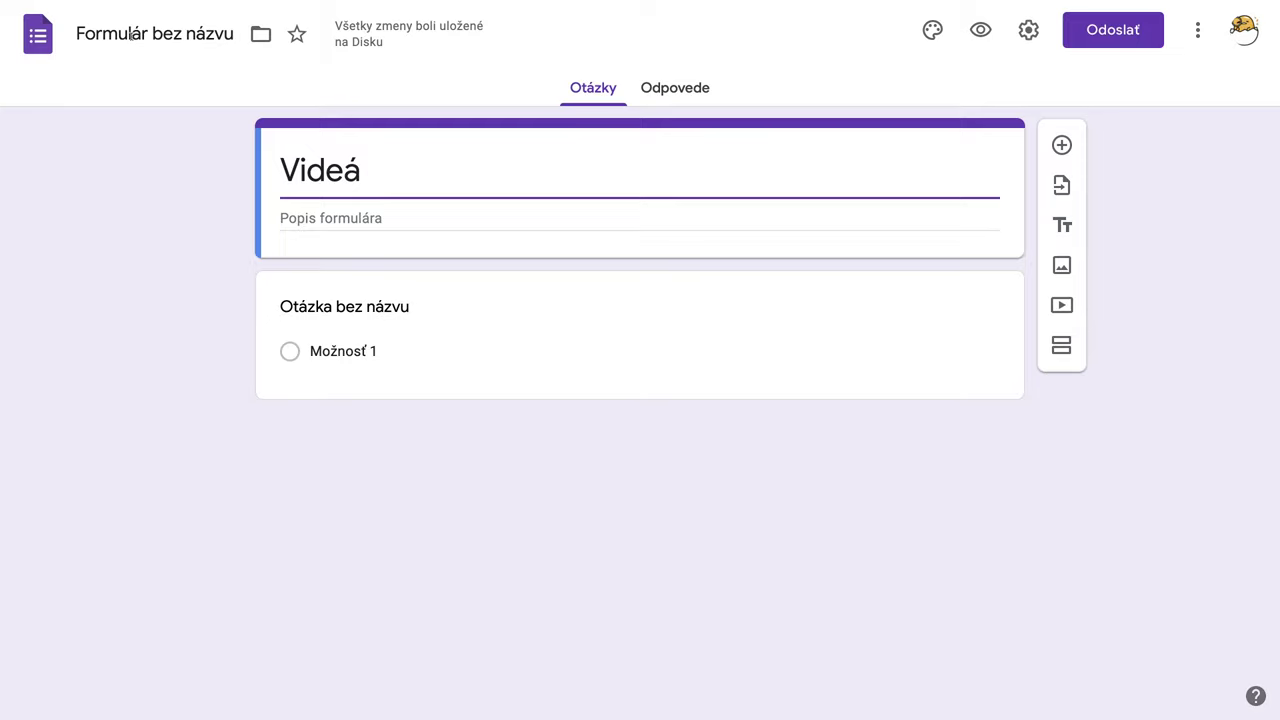
pyautogui.click(133, 38)
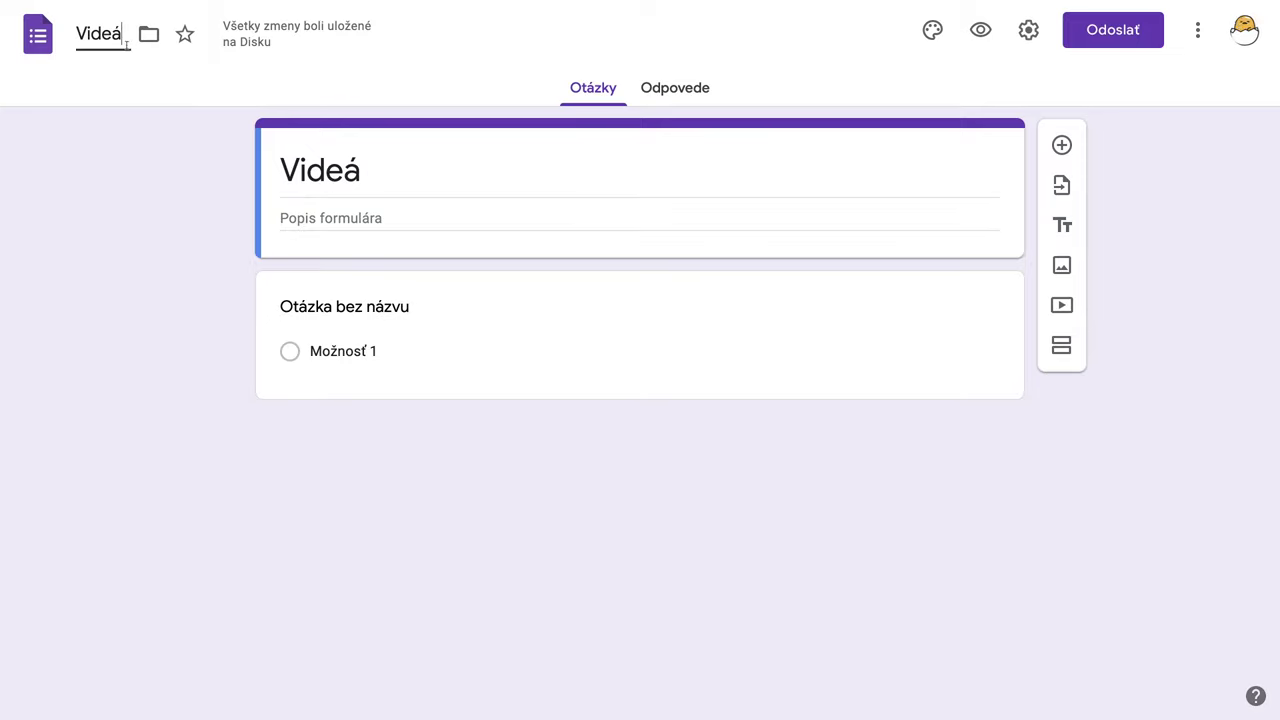
# - Add the description 'Videá o cudzích jazykoch a programovaní', correcting the 'hazykoch' typo
pyautogui.click(296, 221)
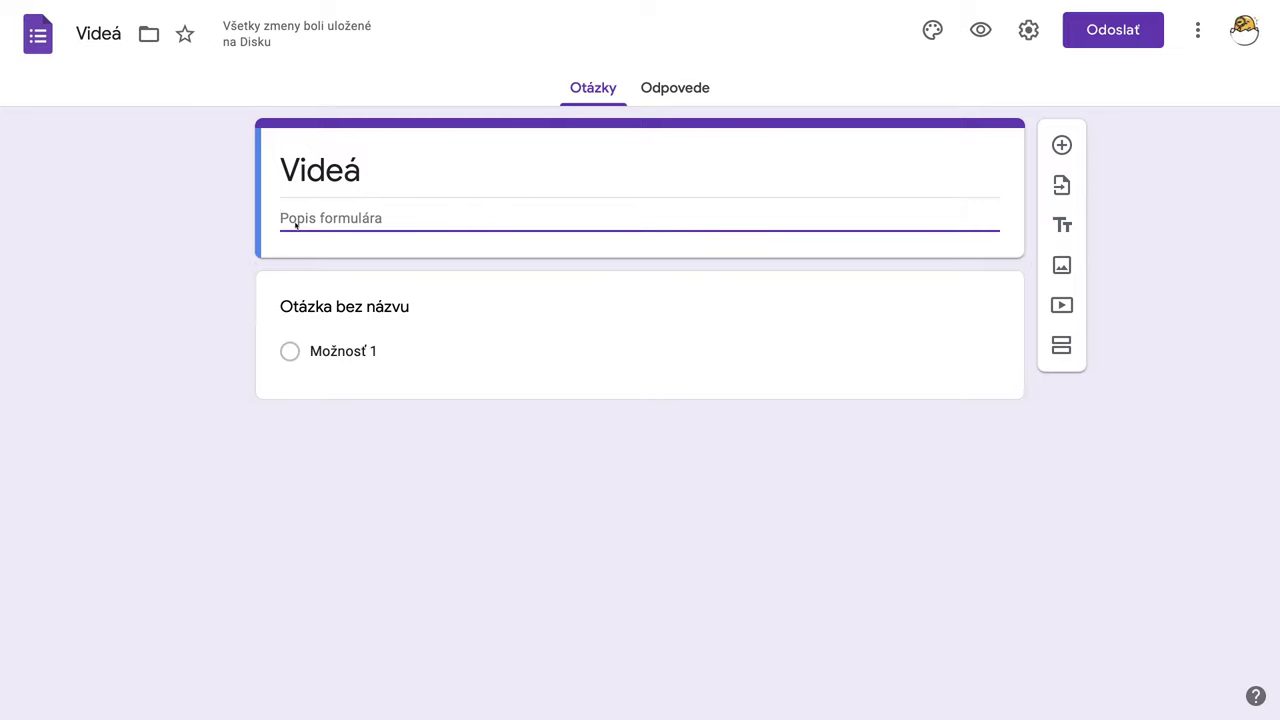
pyautogui.write('Vide')
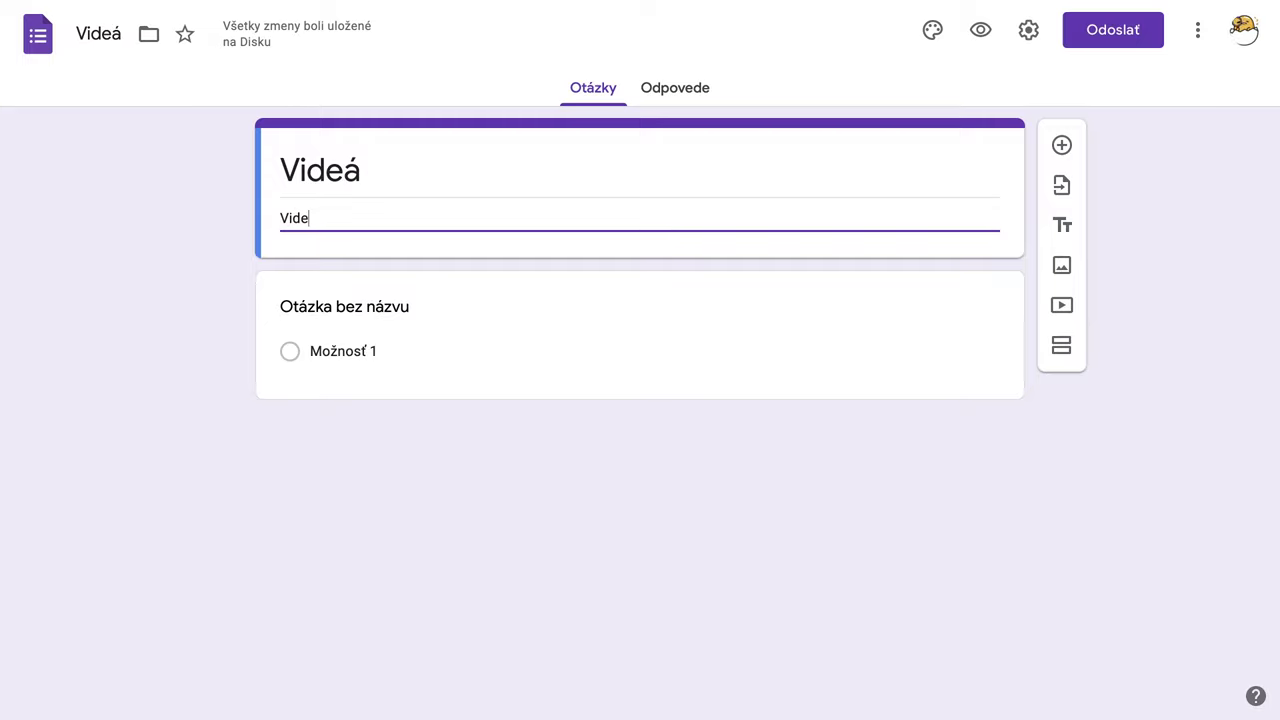
pyautogui.write('á o ')
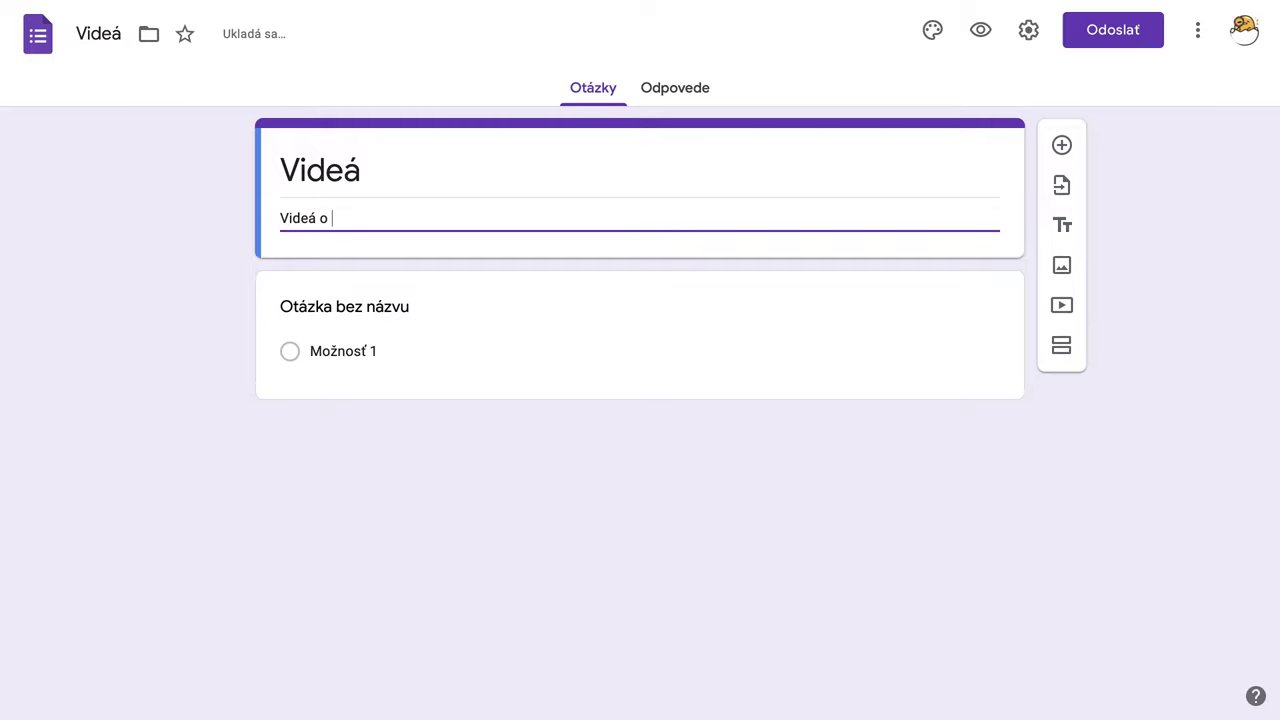
pyautogui.write('cudzích hazykoch')
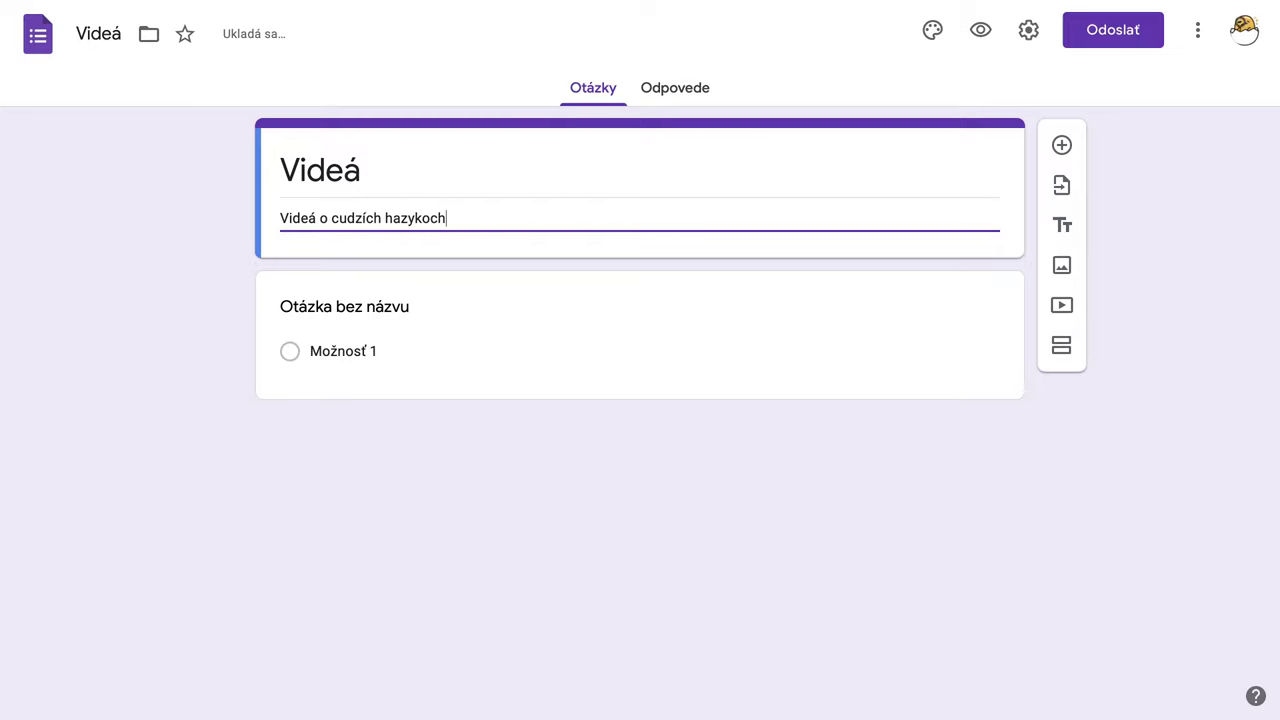
pyautogui.write(' a progr')
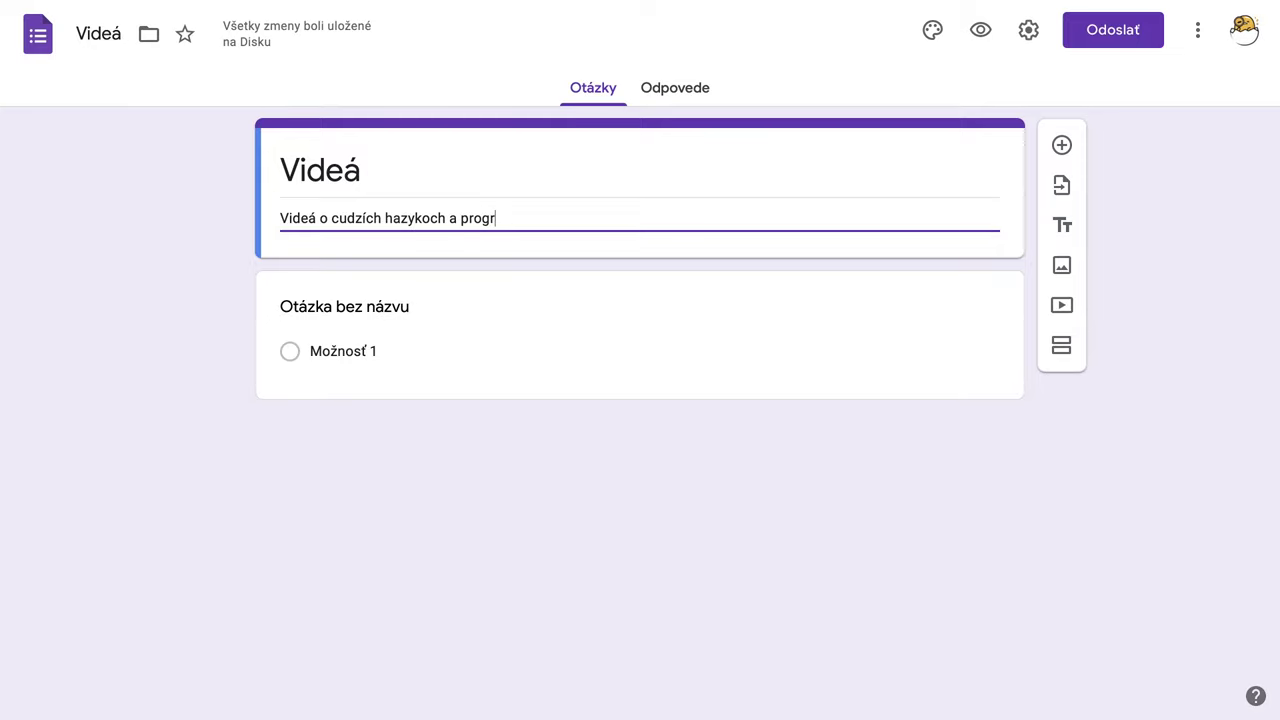
pyautogui.write('amovaní')
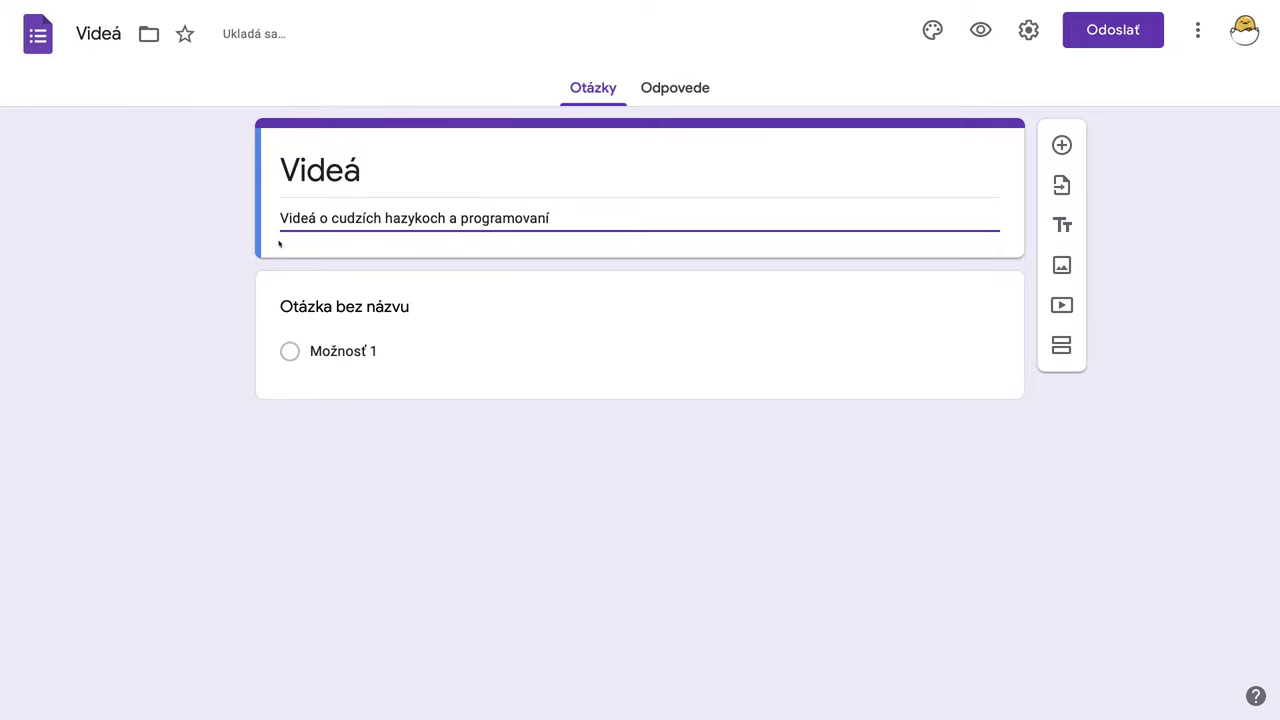
pyautogui.click(392, 218)
pyautogui.press('BackSpace')
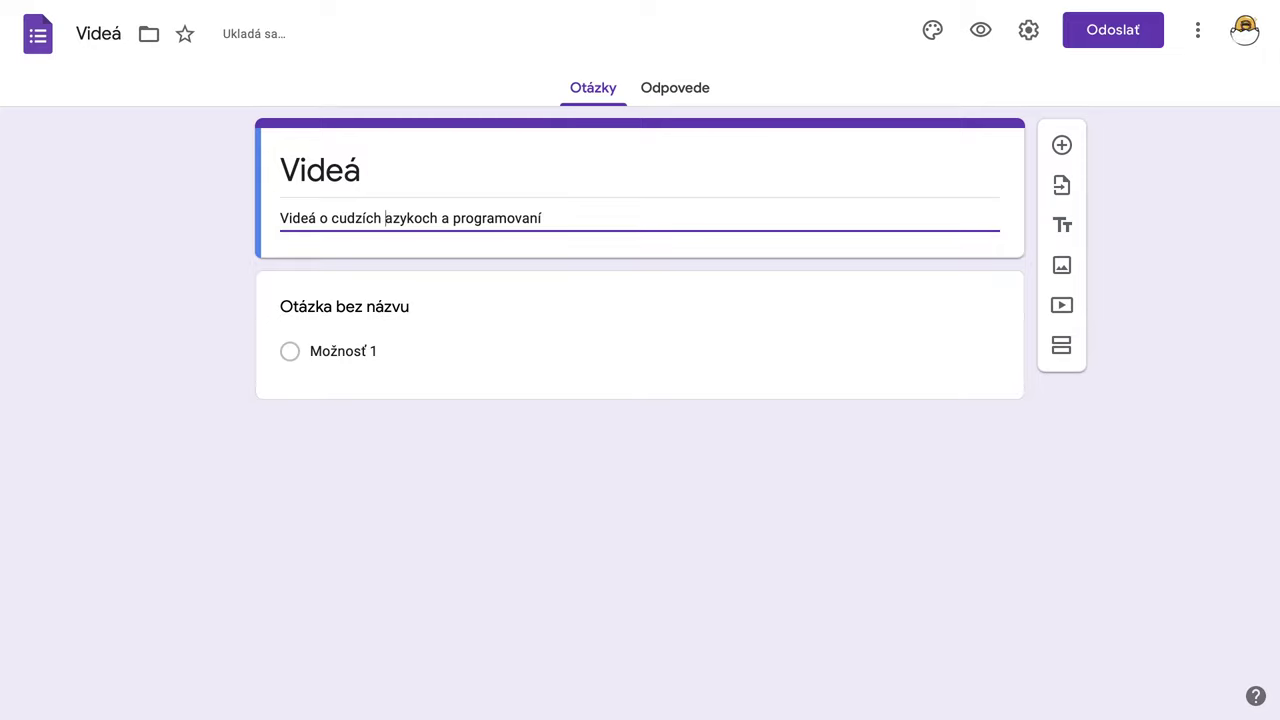
pyautogui.write('j')
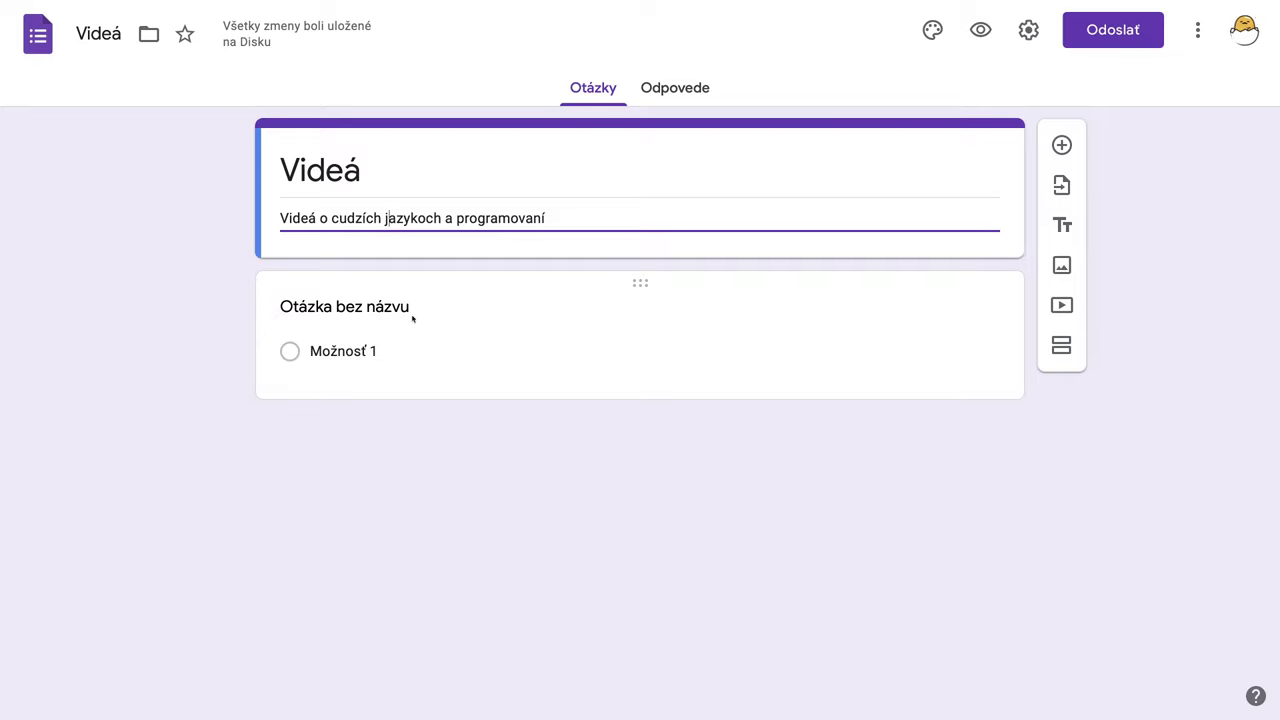
# - Title the first short-answer question 'Ako sa voláš?' and mark it required
pyautogui.click(318, 307)
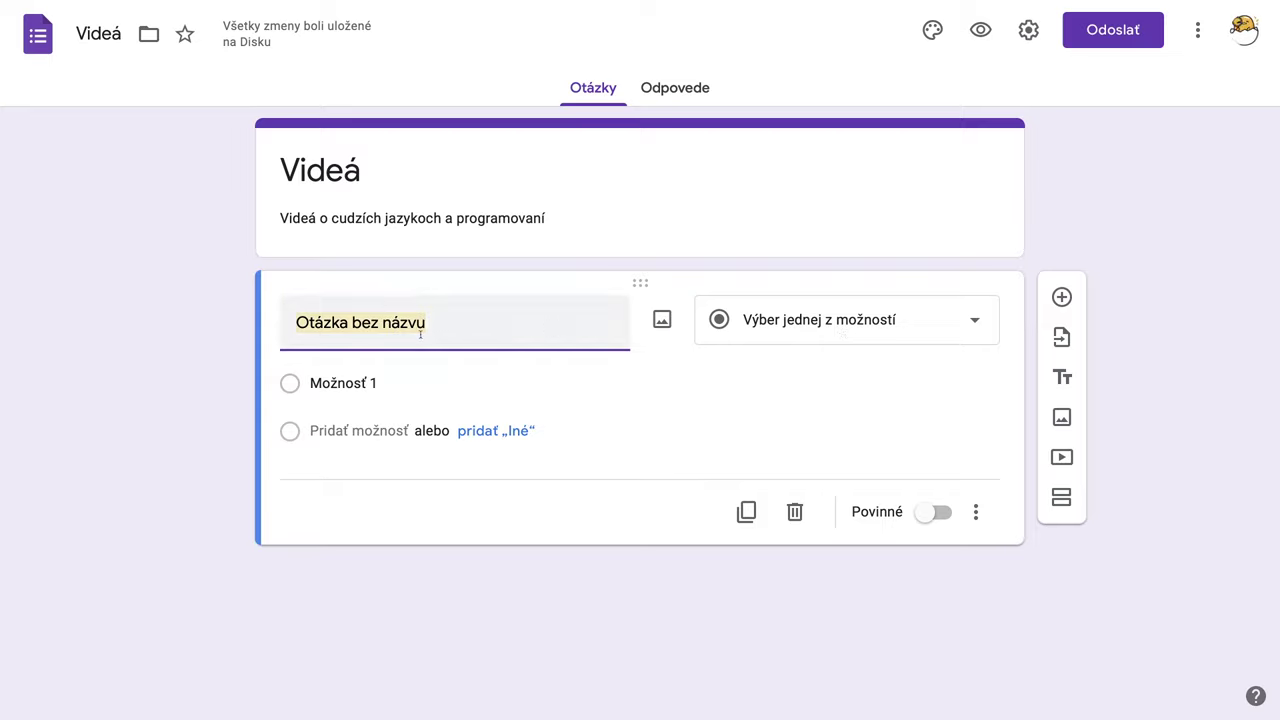
pyautogui.write('Ako')
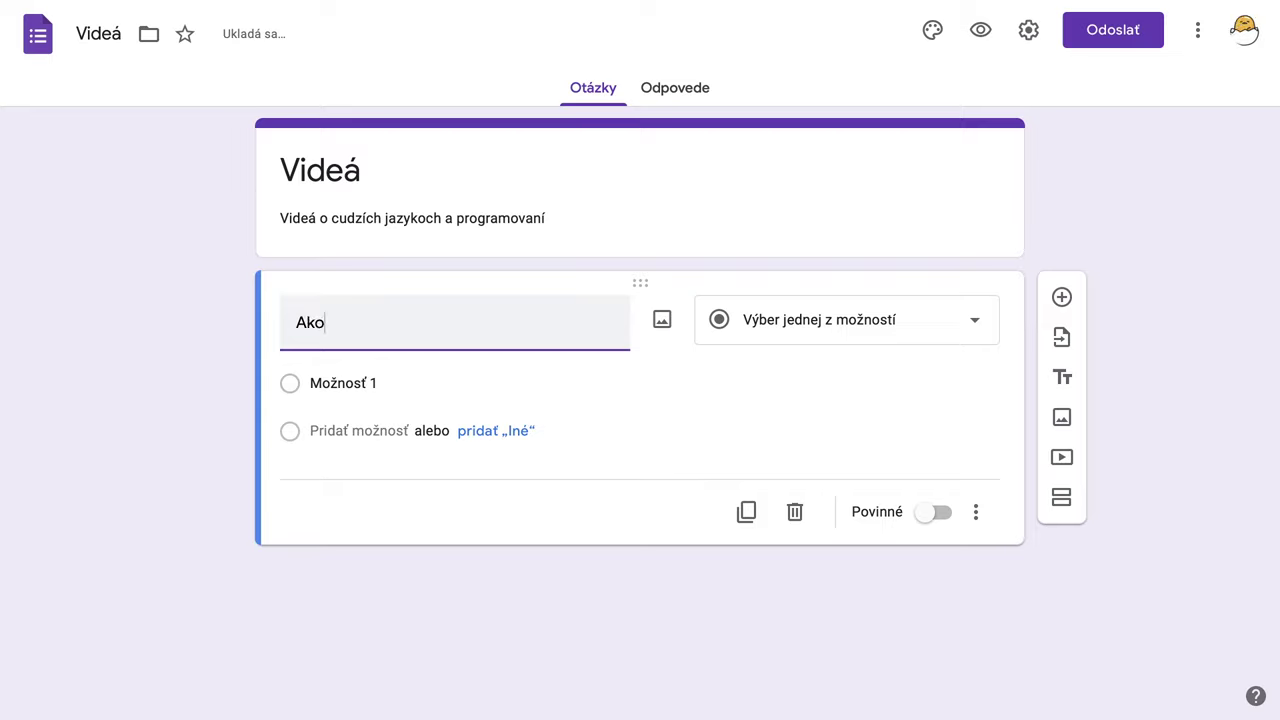
pyautogui.write(' sa volý')
pyautogui.press('BackSpace')
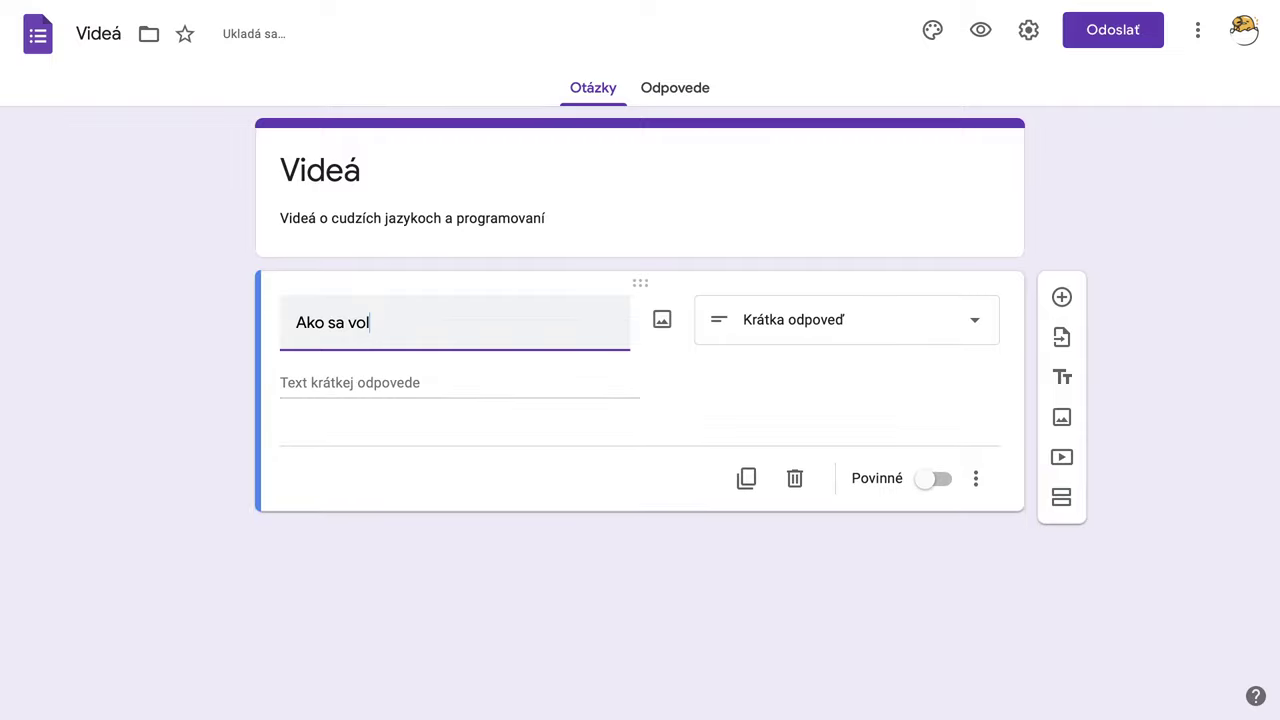
pyautogui.write('áš')
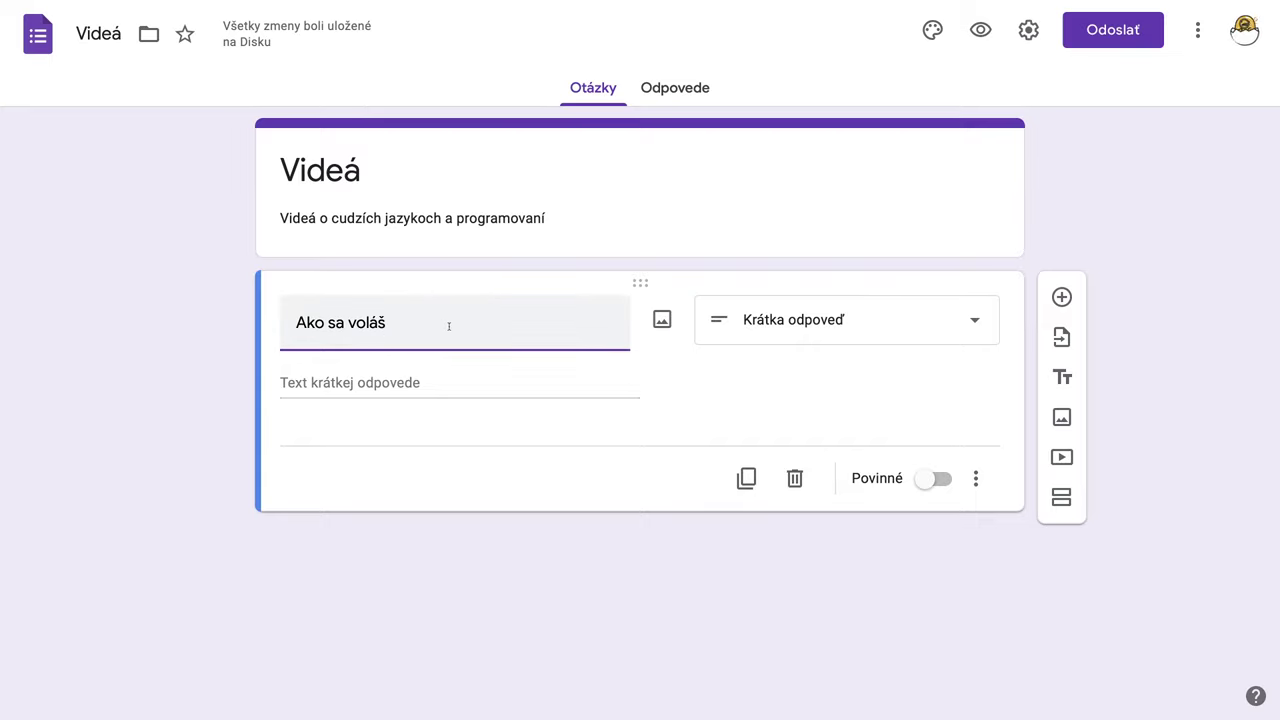
pyautogui.write('?')
pyautogui.click(940, 480)
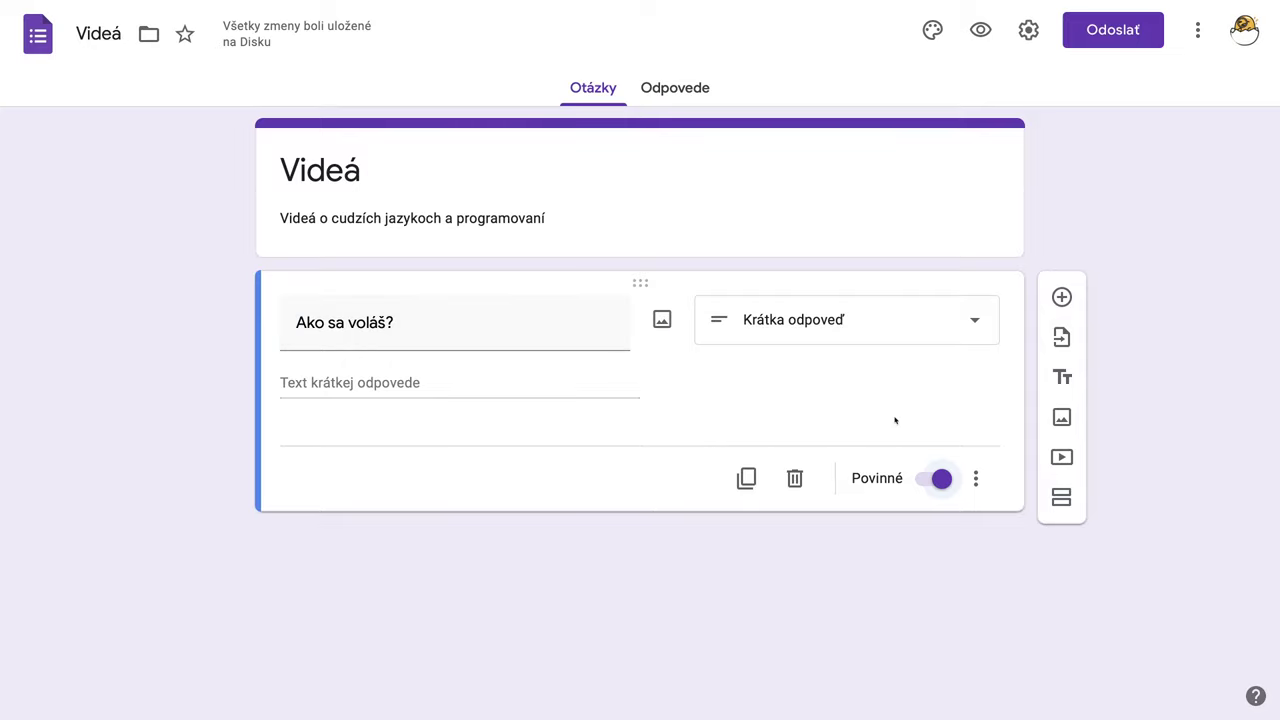
# - Search YouTube for 'Turecky s Yetim' and insert the '"s"- Level 4/5, lekcia 0/2' video
pyautogui.click(1062, 458)
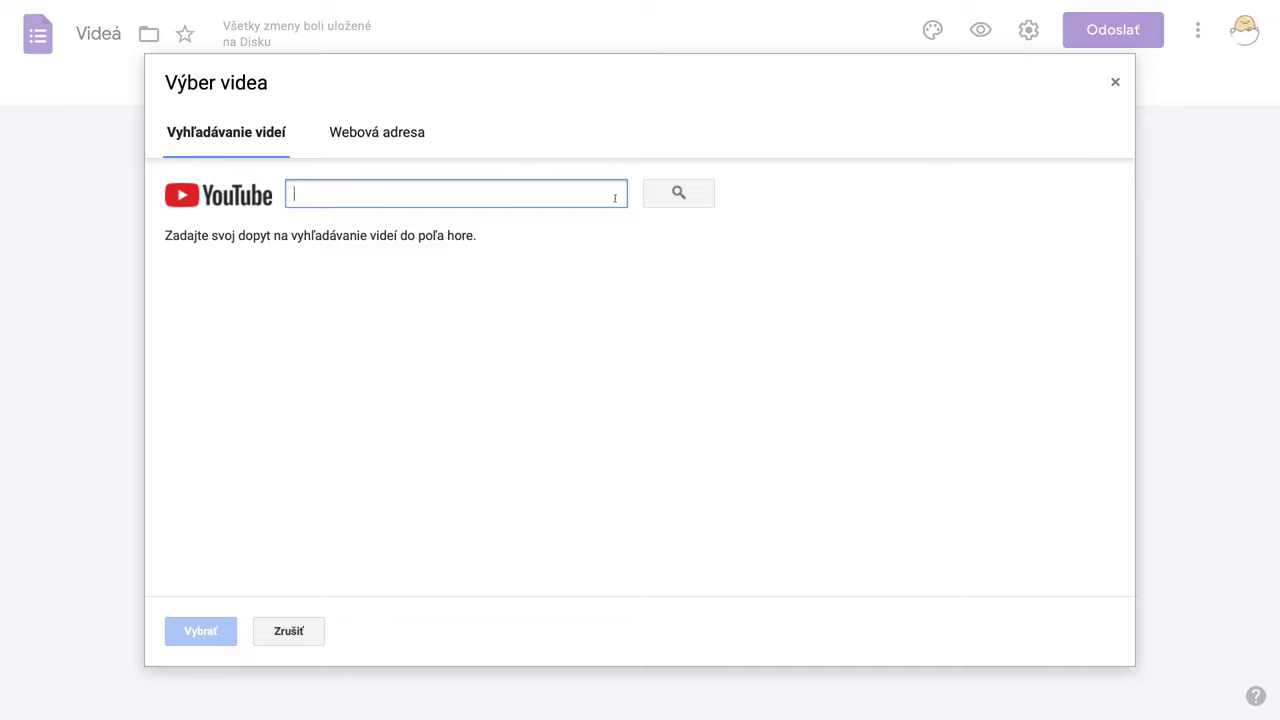
pyautogui.click(379, 135)
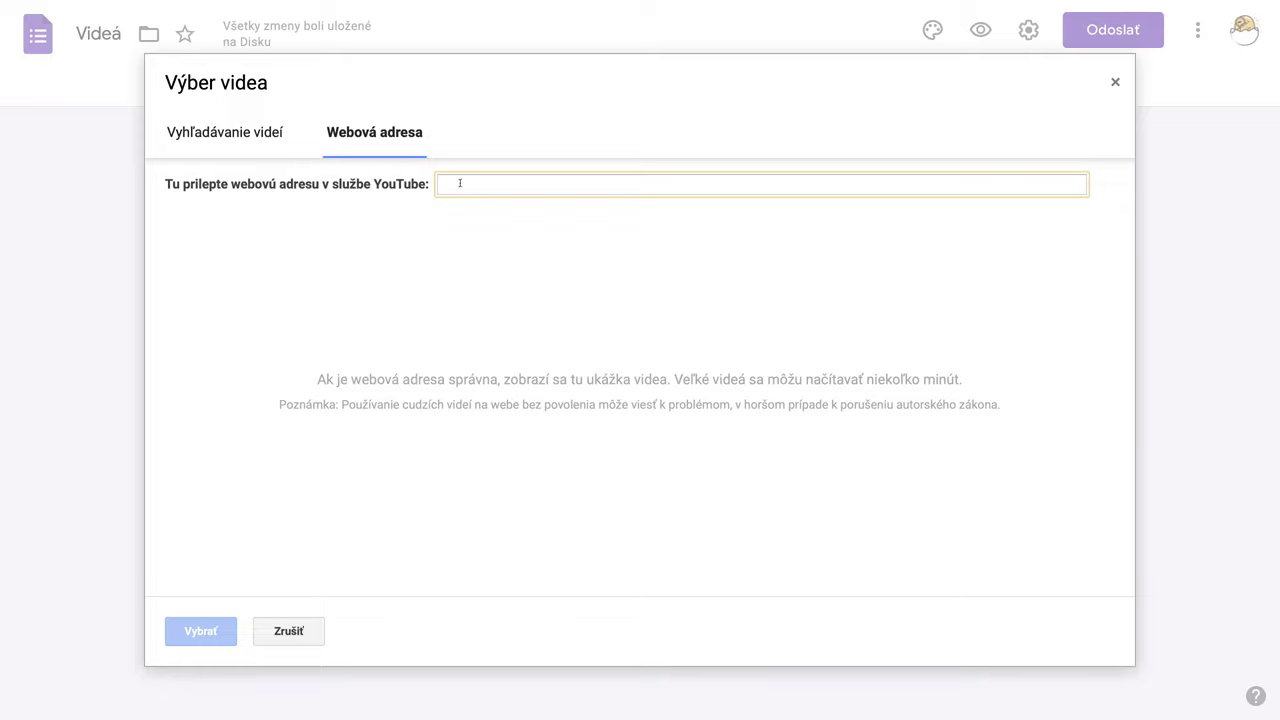
pyautogui.click(236, 134)
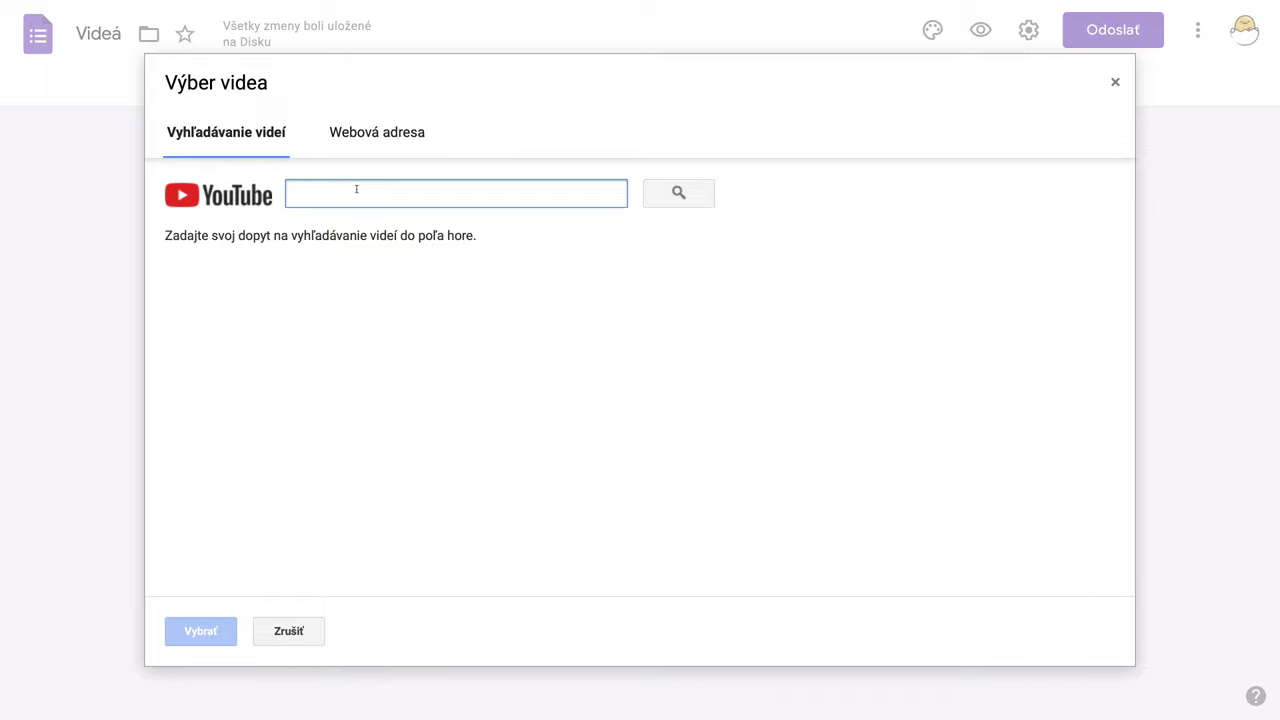
pyautogui.write('T')
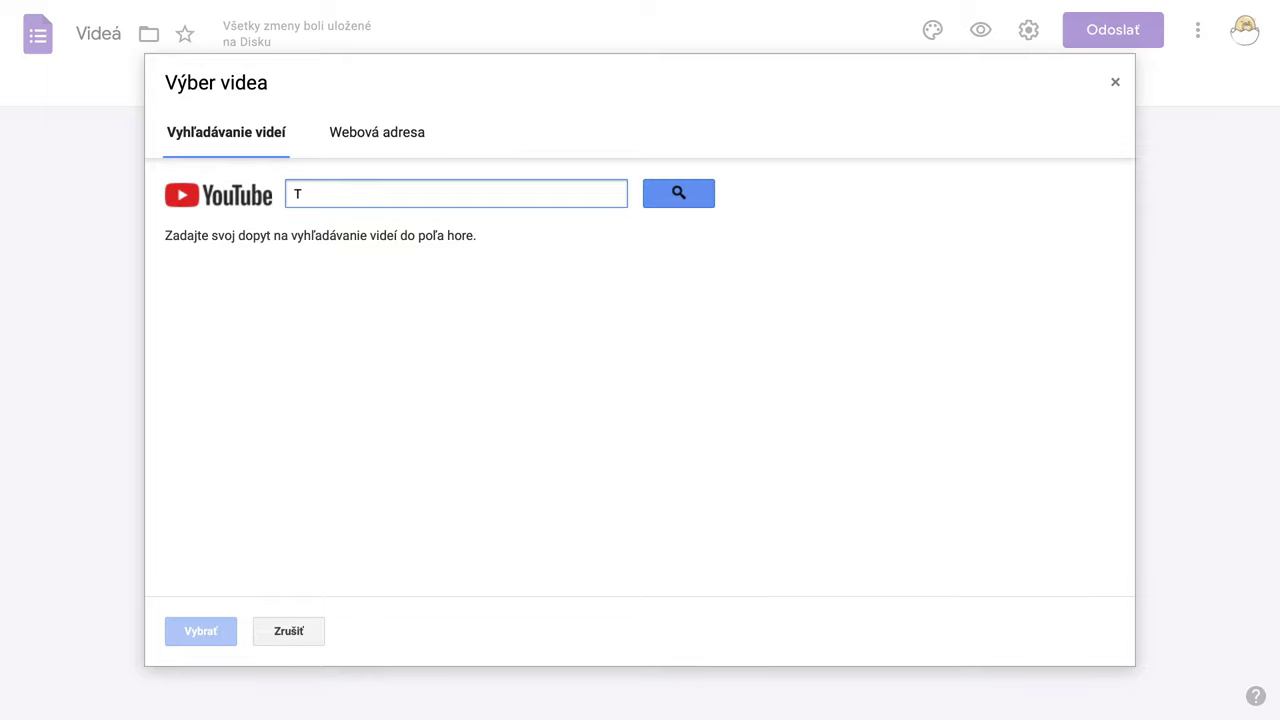
pyautogui.write('urecky s Yetim')
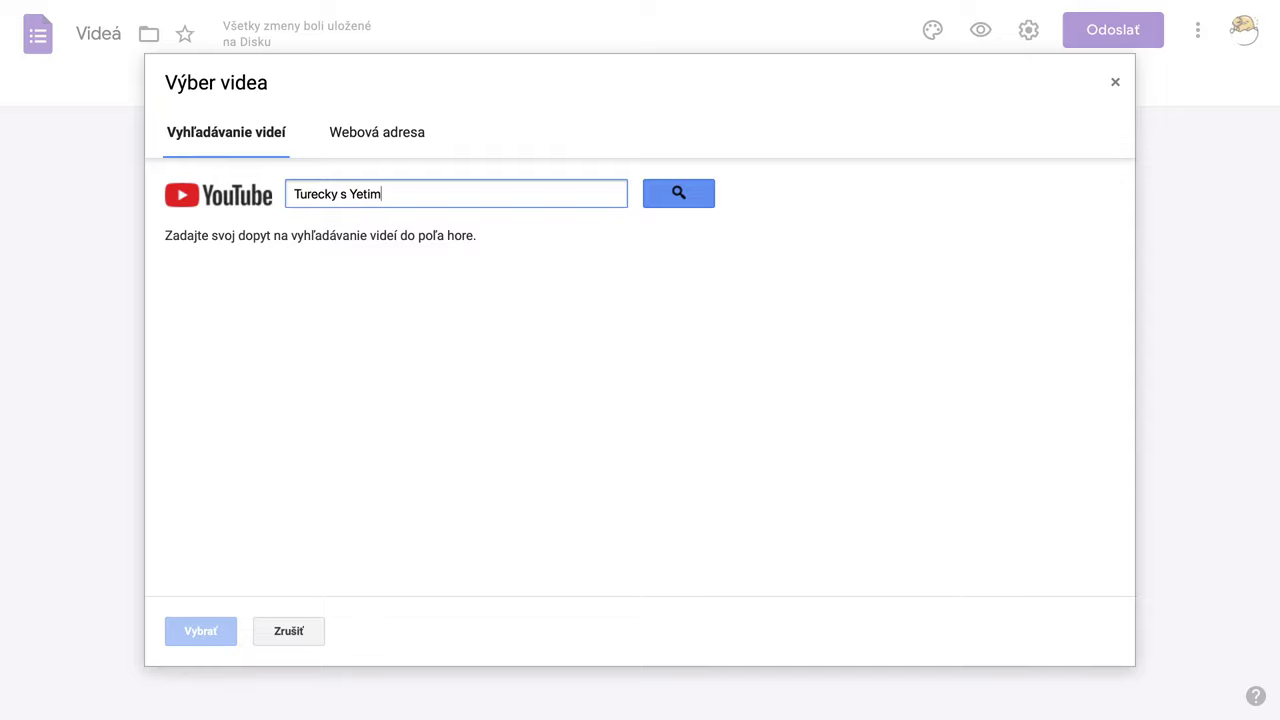
pyautogui.press('Return')
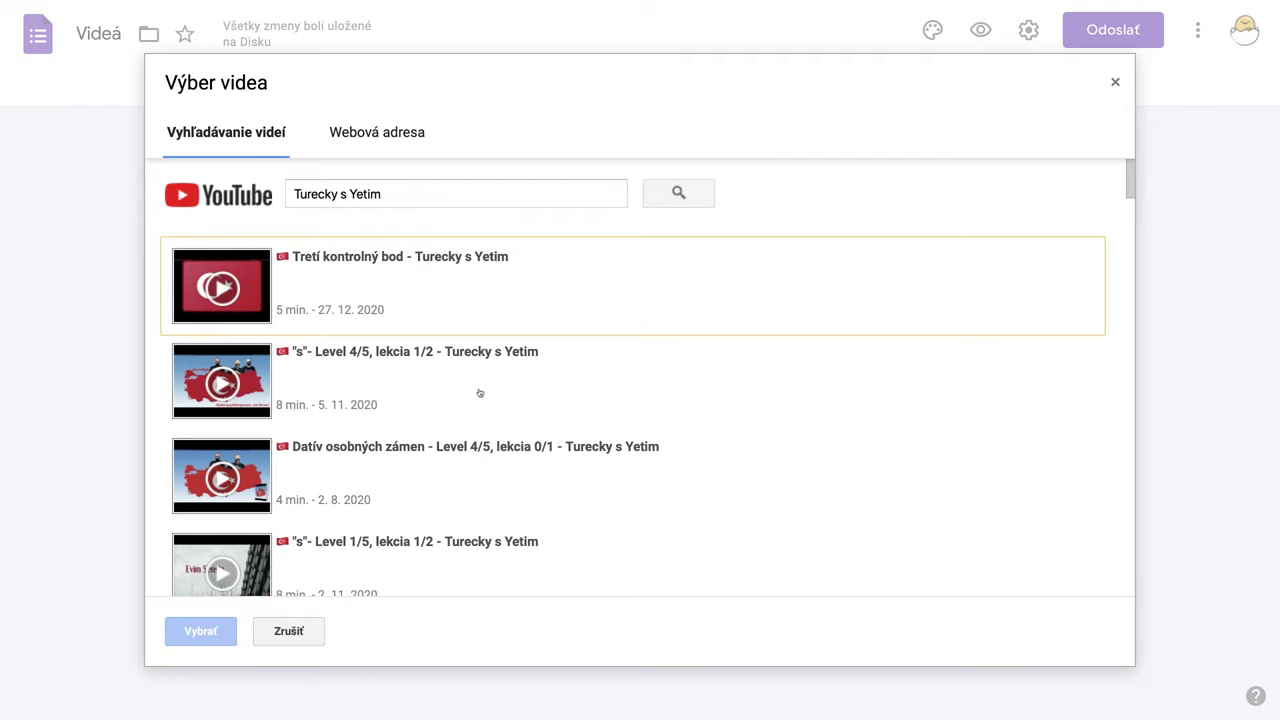
pyautogui.scroll(-3, 479, 393)
pyautogui.scroll(-3, 479, 393)
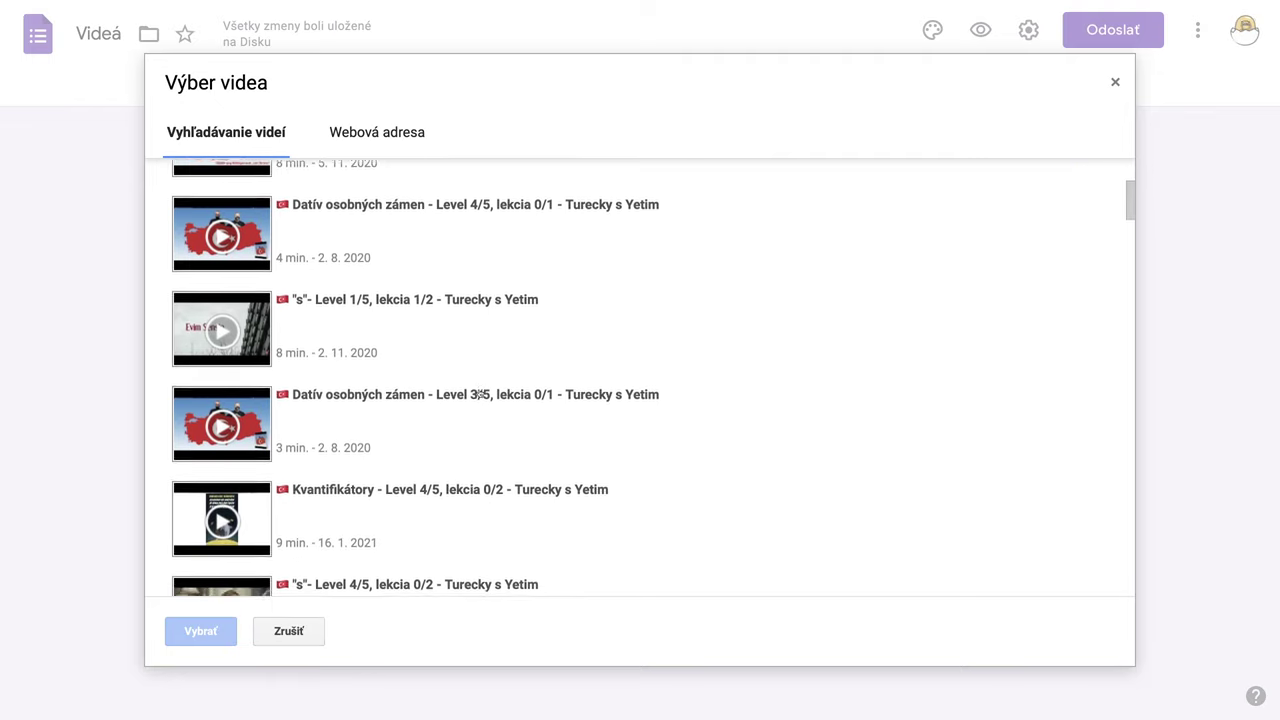
pyautogui.scroll(-1, 479, 393)
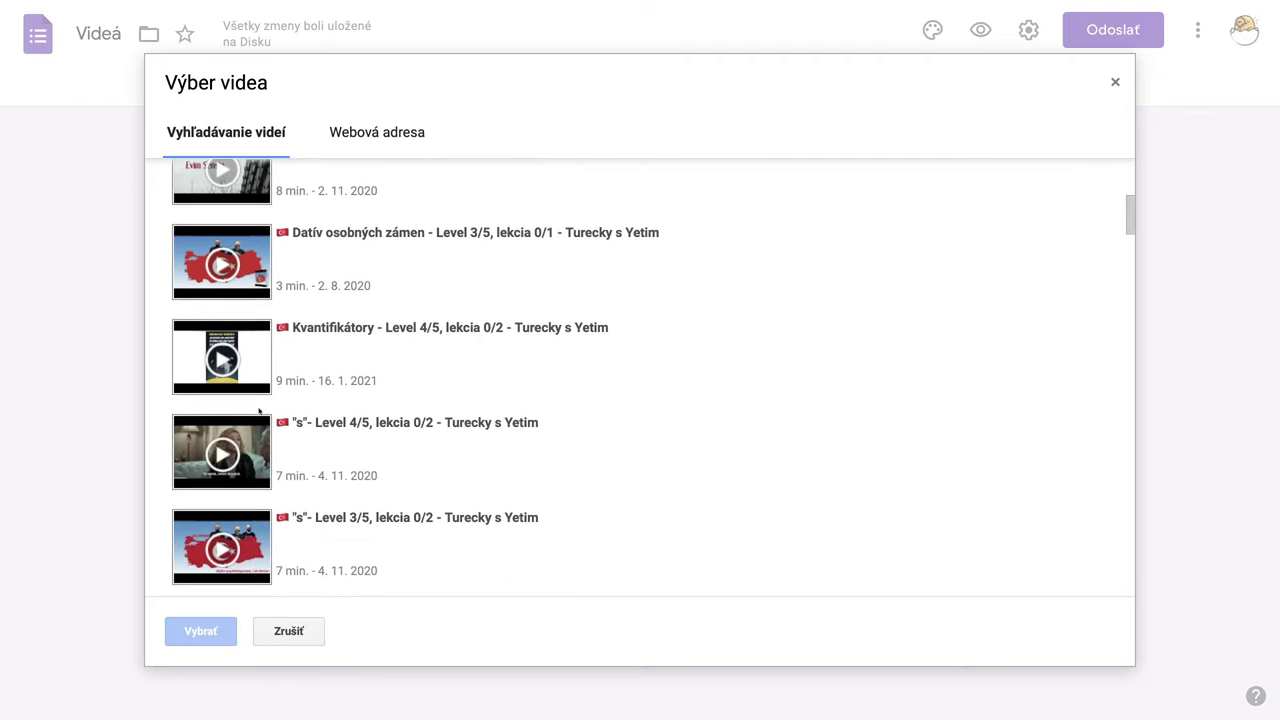
pyautogui.click(247, 447)
pyautogui.click(201, 631)
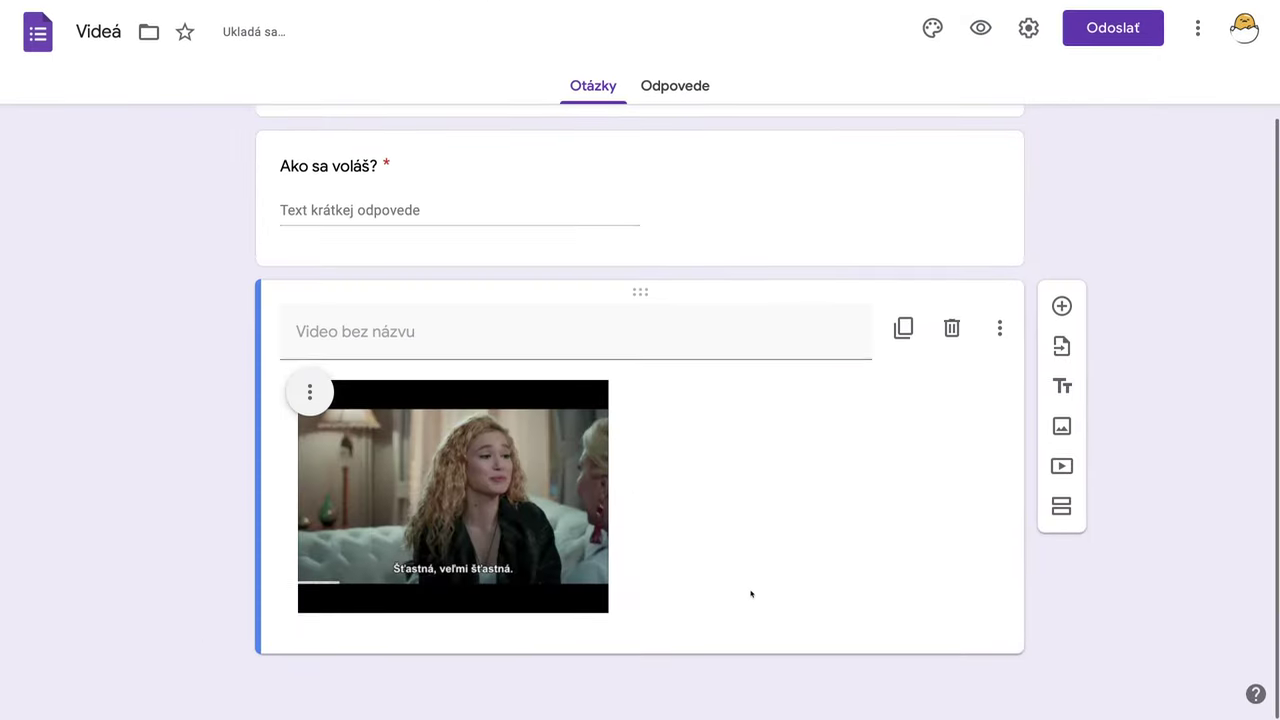
# - Centre the embedded video and title it 'Video o šťastí'
pyautogui.click(310, 395)
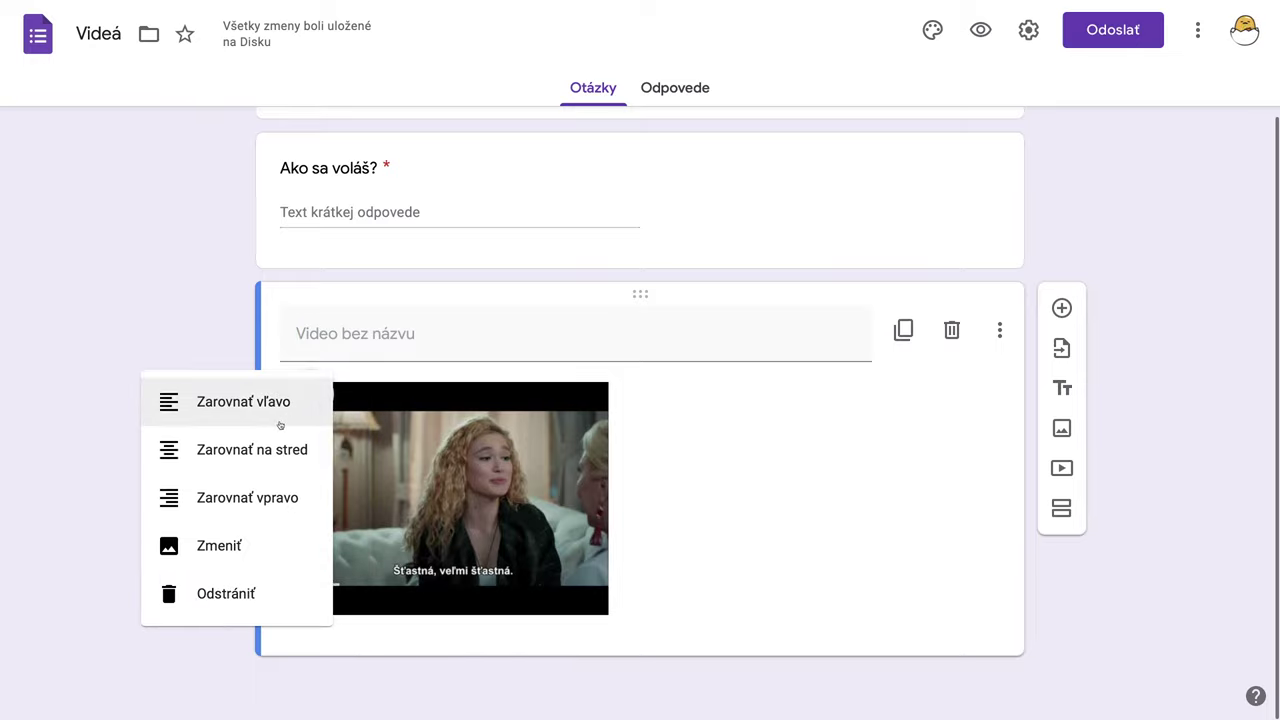
pyautogui.click(252, 450)
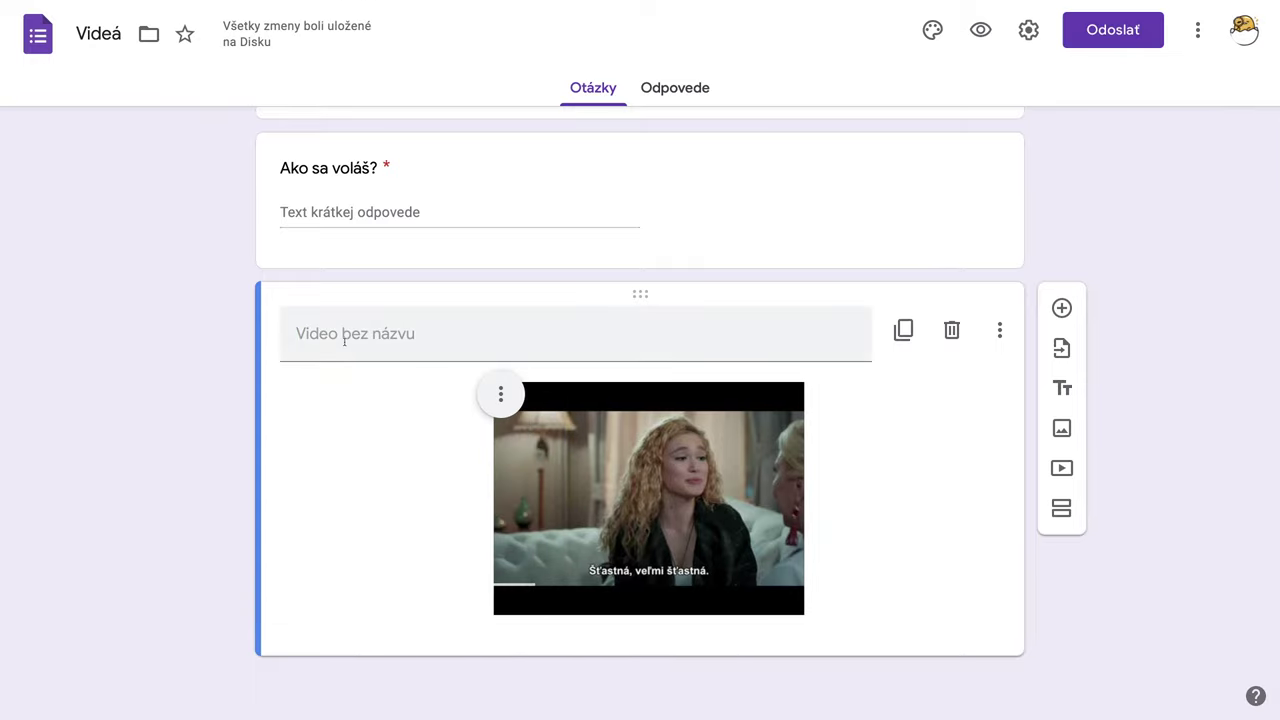
pyautogui.click(344, 340)
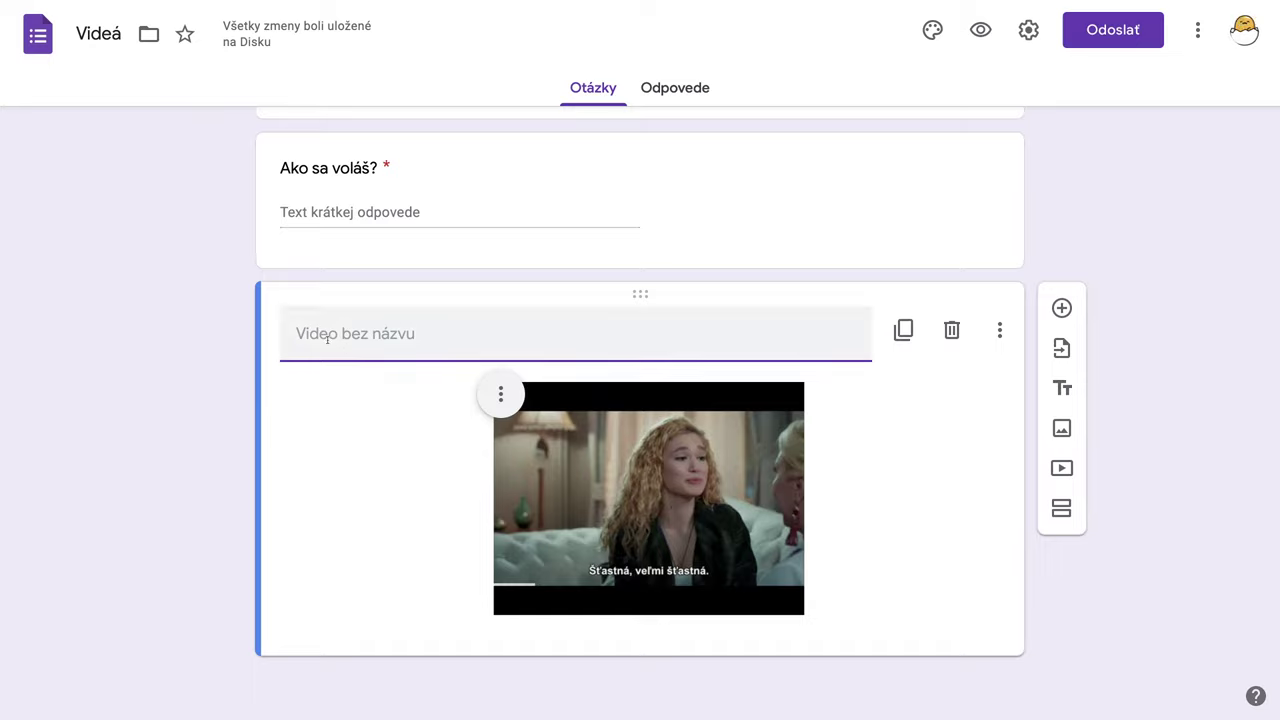
pyautogui.write('ˇ')
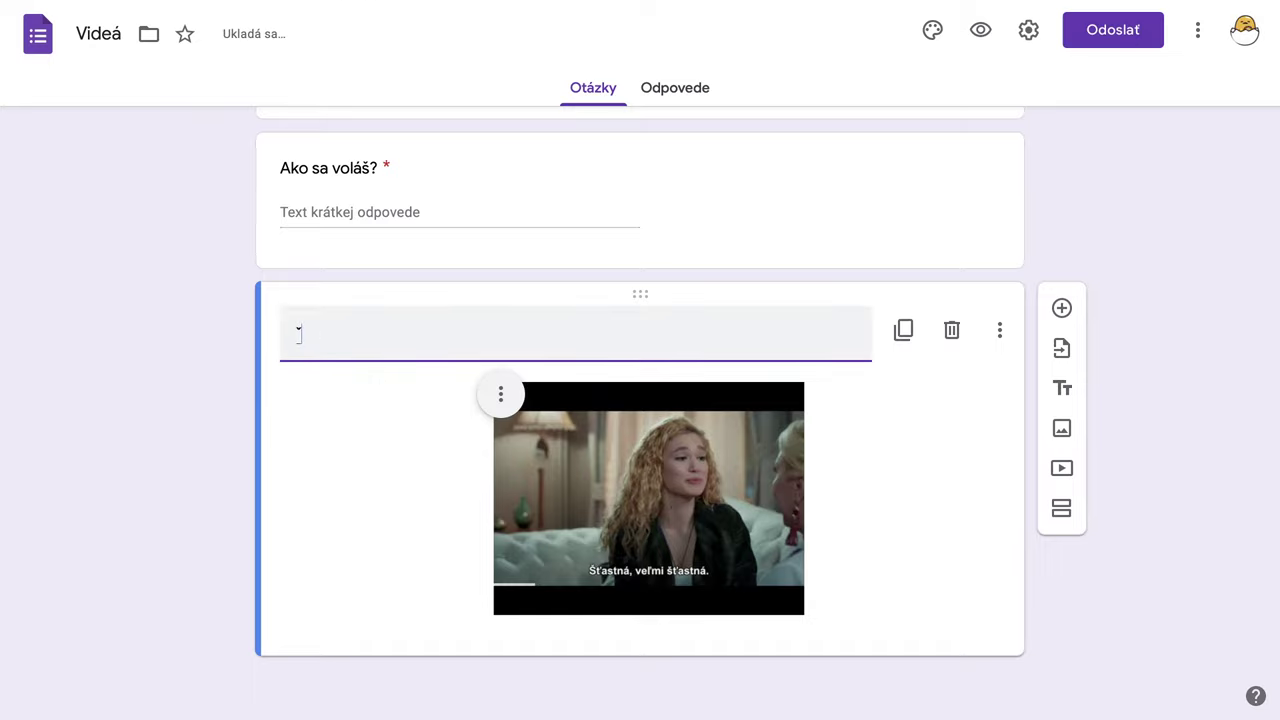
pyautogui.press('BackSpace')
pyautogui.write('Video o š')
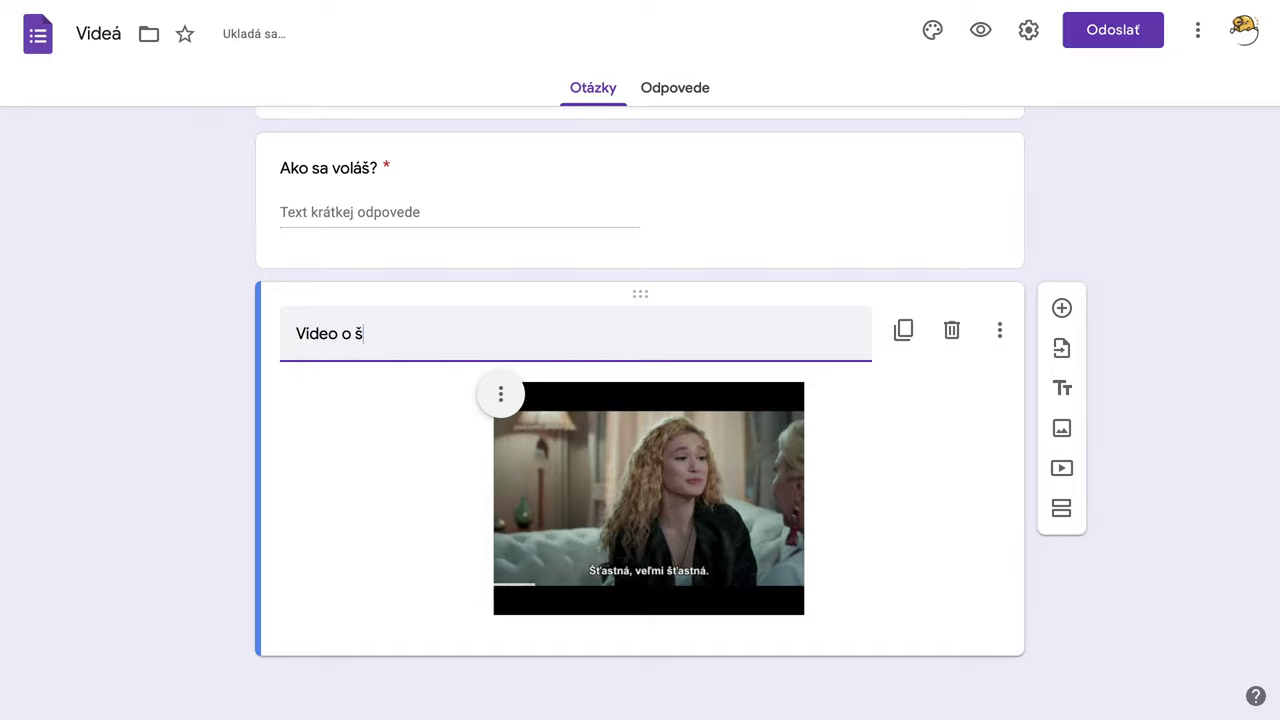
pyautogui.write('ťastí')
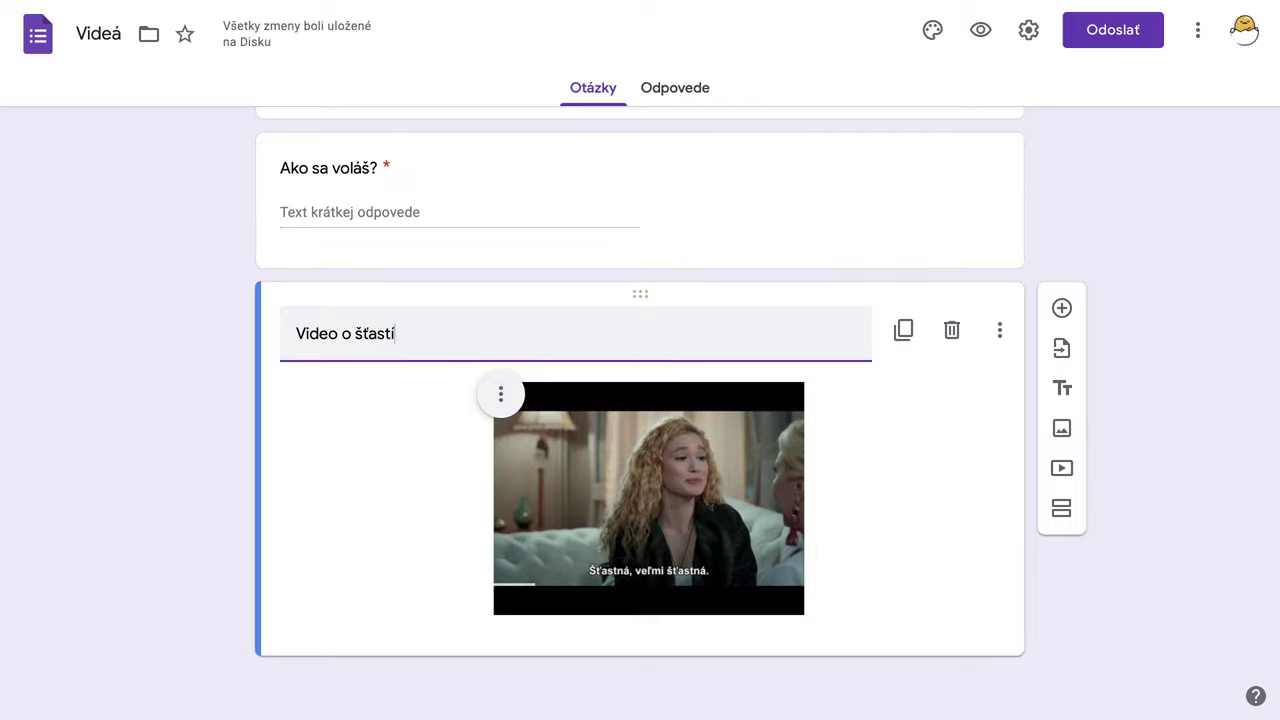
pyautogui.click(980, 30)
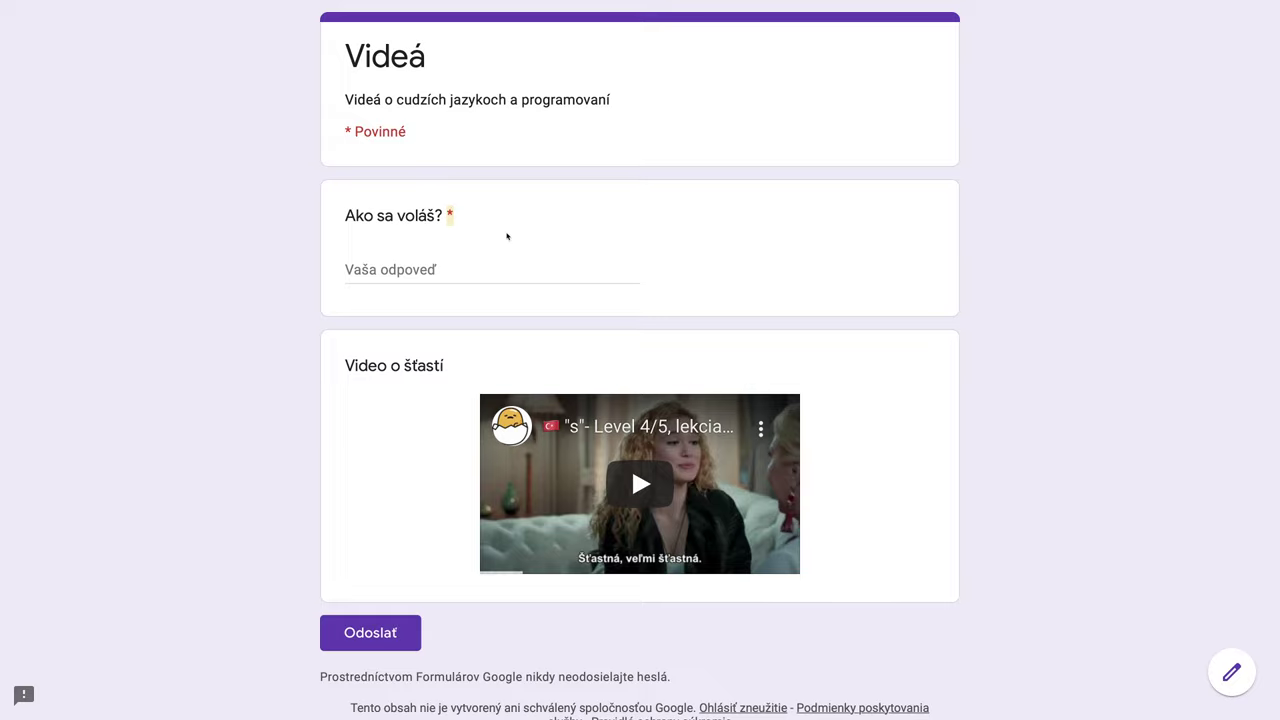
pyautogui.click(395, 633)
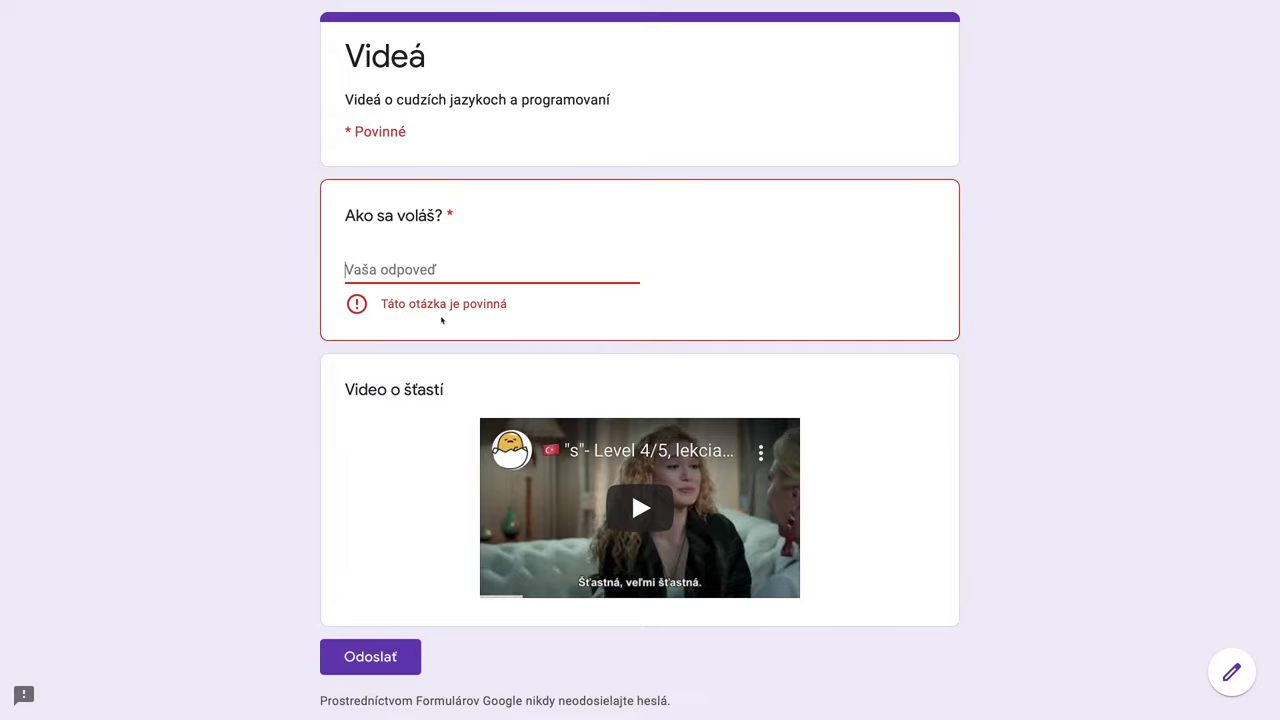
pyautogui.click(1234, 676)
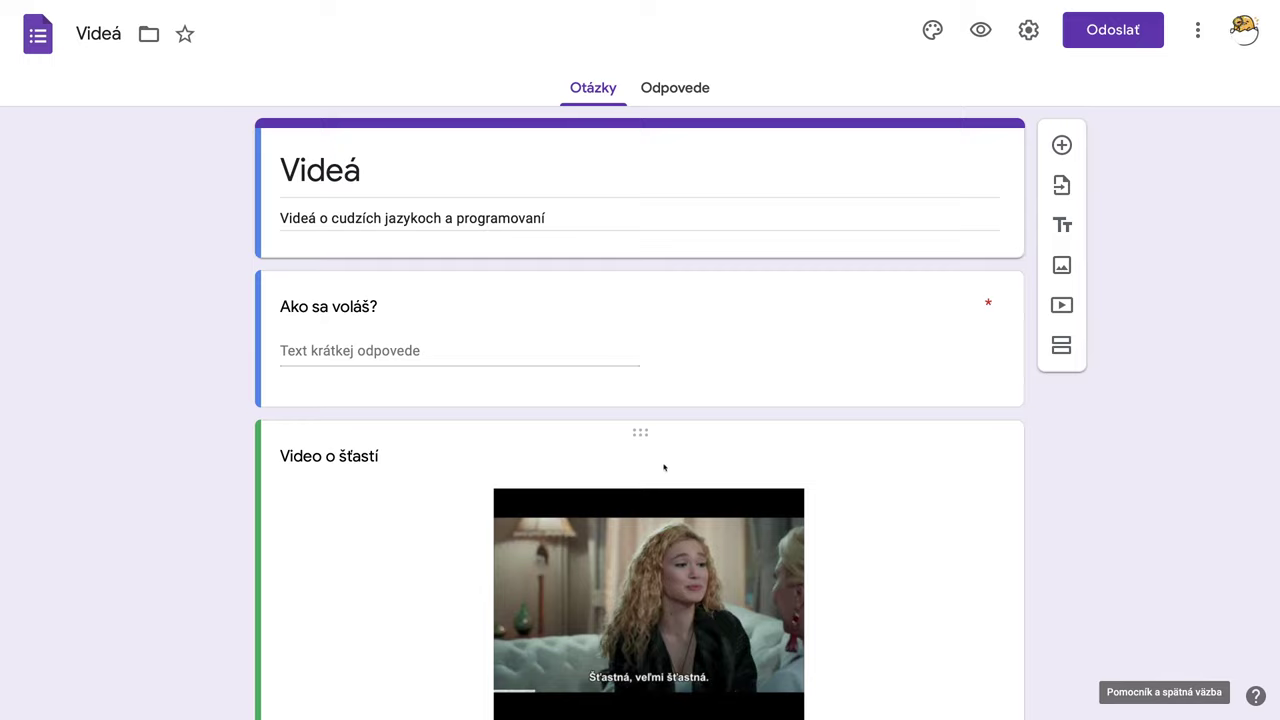
# - Add a new section after the video item, titled 'Videá o turečtine'
pyautogui.scroll(-2, 858, 497)
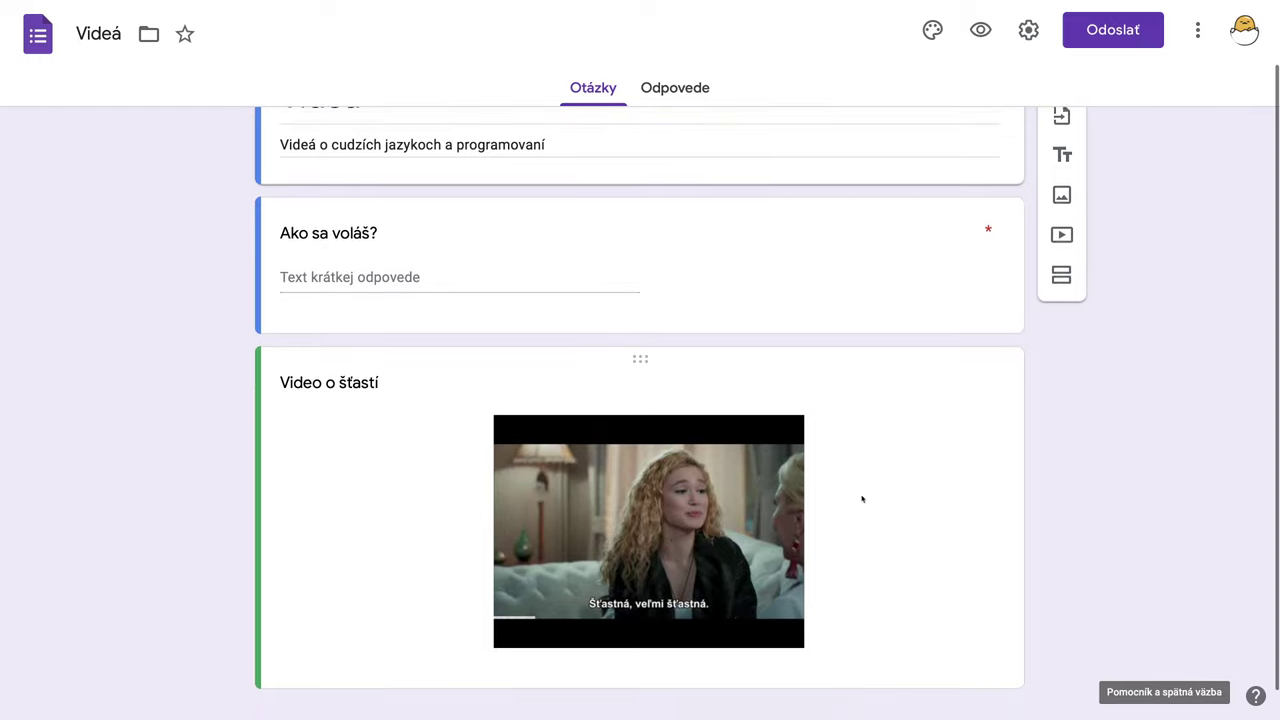
pyautogui.click(913, 481)
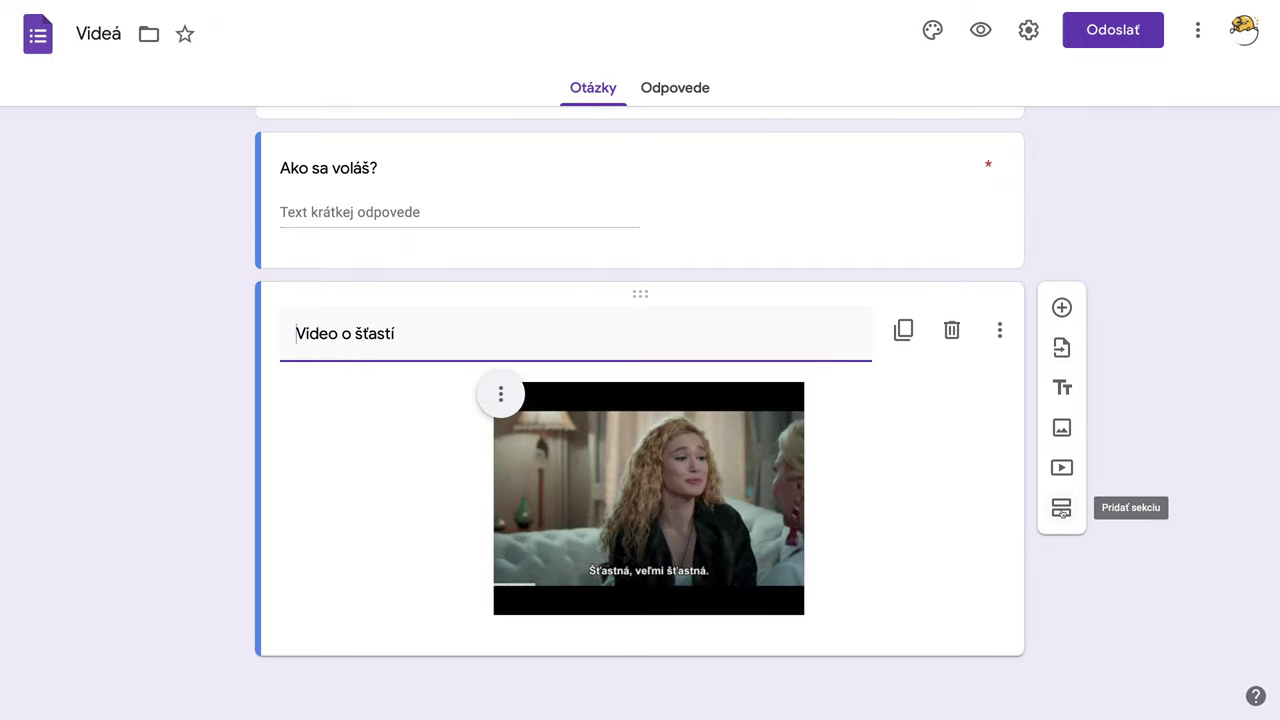
pyautogui.click(1062, 510)
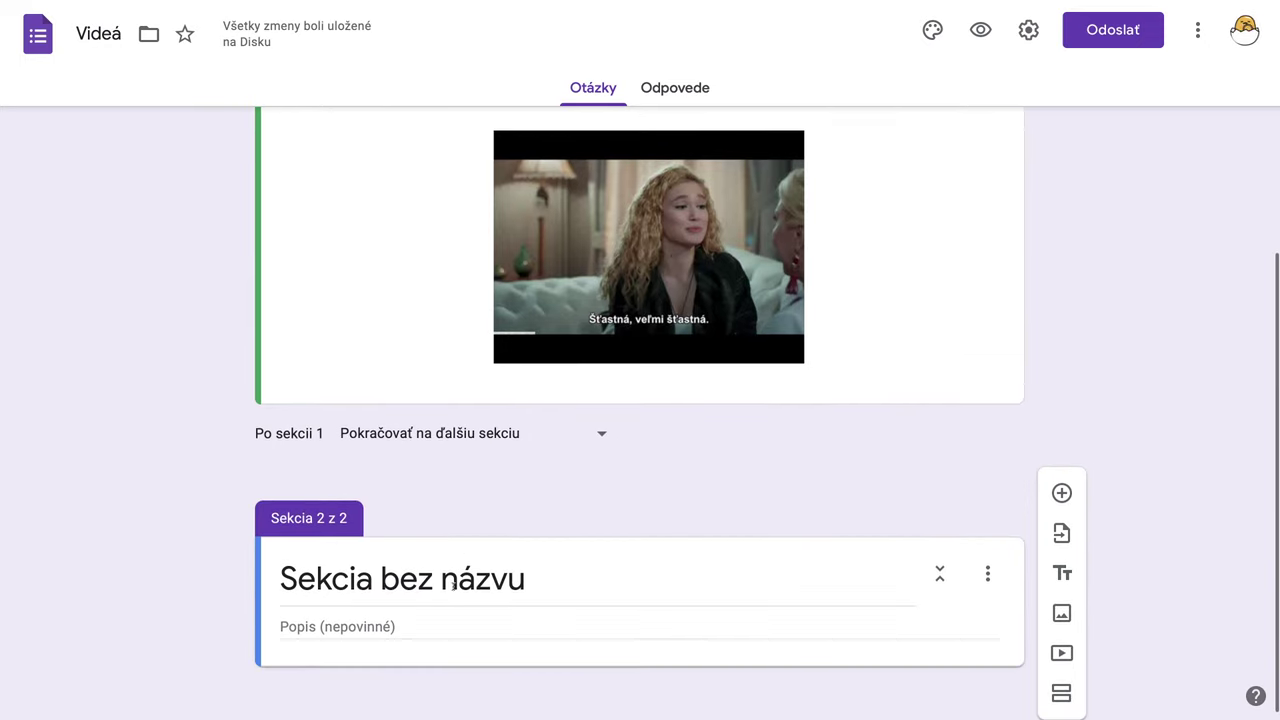
pyautogui.click(532, 581)
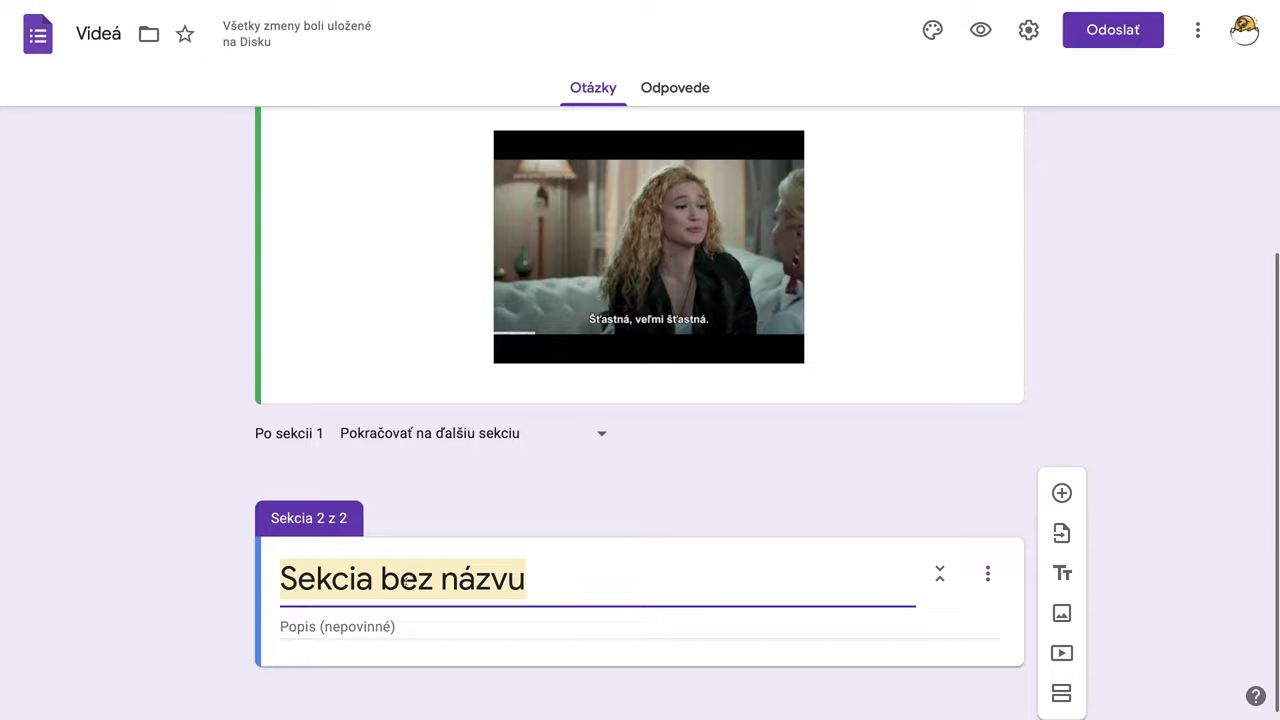
pyautogui.write('V')
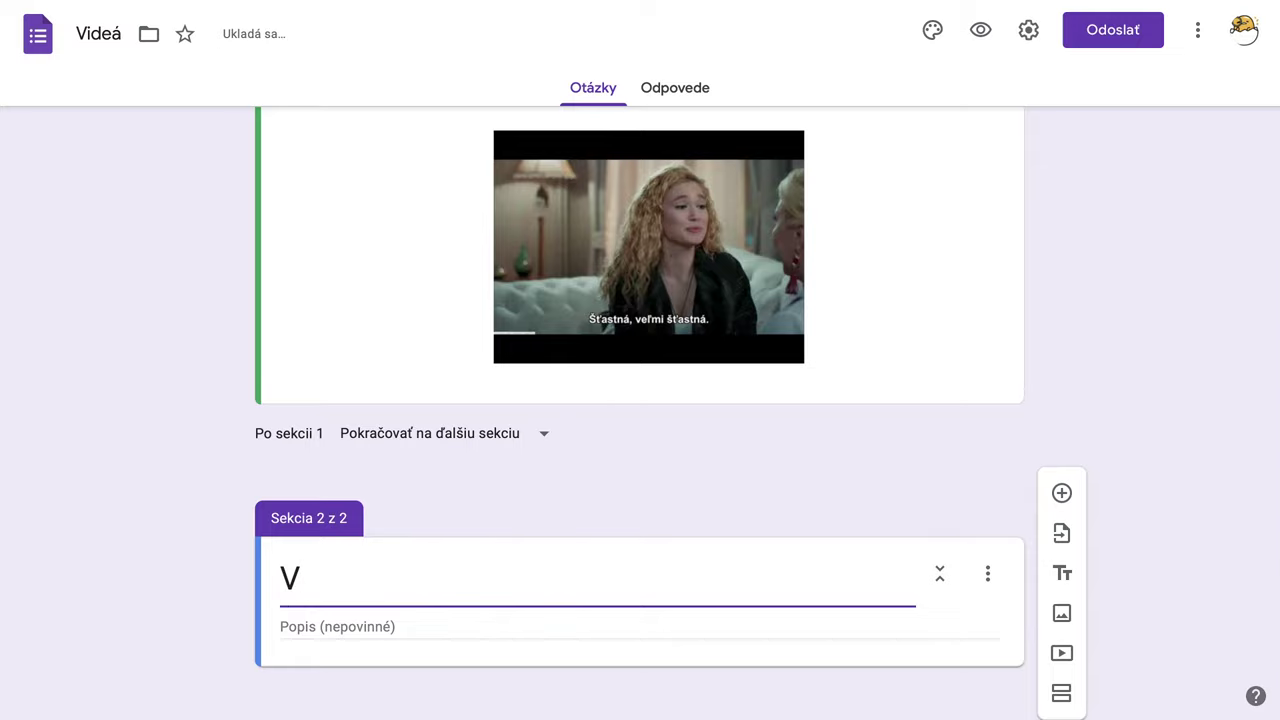
pyautogui.write('ideá ')
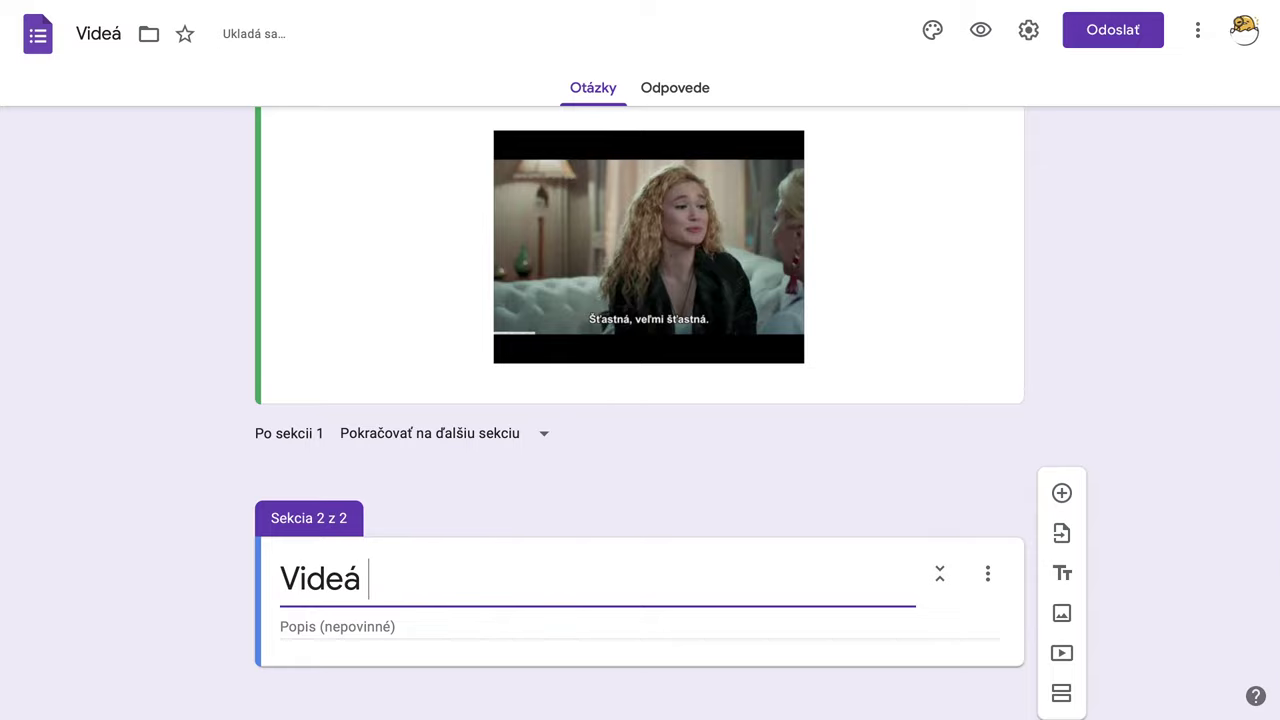
pyautogui.write('o tu')
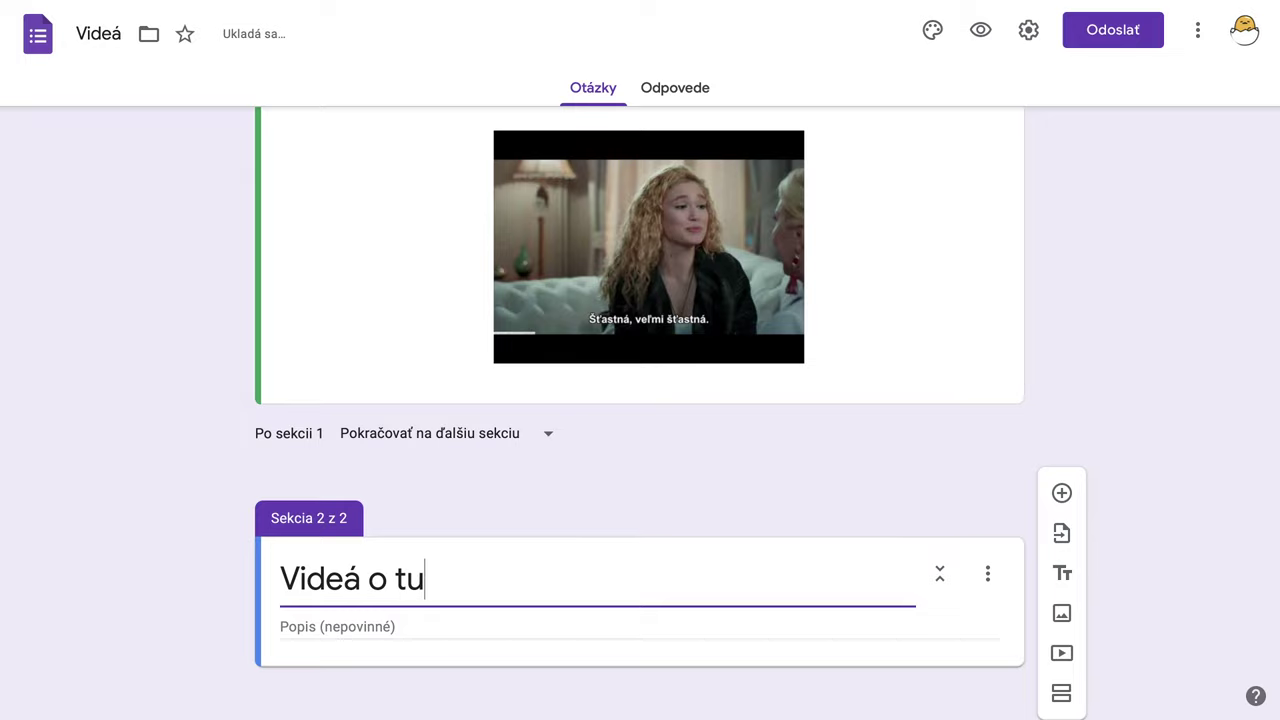
pyautogui.write('rečtine')
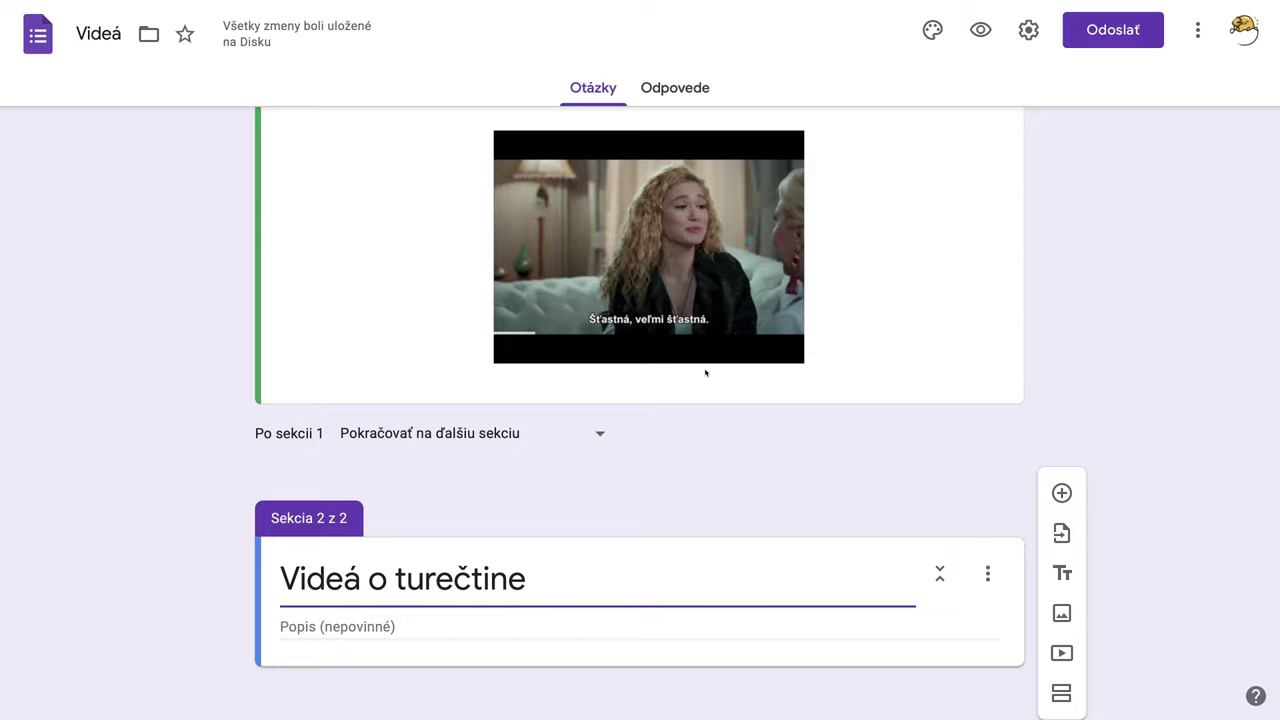
pyautogui.scroll(1, 763, 312)
pyautogui.scroll(1, 763, 312)
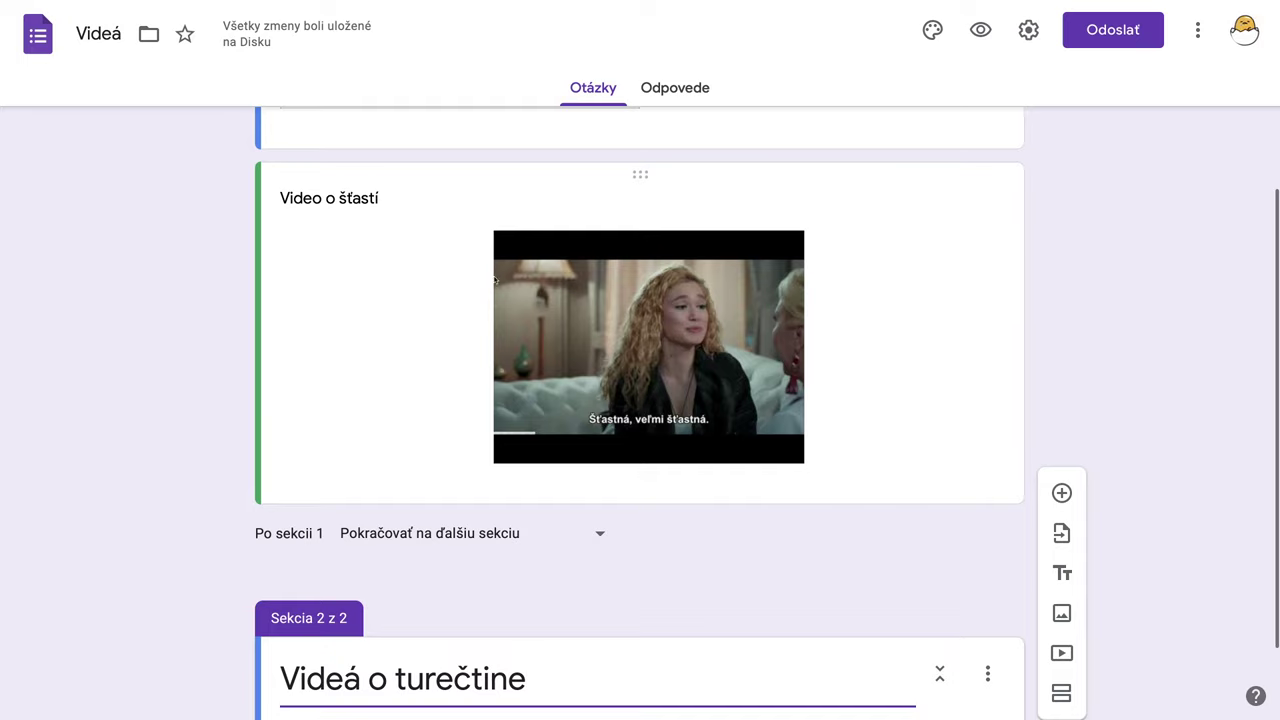
# - Drag the 'Video o šťastí' card below the Sekcia 2 z 2 header
pyautogui.scroll(-1, 615, 436)
pyautogui.scroll(2, 640, 223)
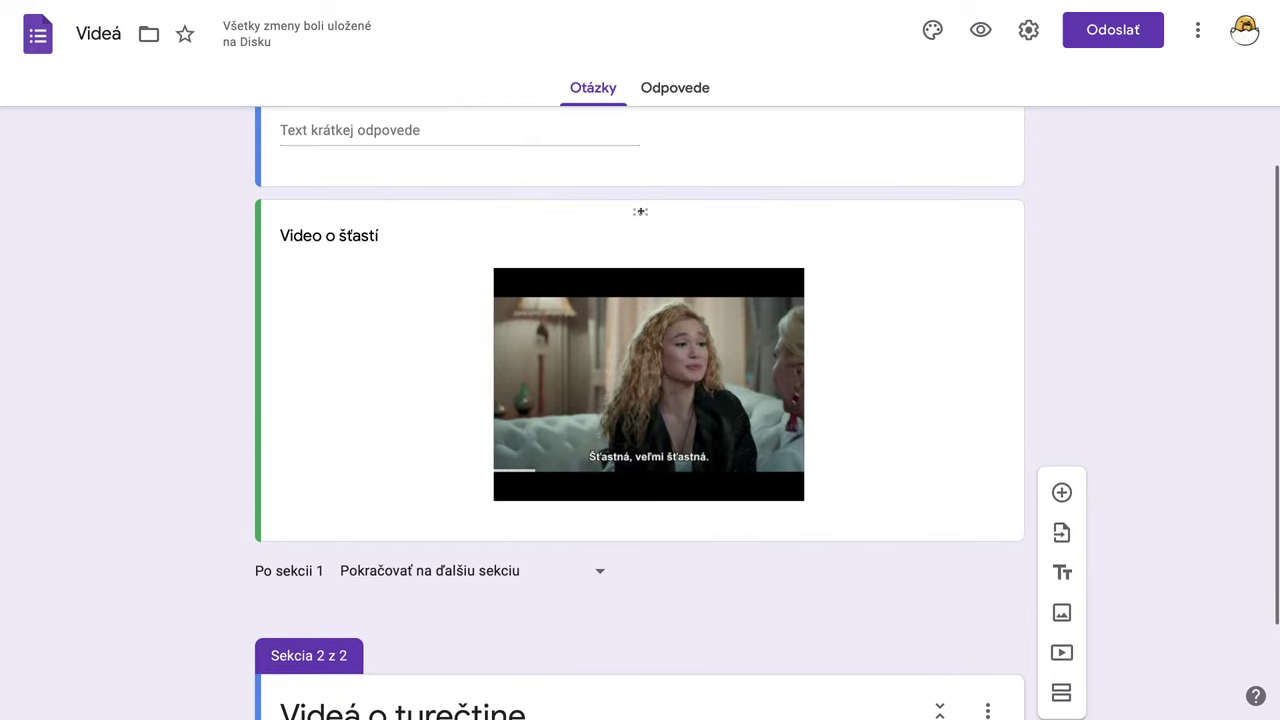
pyautogui.moveTo(640, 209); pyautogui.dragTo(737, 340)
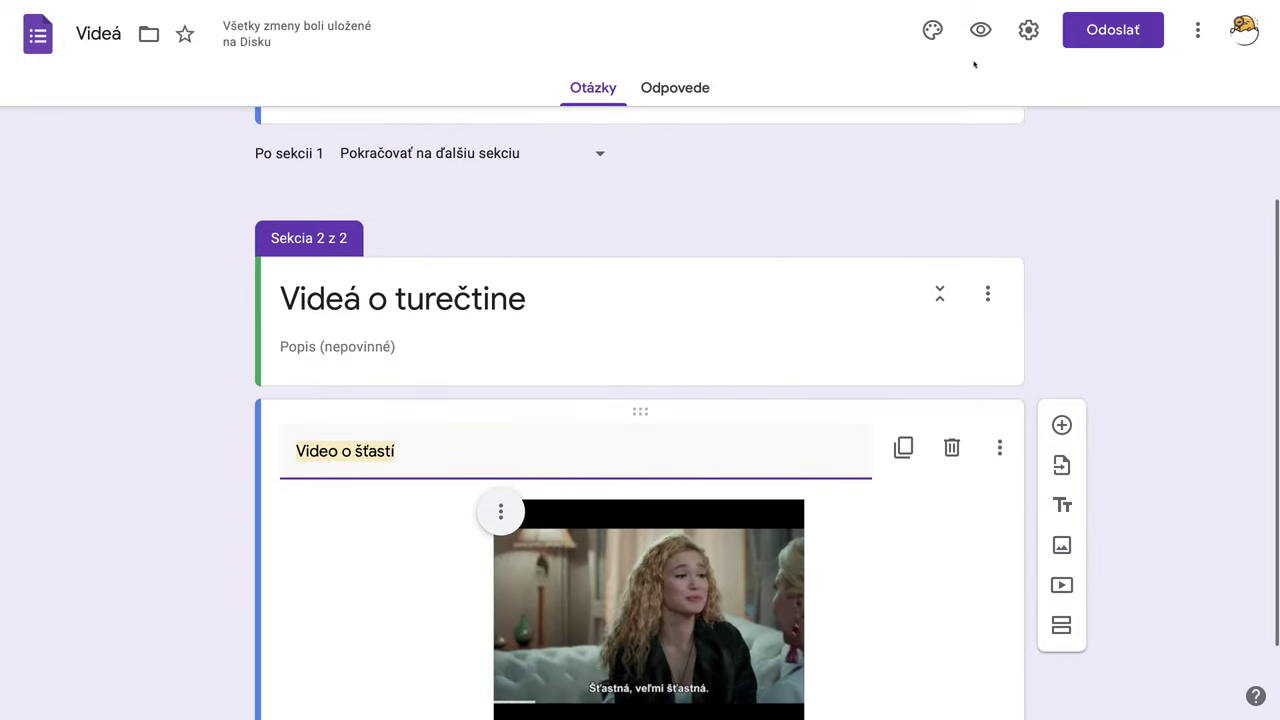
# - Preview the form, enter a name for the required question, and submit the test response
pyautogui.click(980, 30)
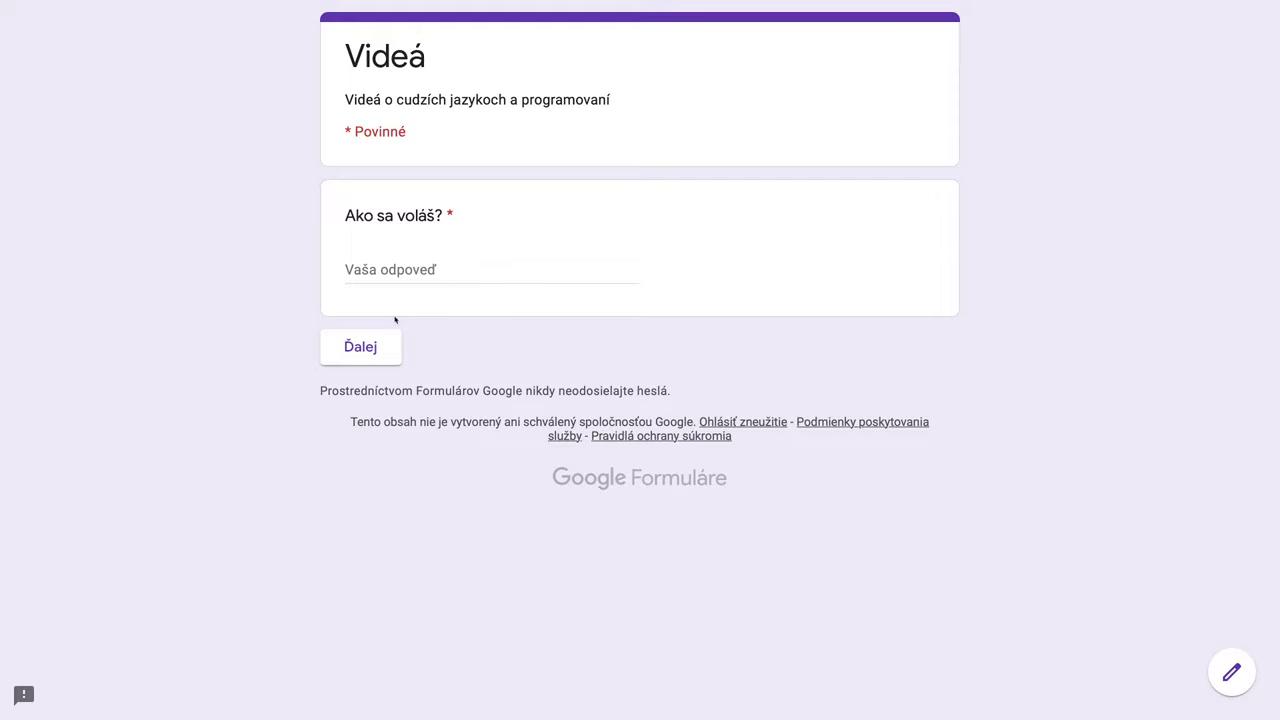
pyautogui.click(371, 354)
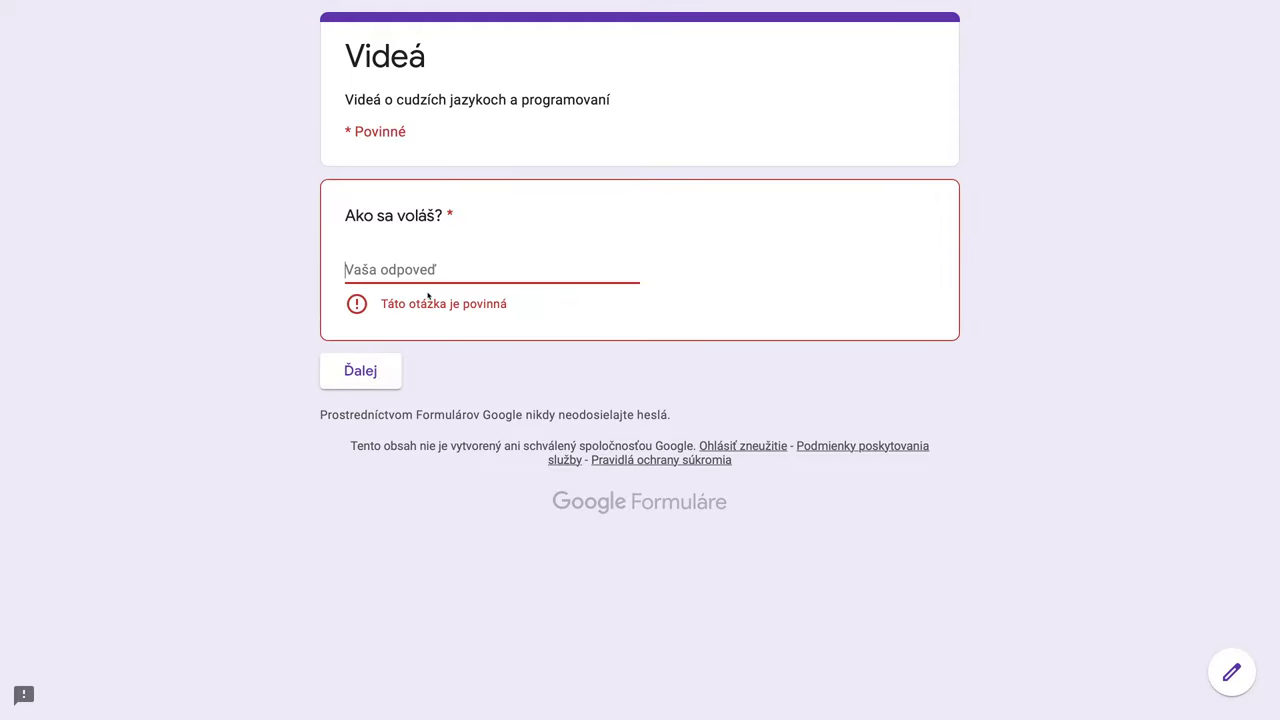
pyautogui.write('Jur')
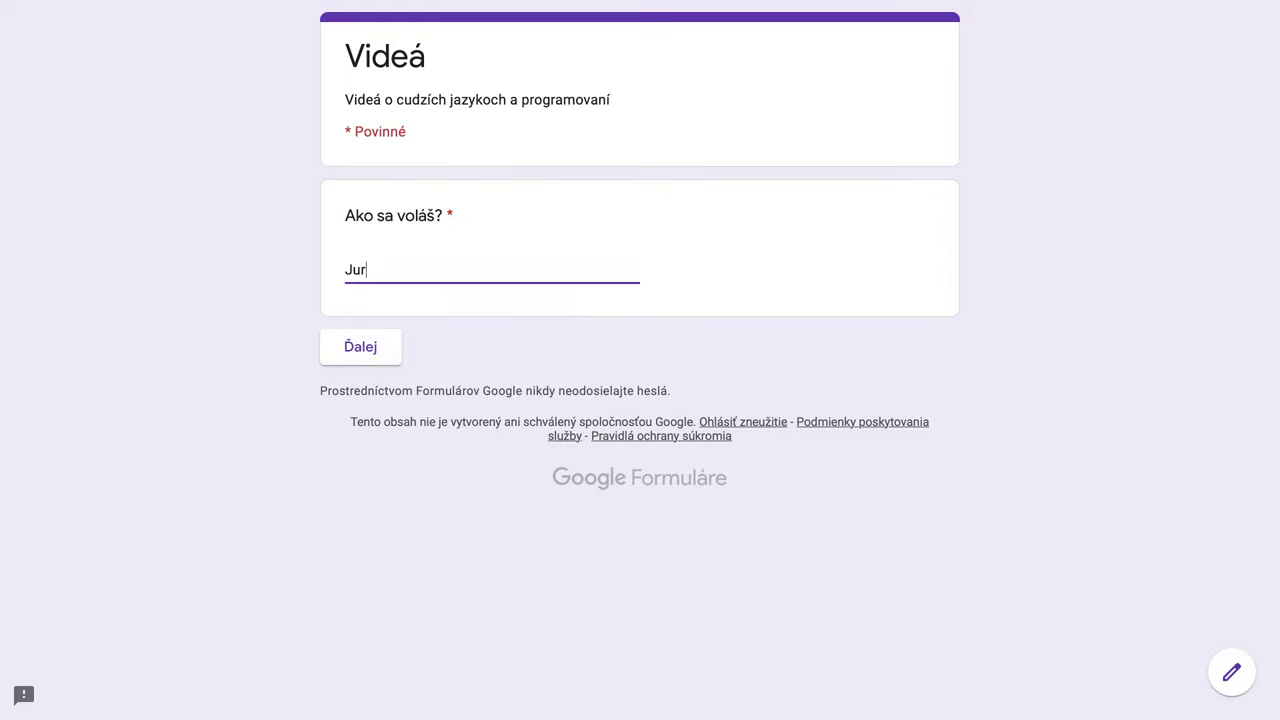
pyautogui.write('aj Pecháč')
pyautogui.click(363, 347)
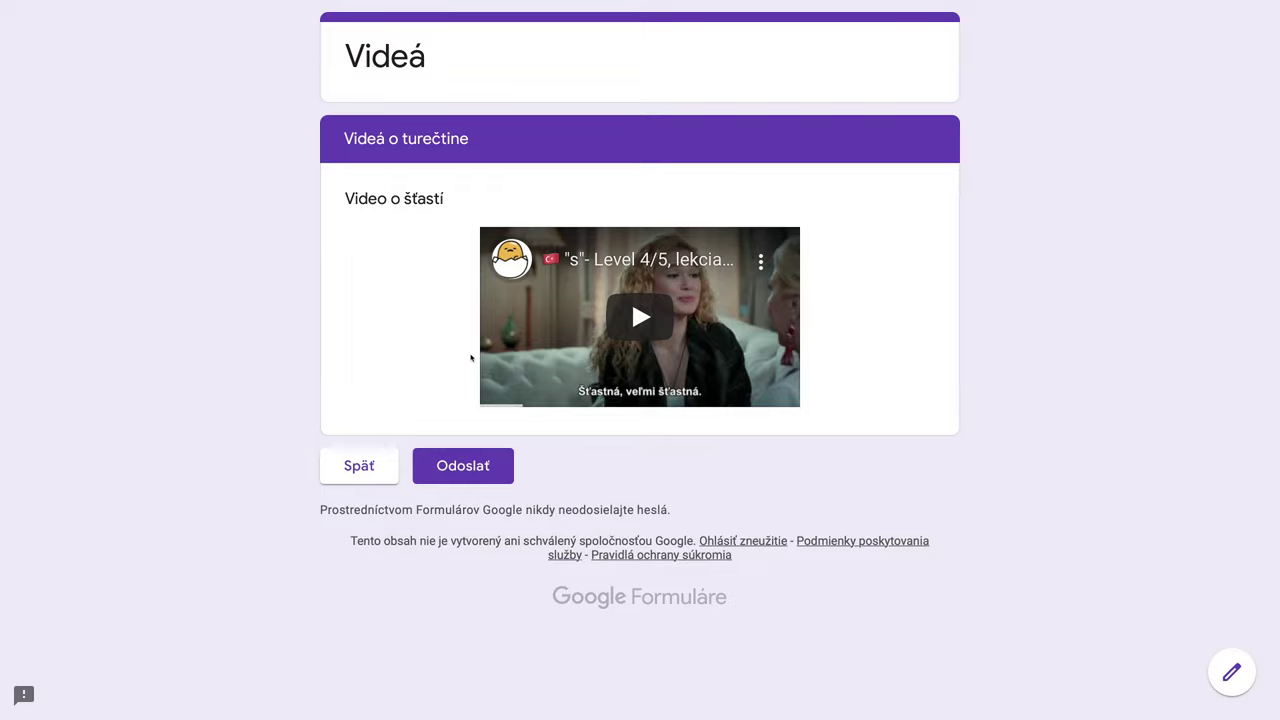
pyautogui.click(472, 471)
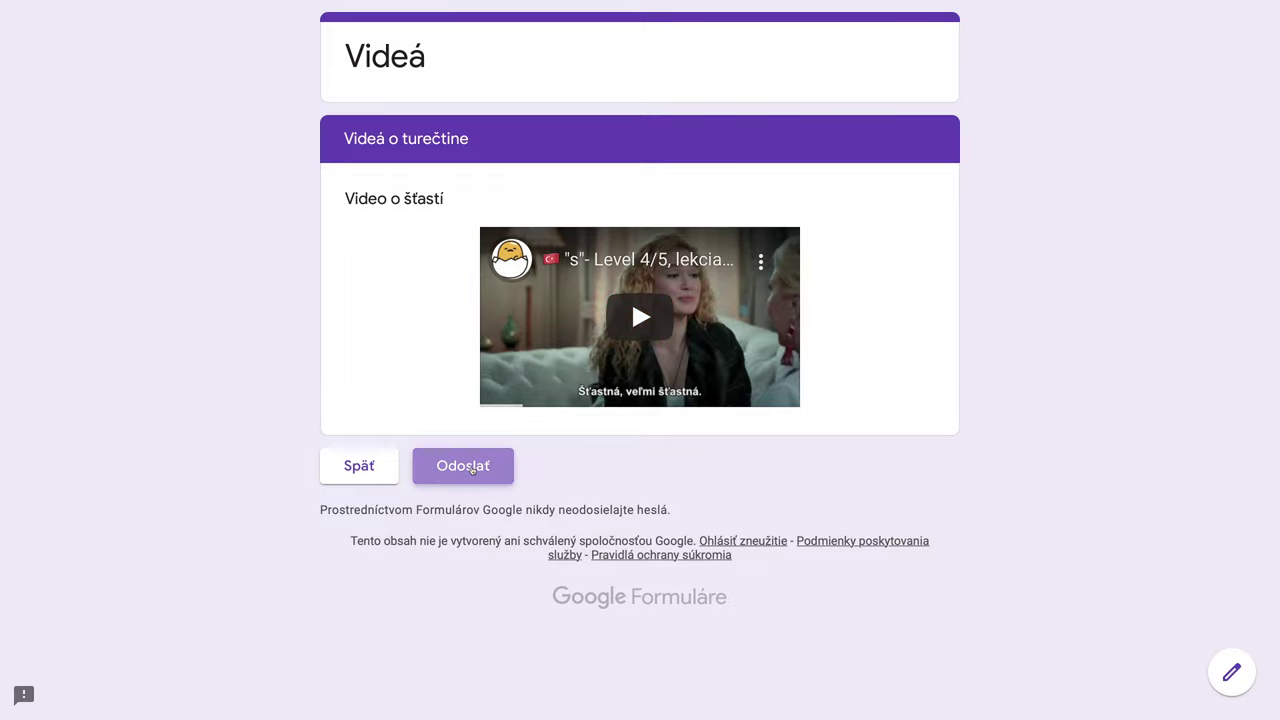
pyautogui.moveTo(326, 3)
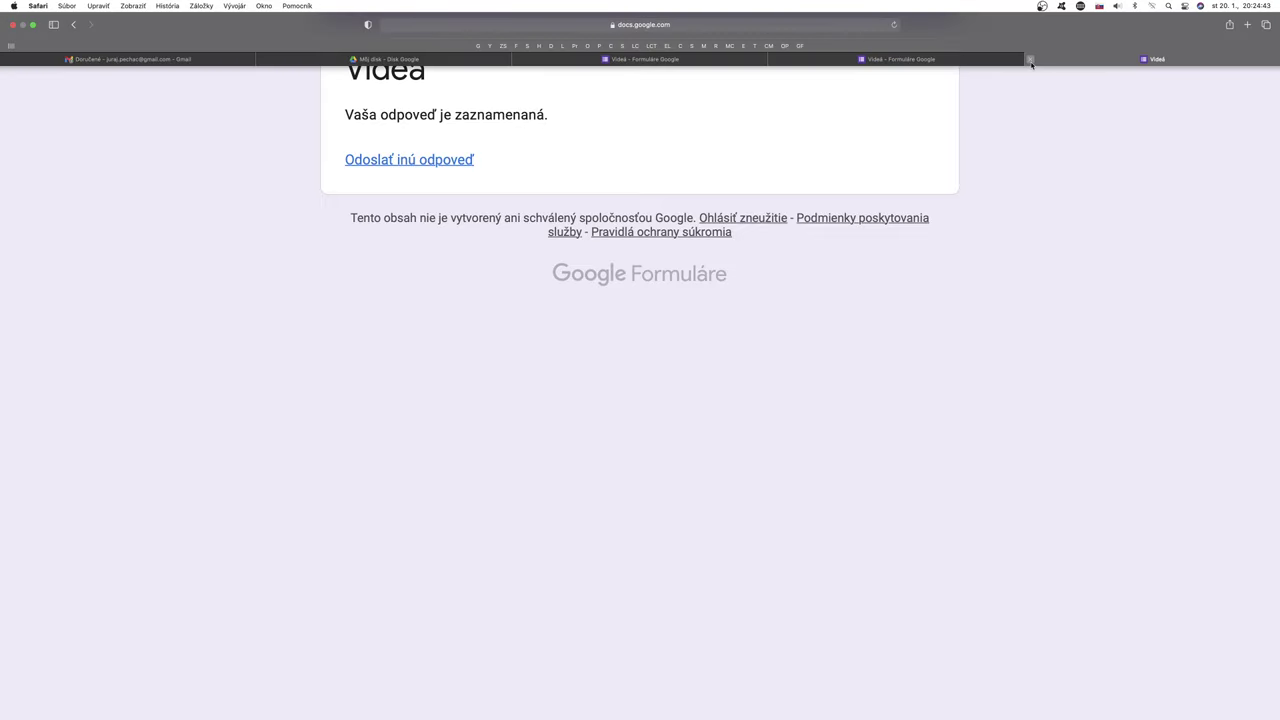
# - Close the preview, check the Odpovede summary, then return to the Otázky editor
pyautogui.click(1031, 62)
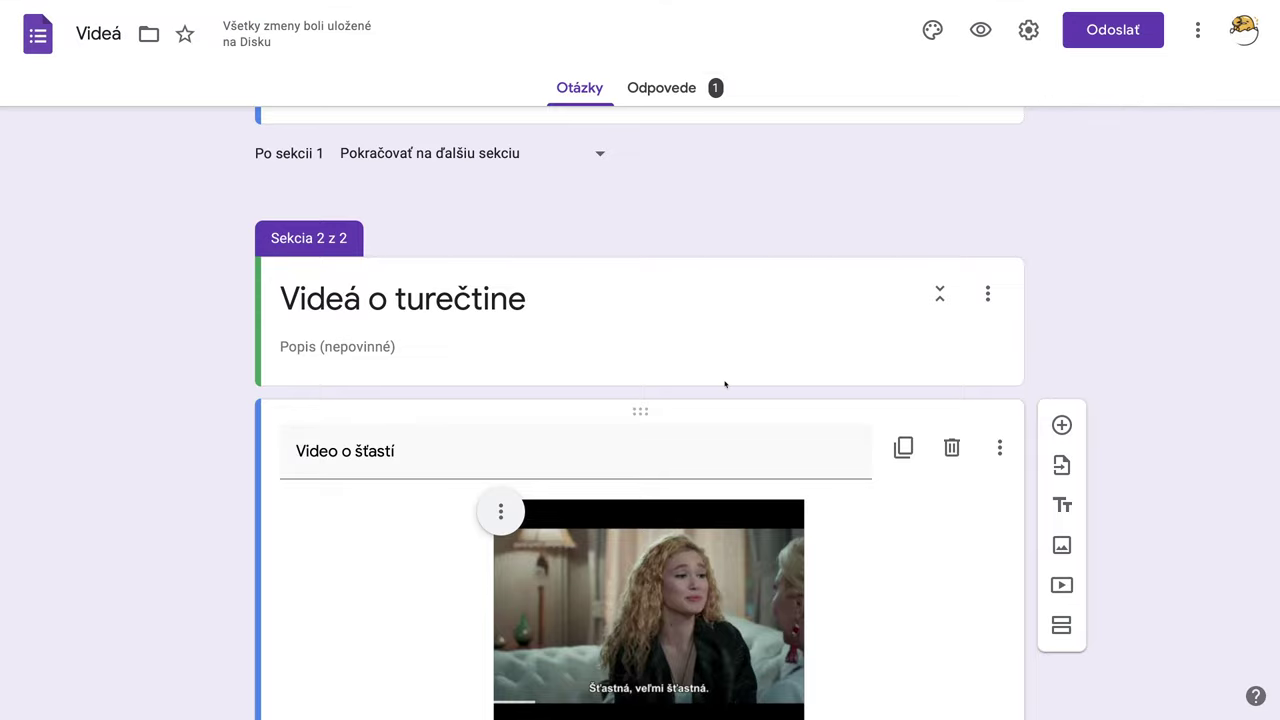
pyautogui.click(675, 97)
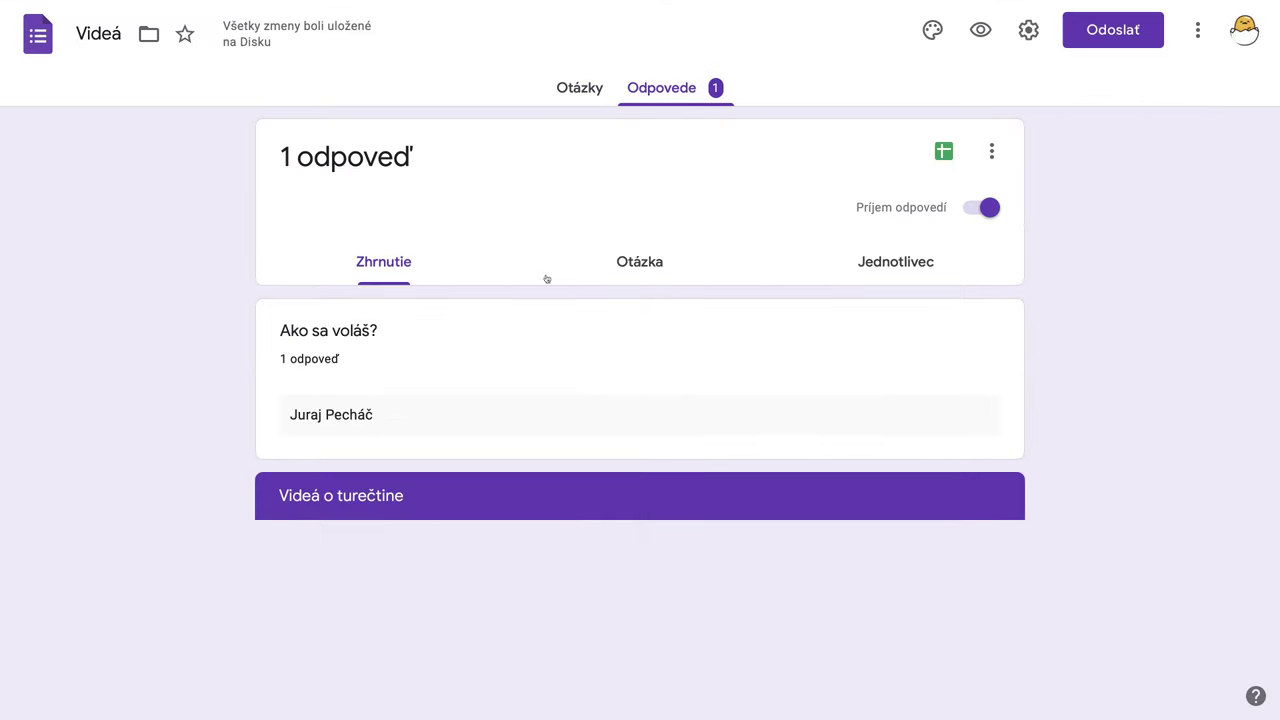
pyautogui.click(582, 90)
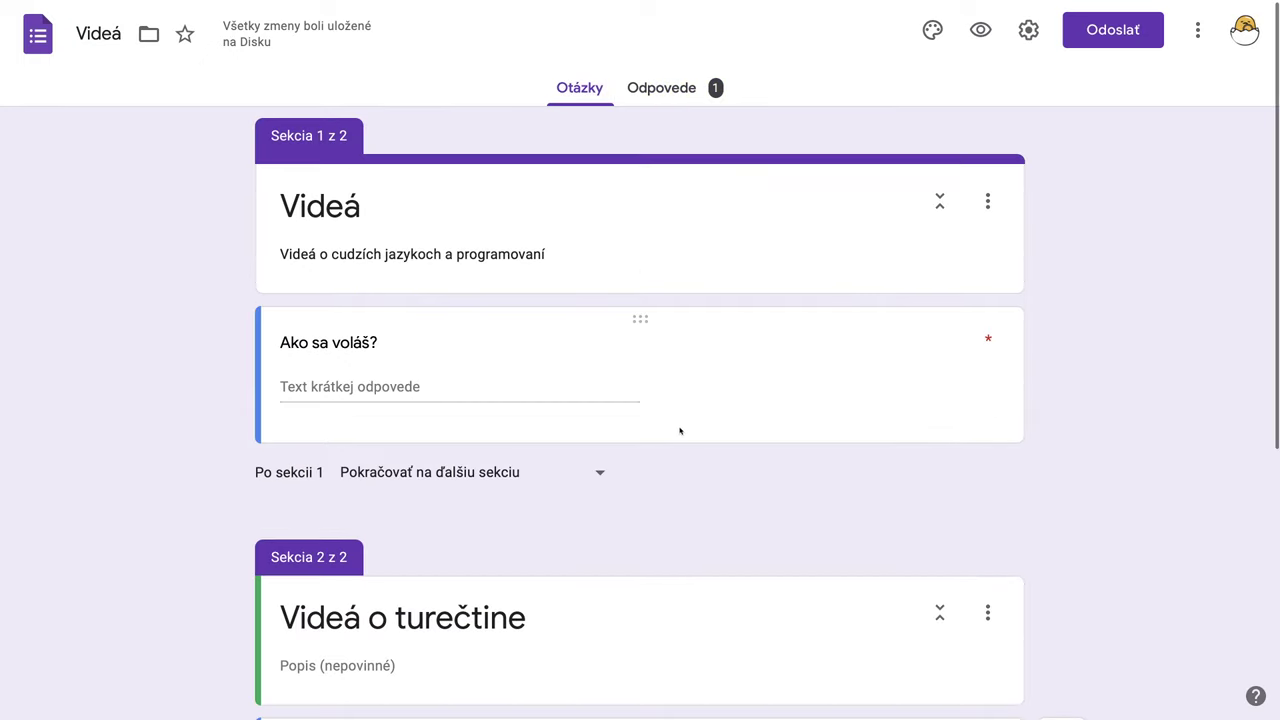
pyautogui.scroll(-2, 680, 430)
pyautogui.scroll(-2, 680, 430)
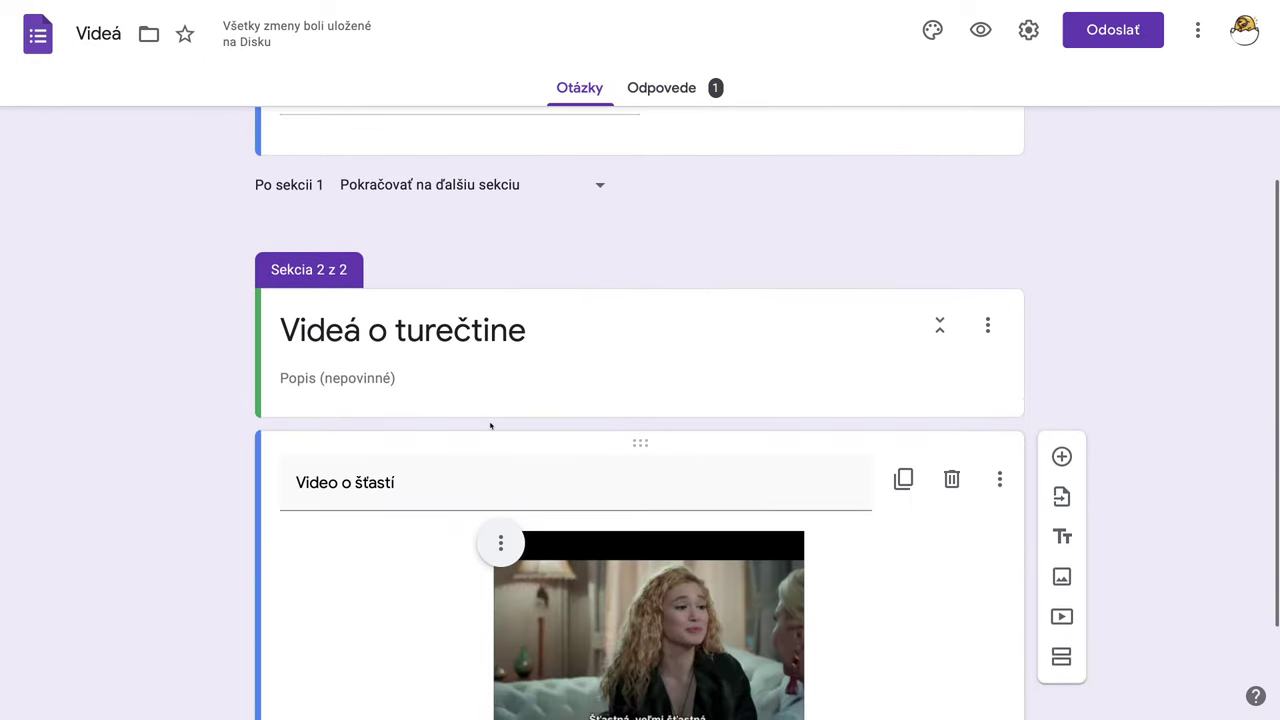
pyautogui.scroll(2, 536, 447)
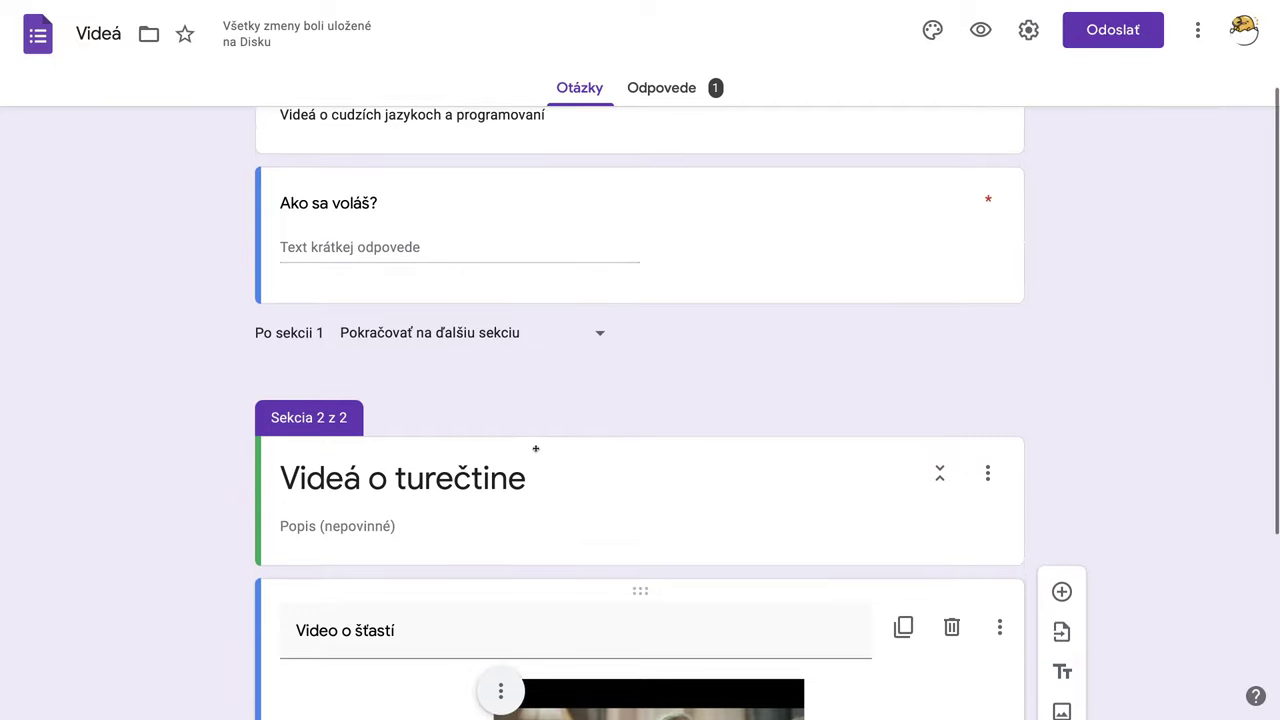
pyautogui.scroll(-3, 536, 450)
pyautogui.scroll(-1, 536, 451)
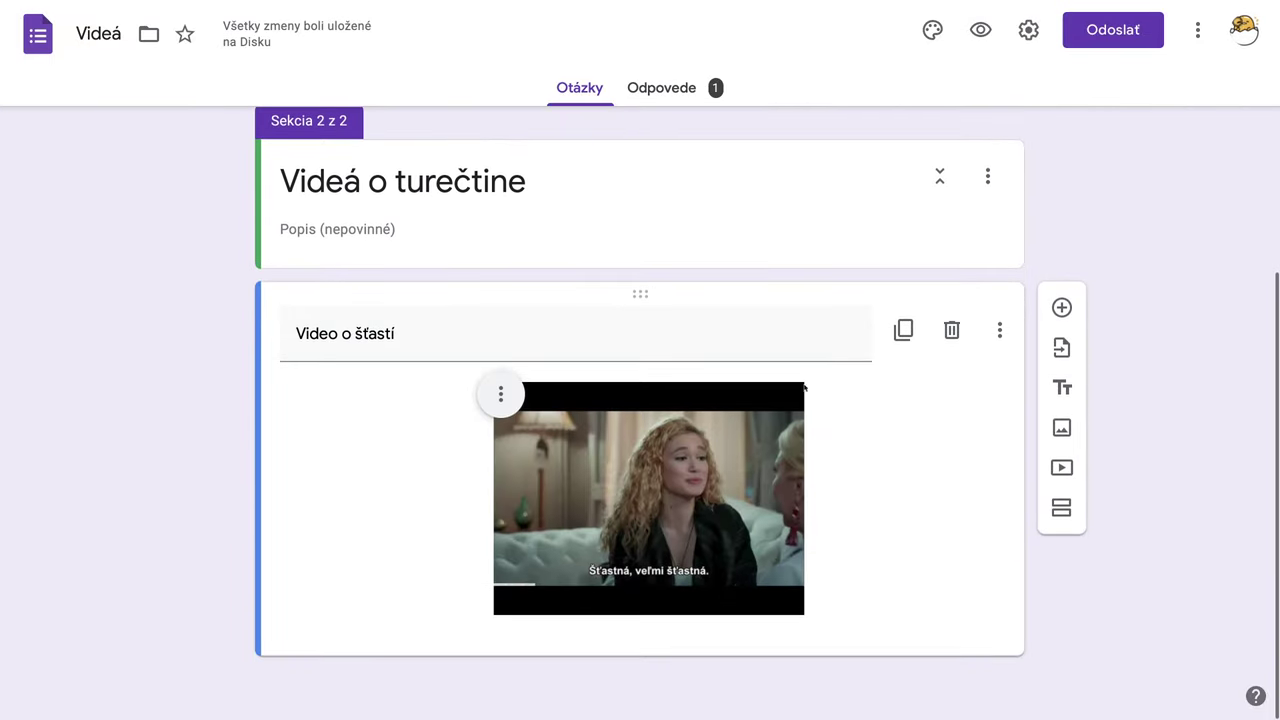
# - Duplicate the Video o šťastí item and swap in the Turecky s Yetim "s"- Level 1/5 video
pyautogui.click(903, 333)
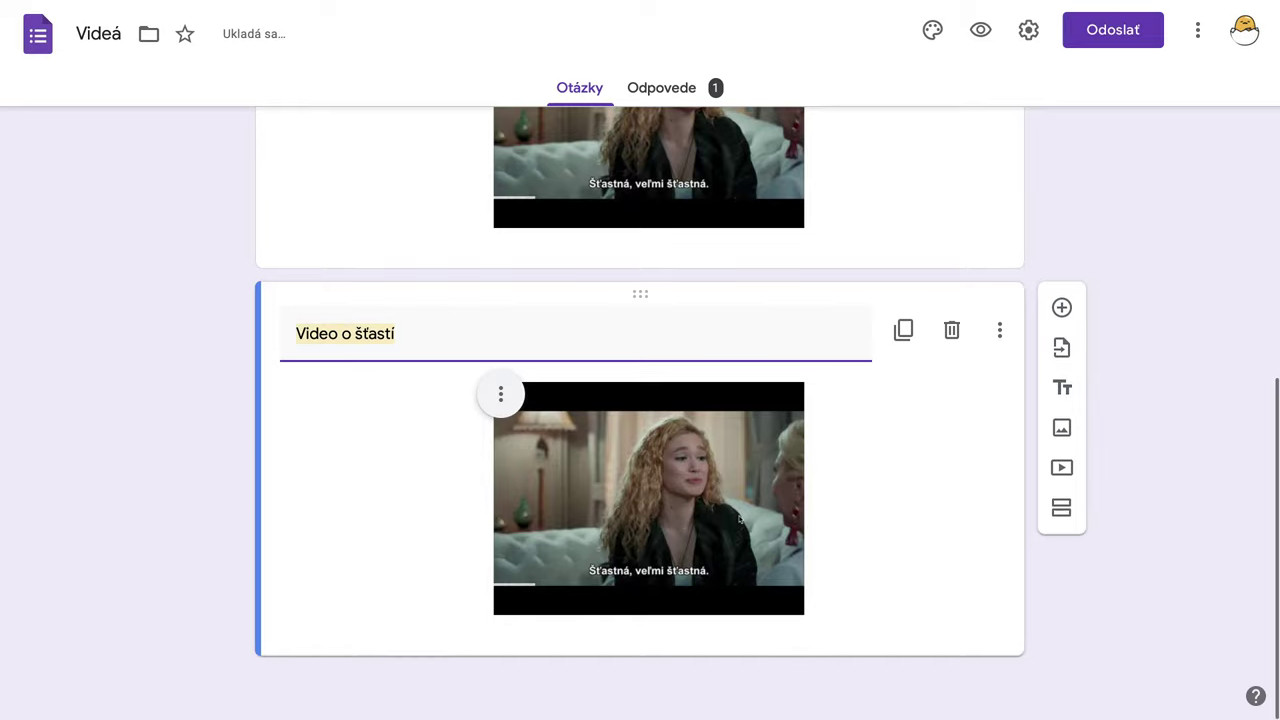
pyautogui.click(501, 396)
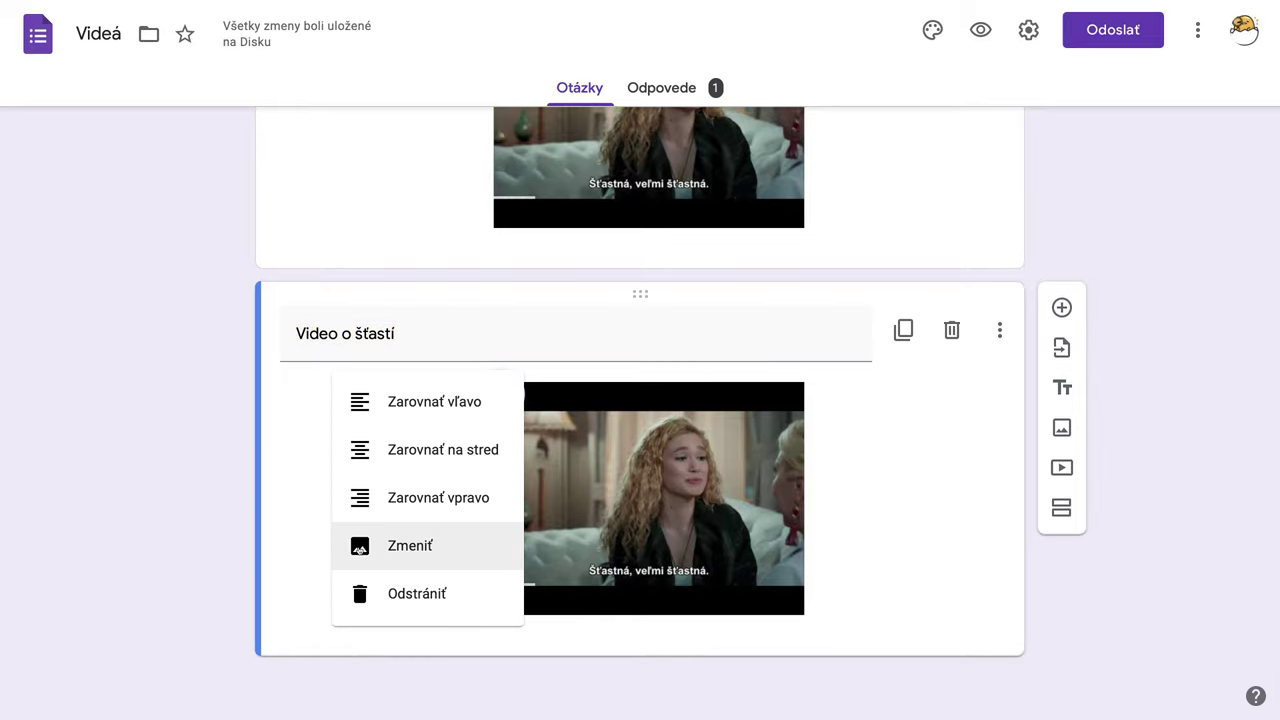
pyautogui.click(417, 547)
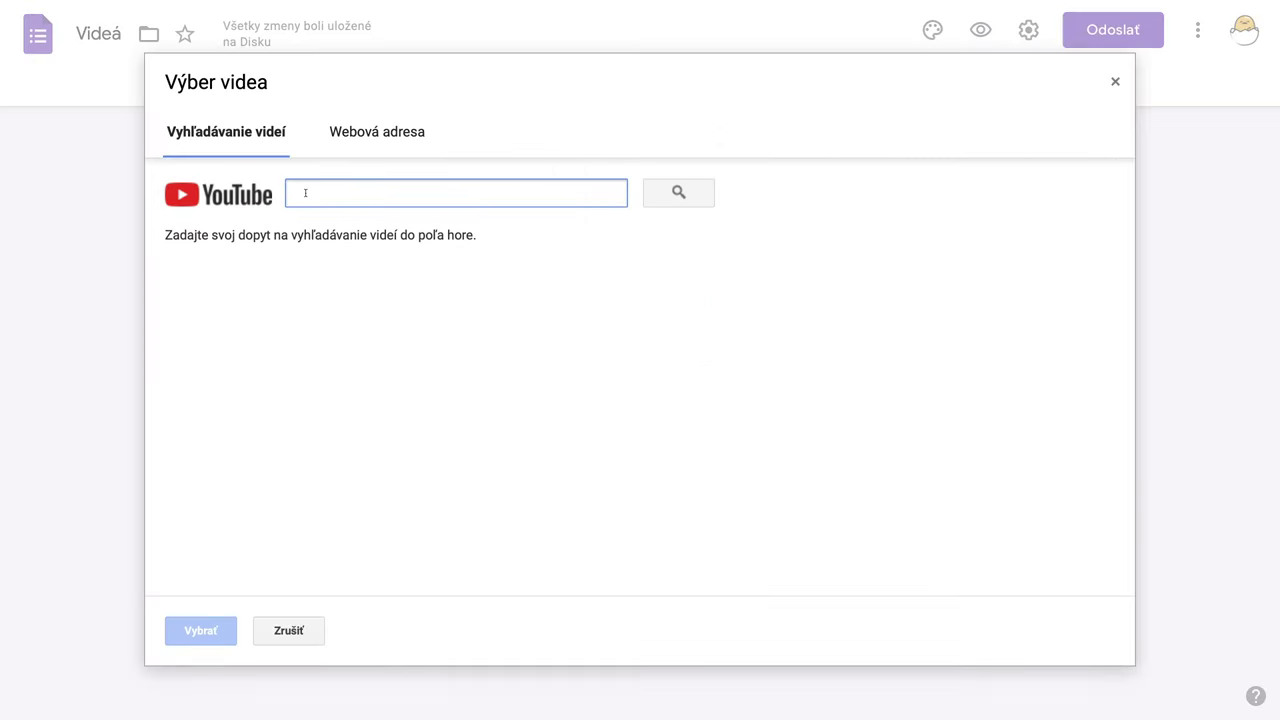
pyautogui.write('T')
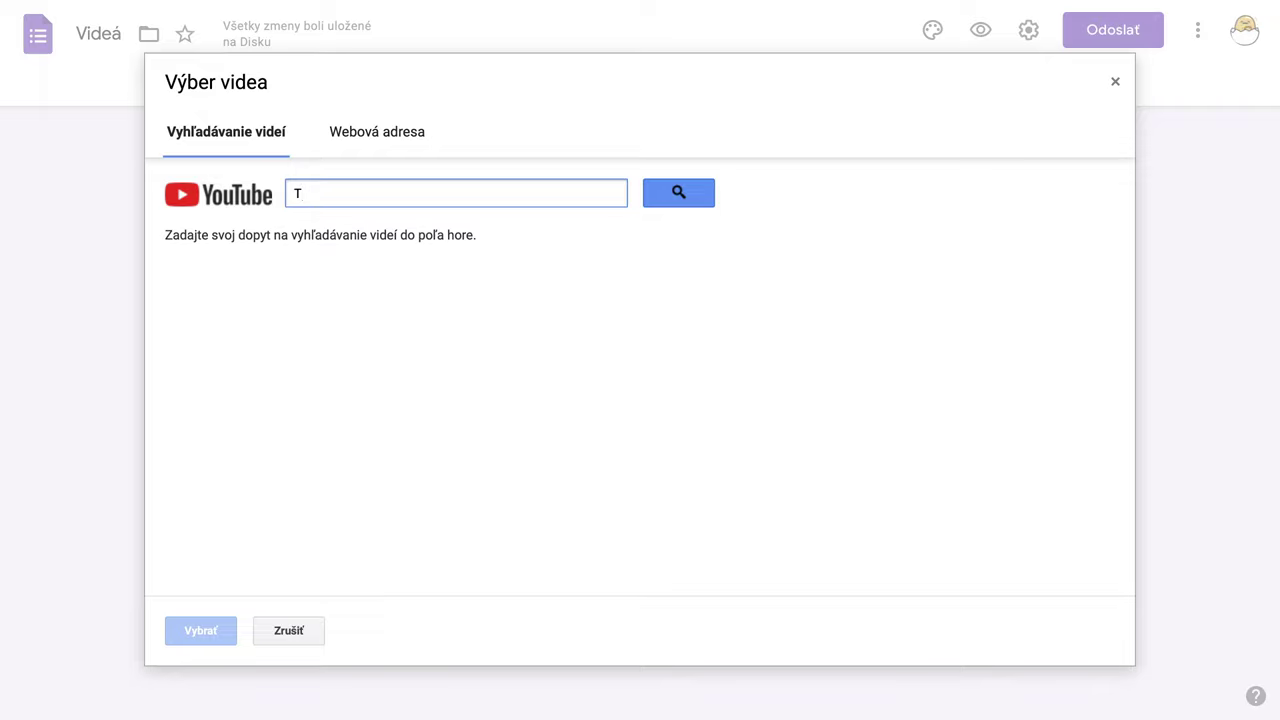
pyautogui.write('urecky s Yetim')
pyautogui.press('Return')
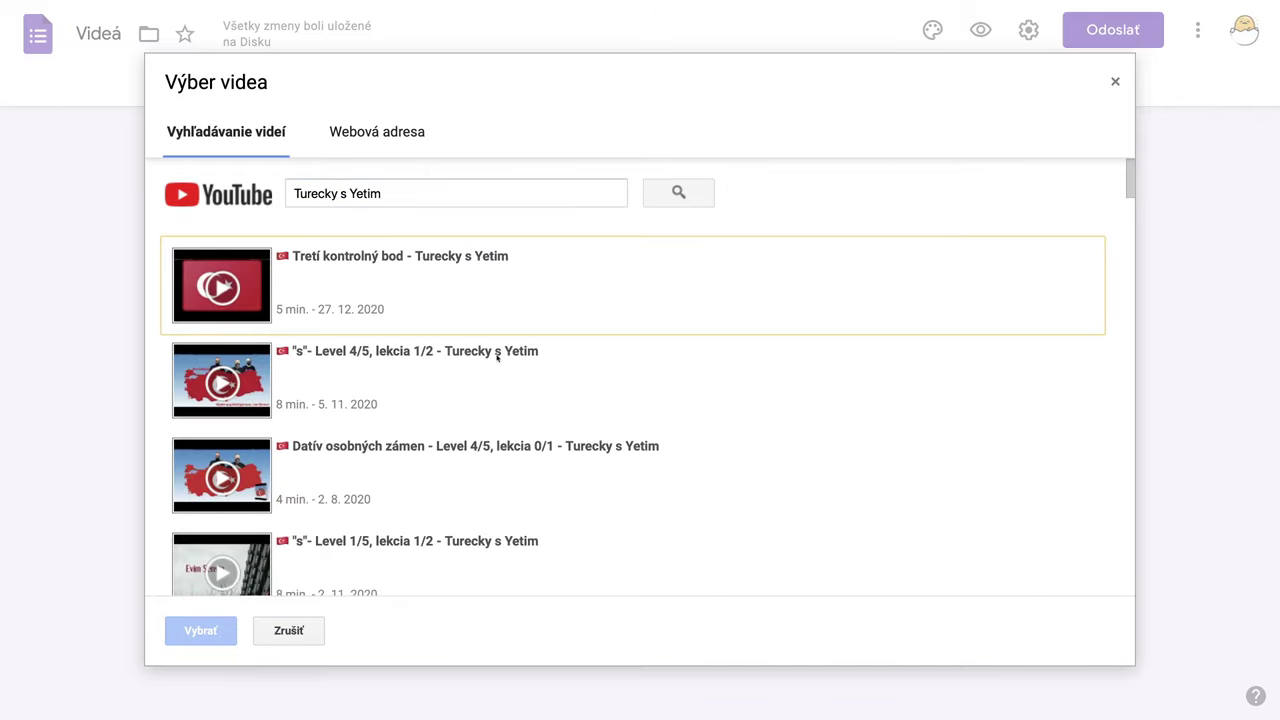
pyautogui.scroll(-2, 509, 364)
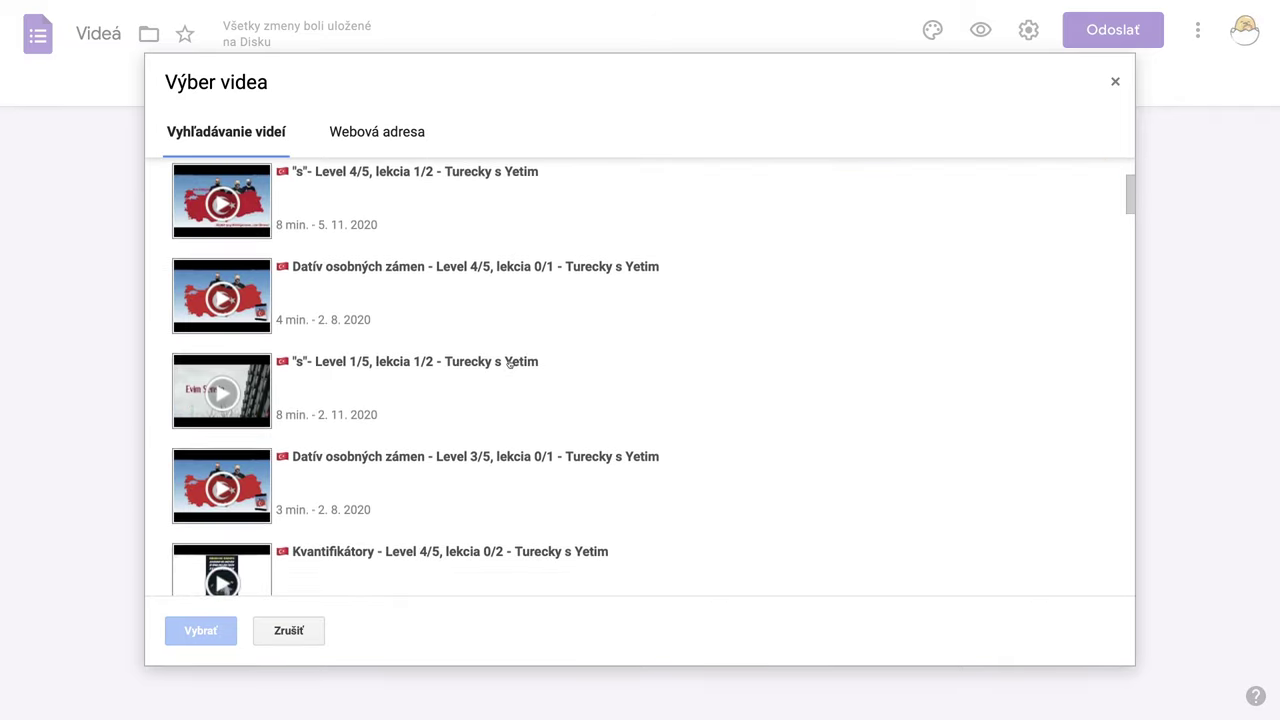
pyautogui.scroll(-1, 509, 364)
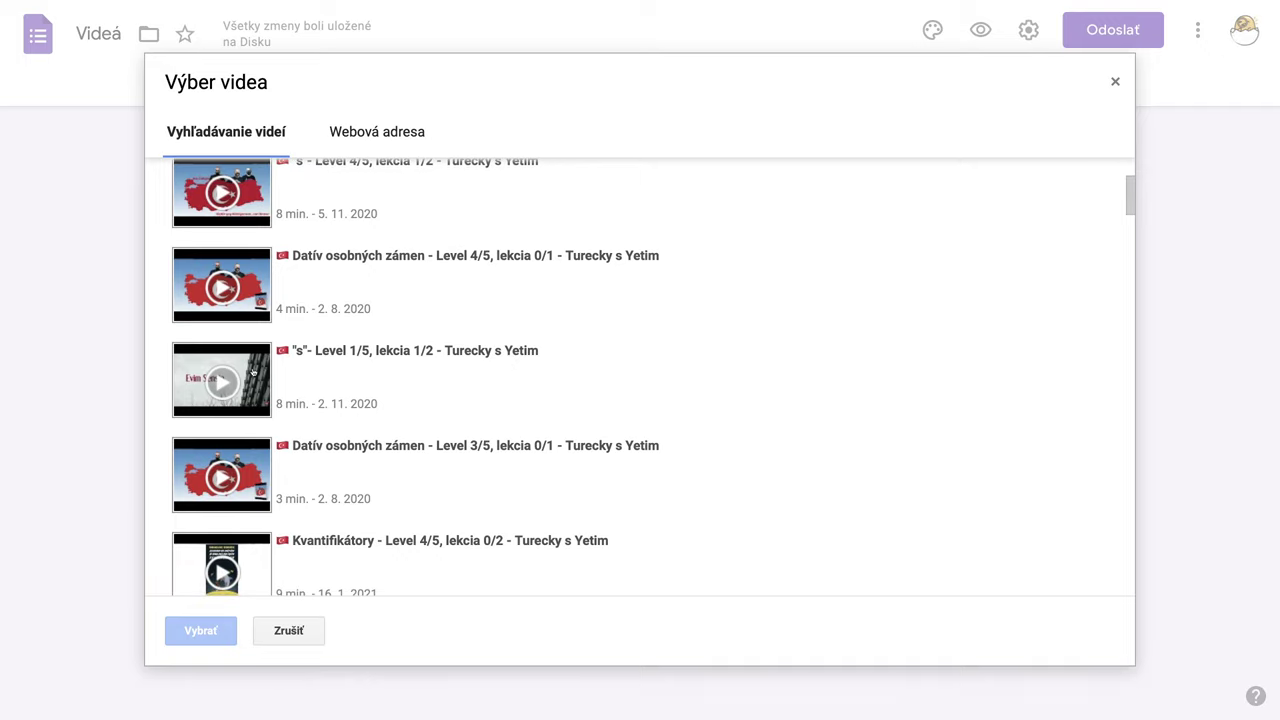
pyautogui.click(247, 368)
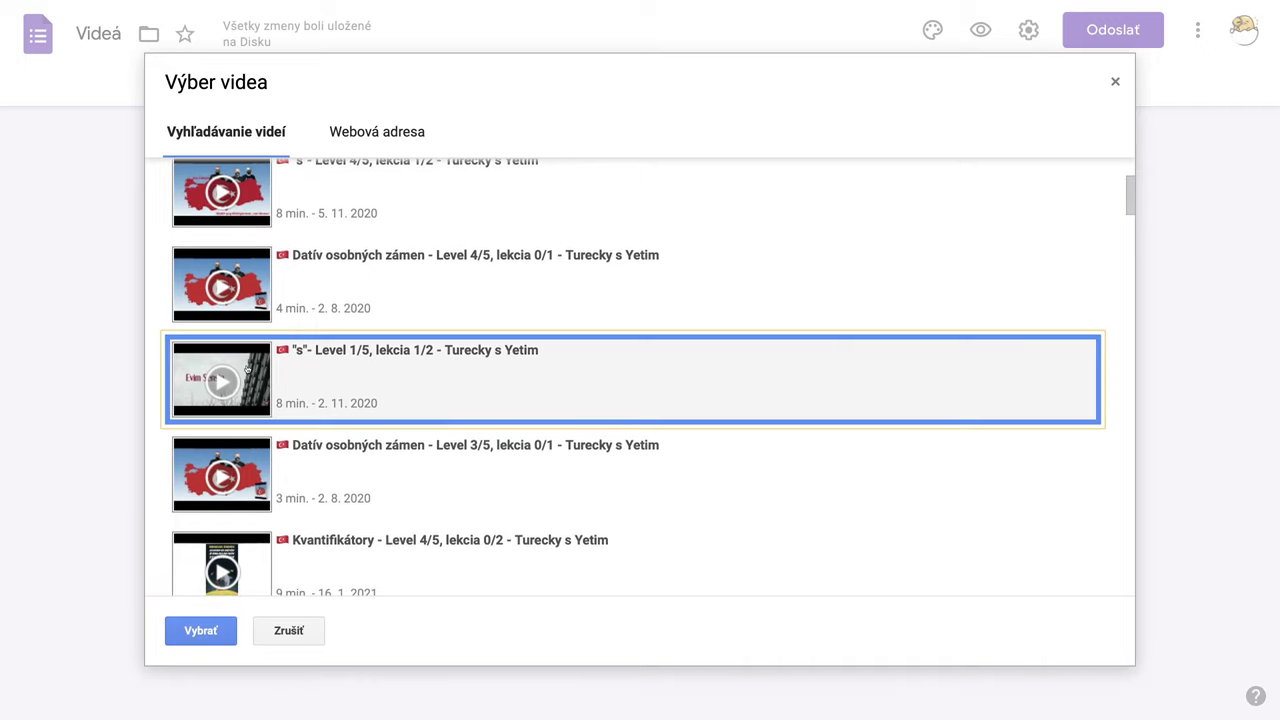
pyautogui.click(205, 628)
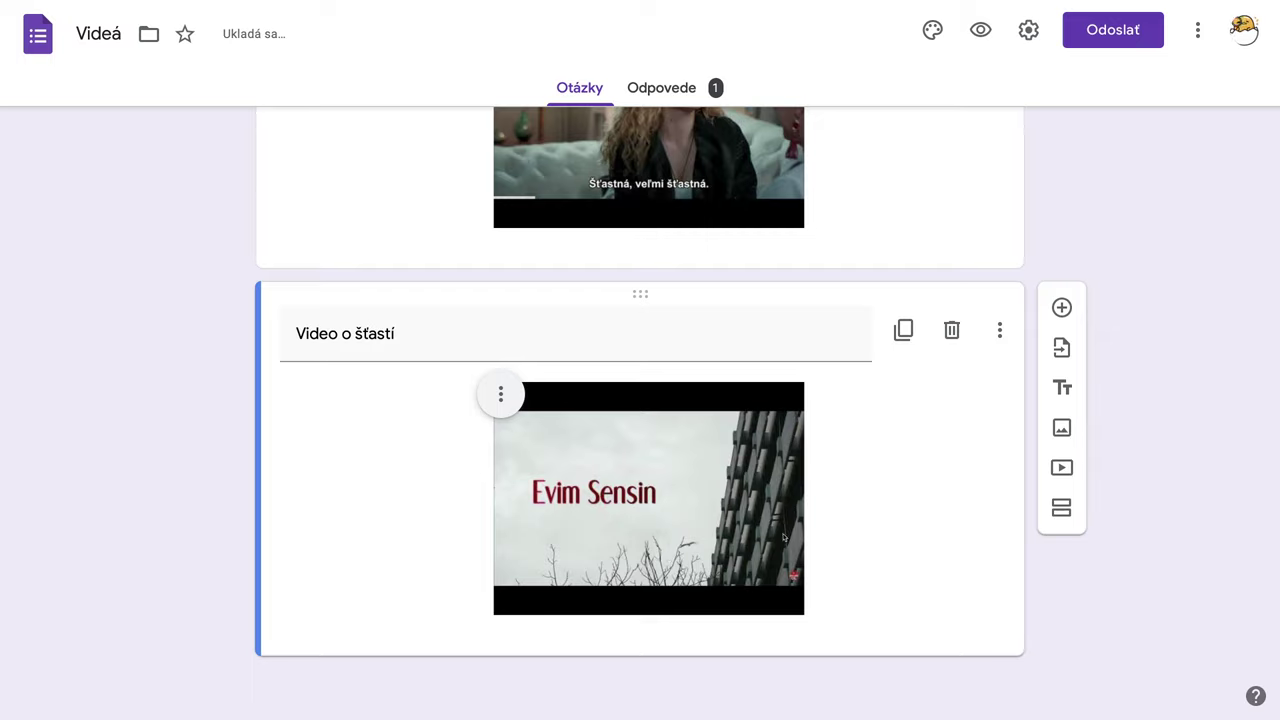
# - Replace the duplicated video item's title with 'Môj dom si ty'
pyautogui.scroll(2, 728, 422)
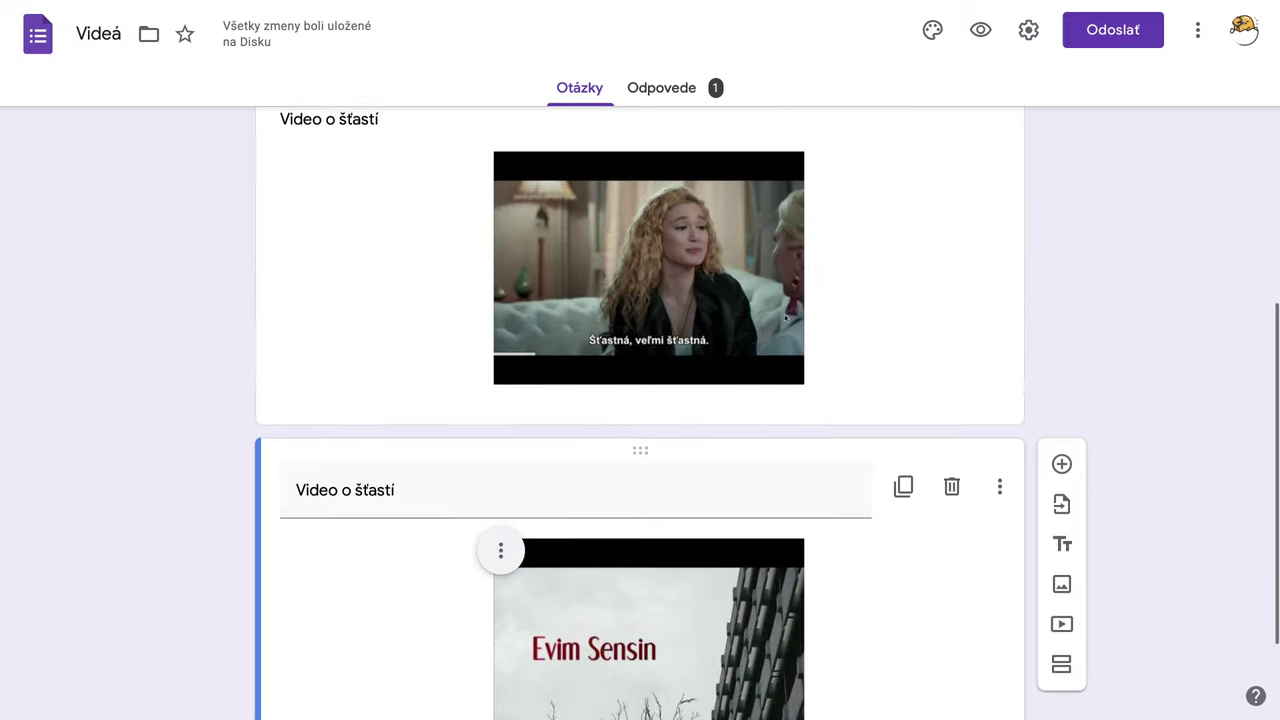
pyautogui.scroll(-2, 707, 577)
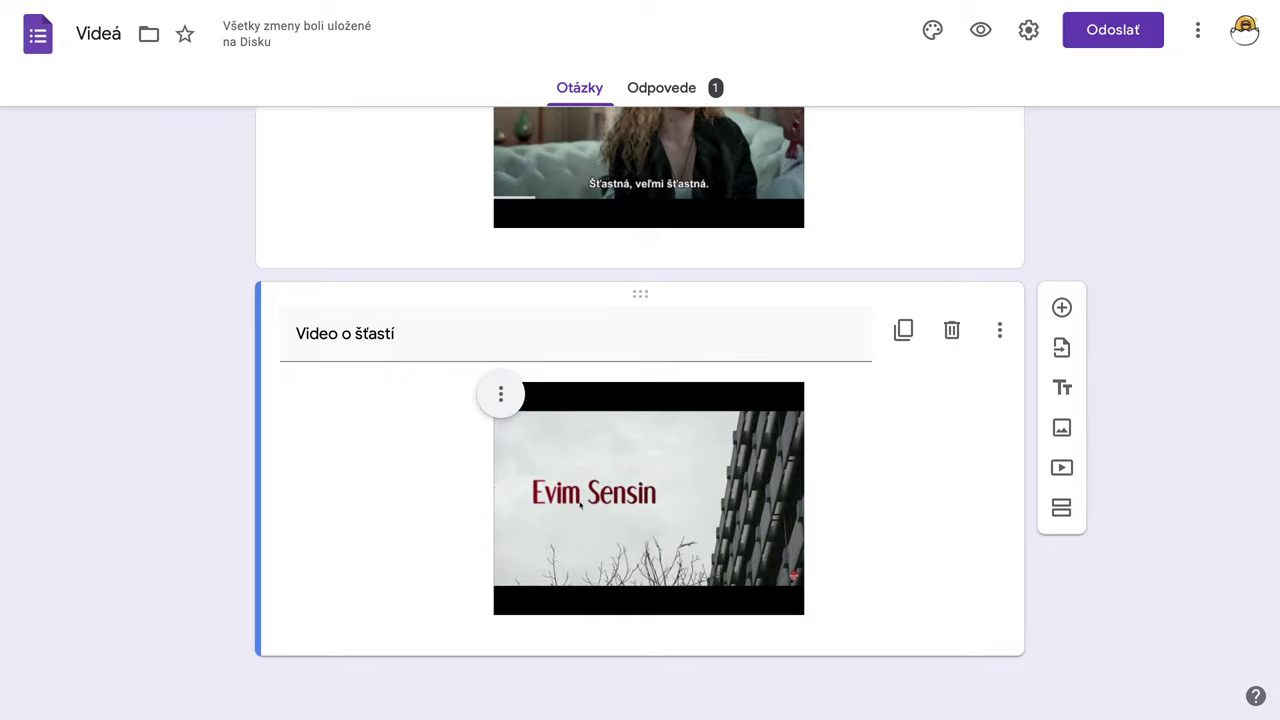
pyautogui.tripleClick(335, 333)
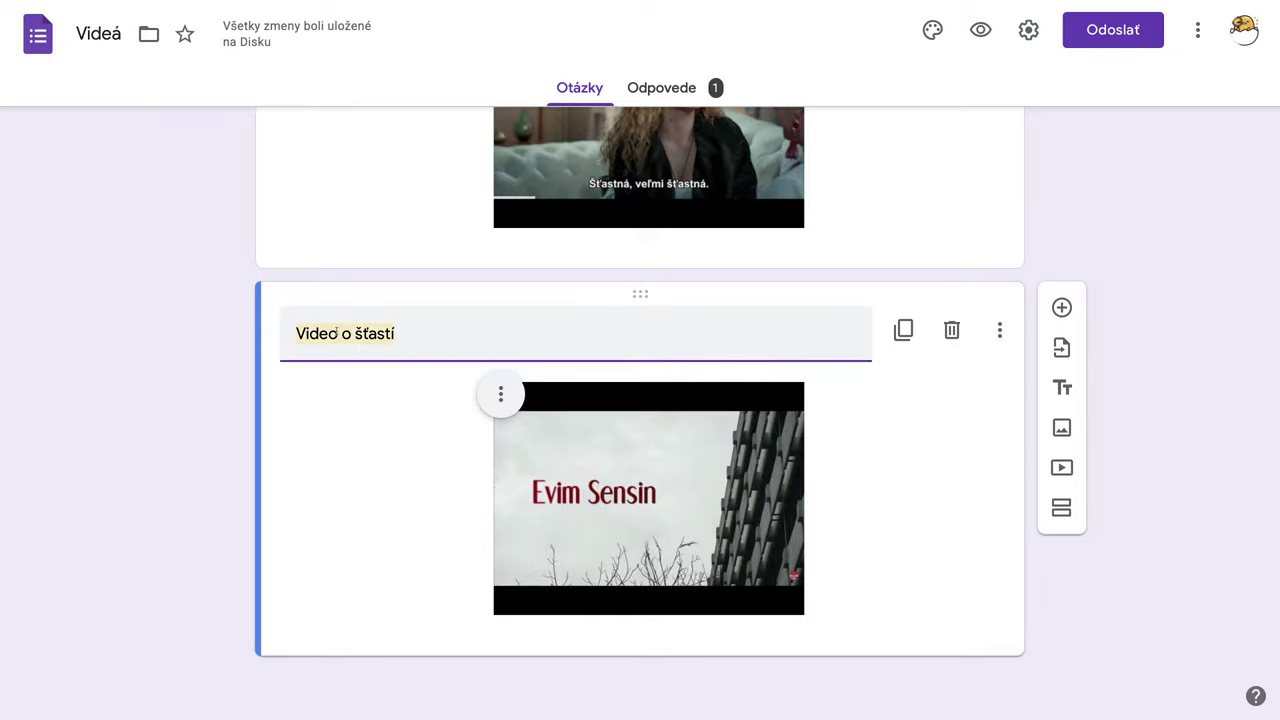
pyautogui.write('Môj')
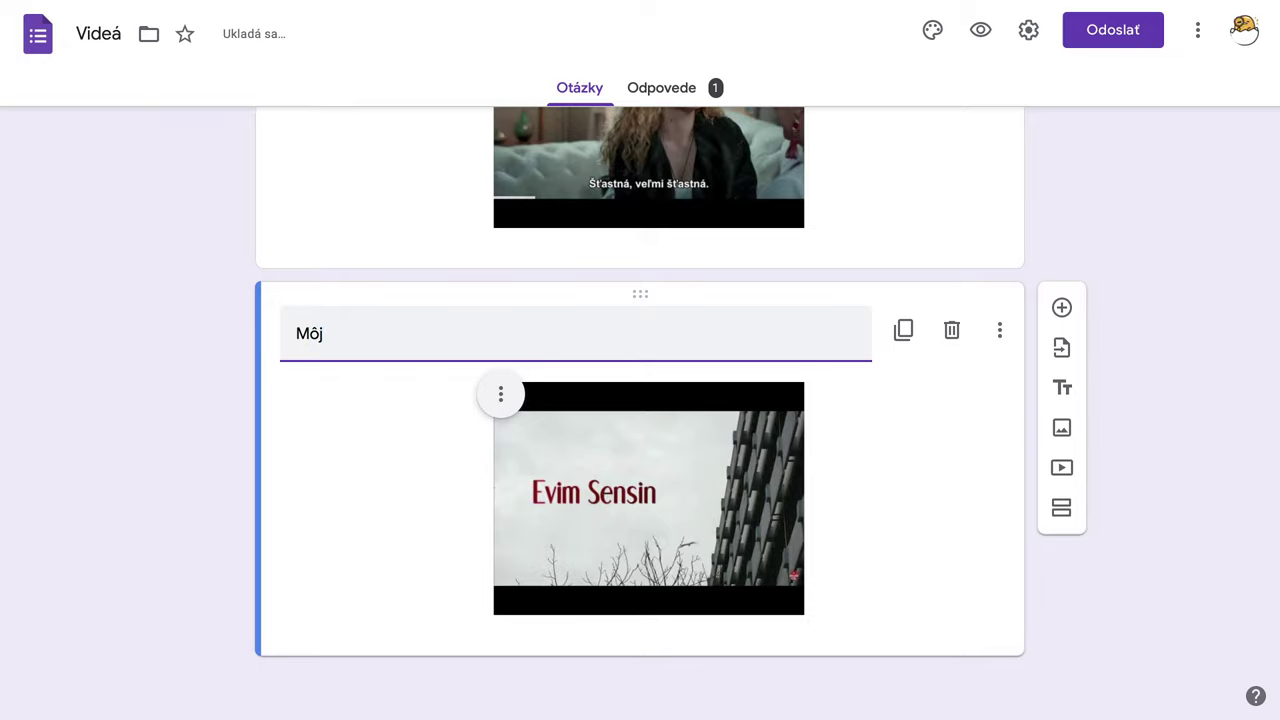
pyautogui.write(' som')
pyautogui.press('BackSpace')
pyautogui.press('BackSpace')
pyautogui.press('BackSpace')
pyautogui.write('dom si ty')
pyautogui.scroll(5, 553, 360)
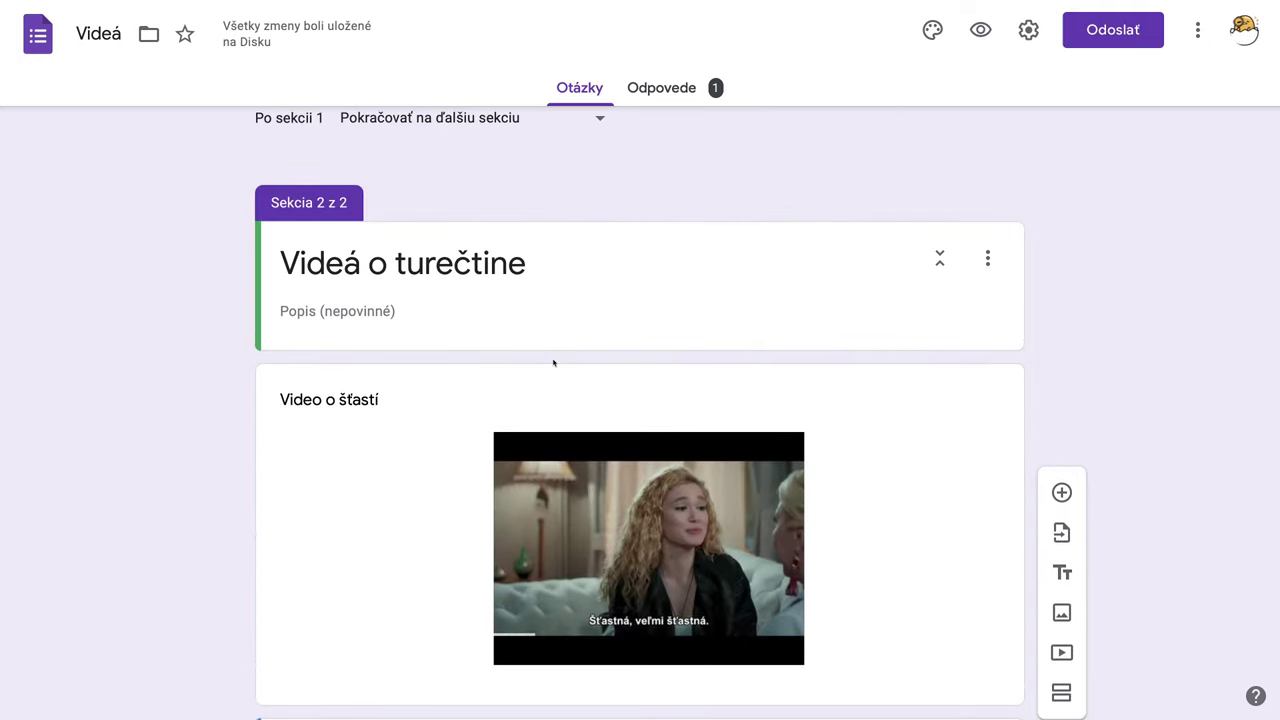
pyautogui.scroll(-5, 844, 375)
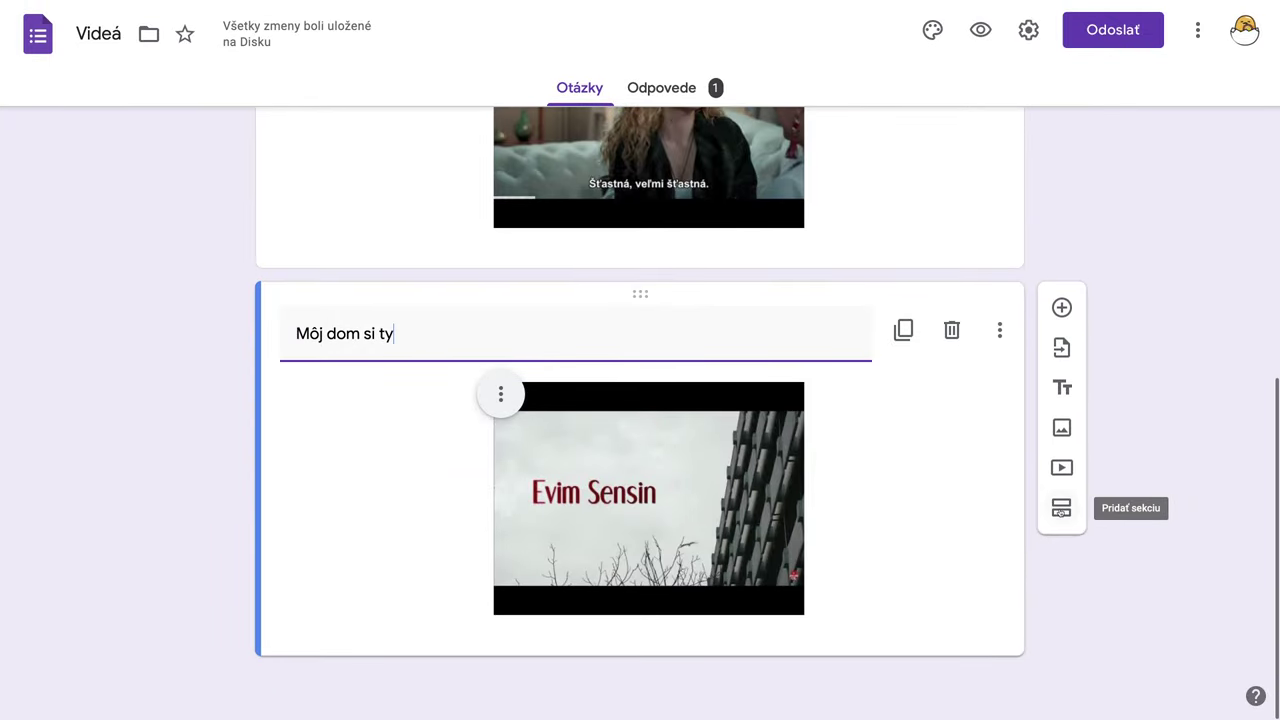
# - Add a new section after the Turkish videos and title it 'Videá o programovaní'
pyautogui.click(1061, 505)
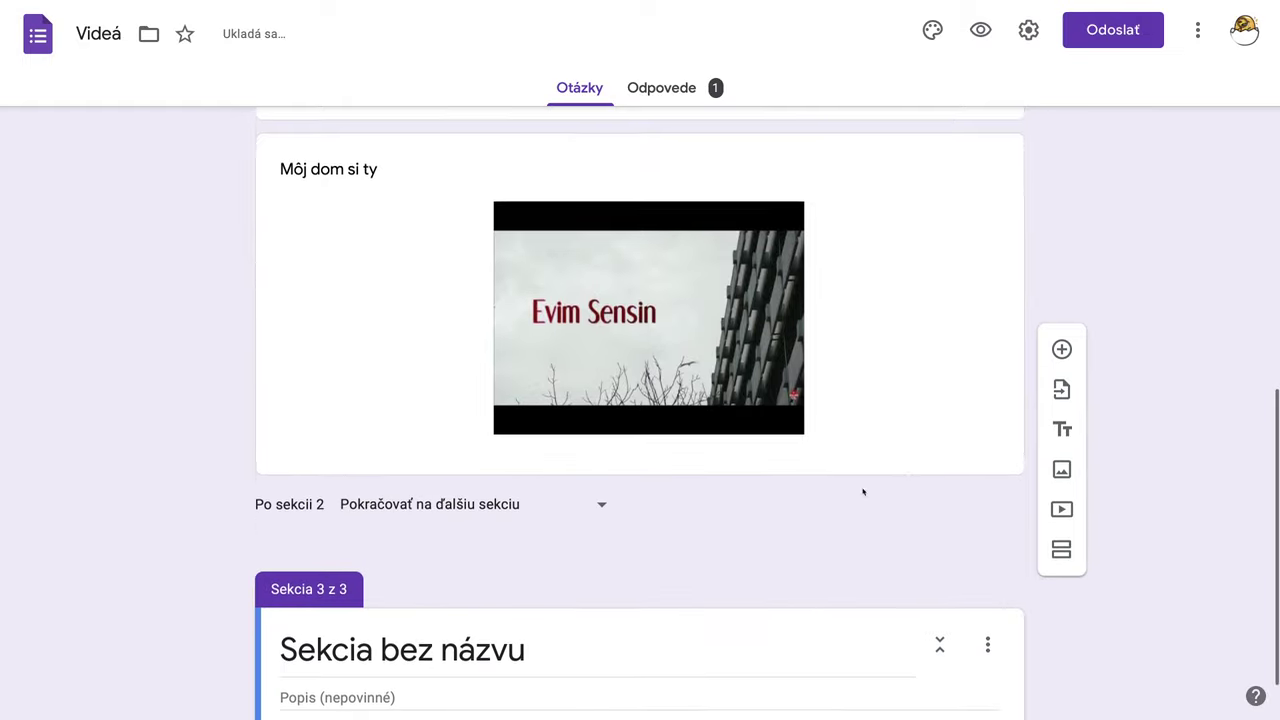
pyautogui.click(522, 586)
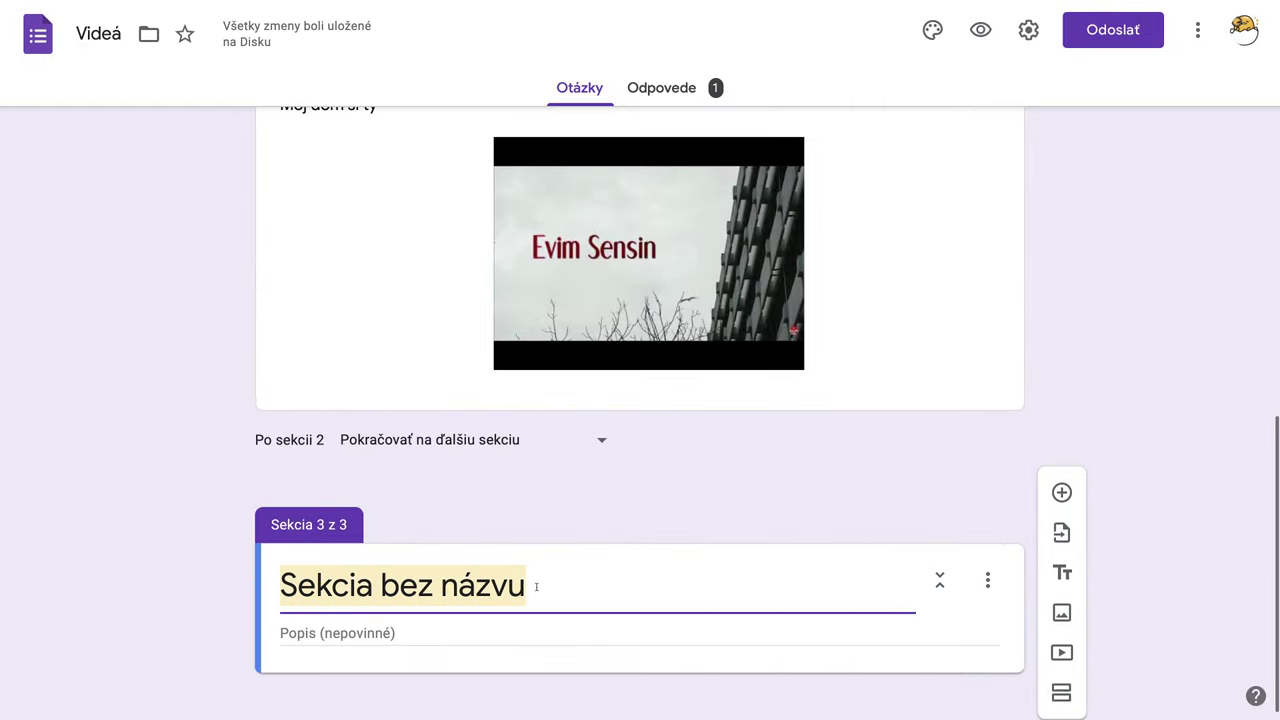
pyautogui.write('Vi')
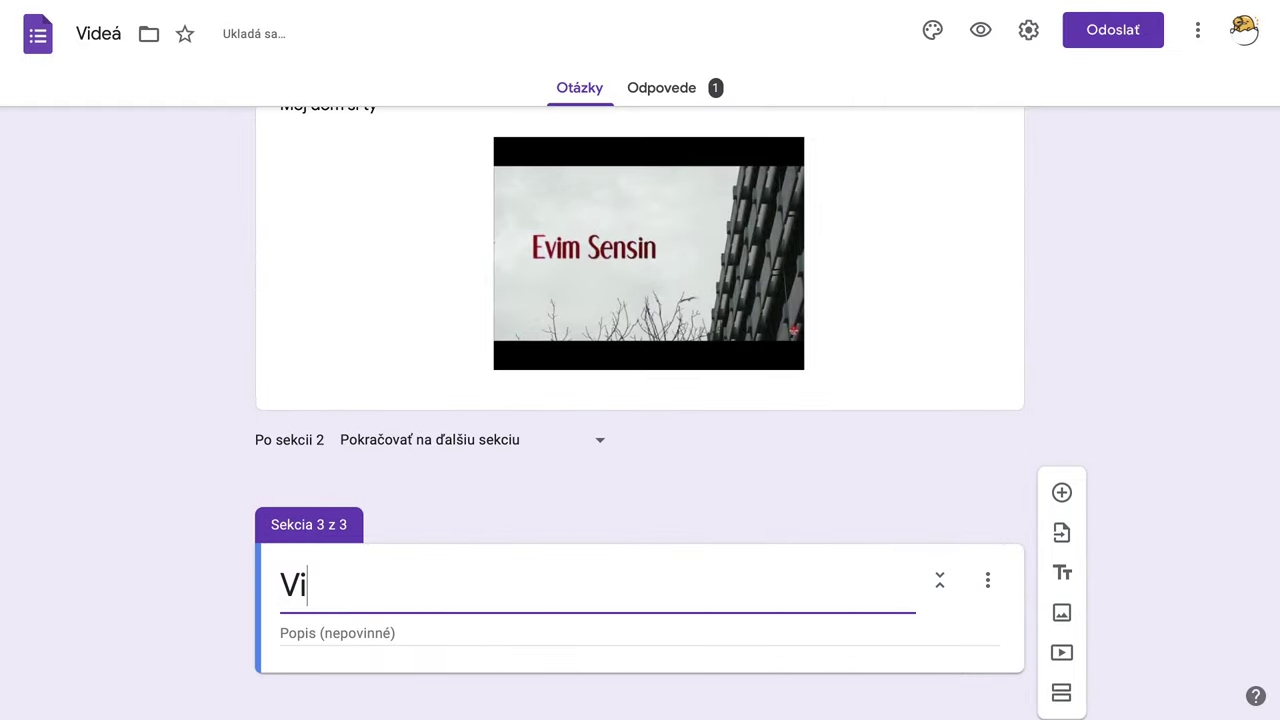
pyautogui.write('deá o')
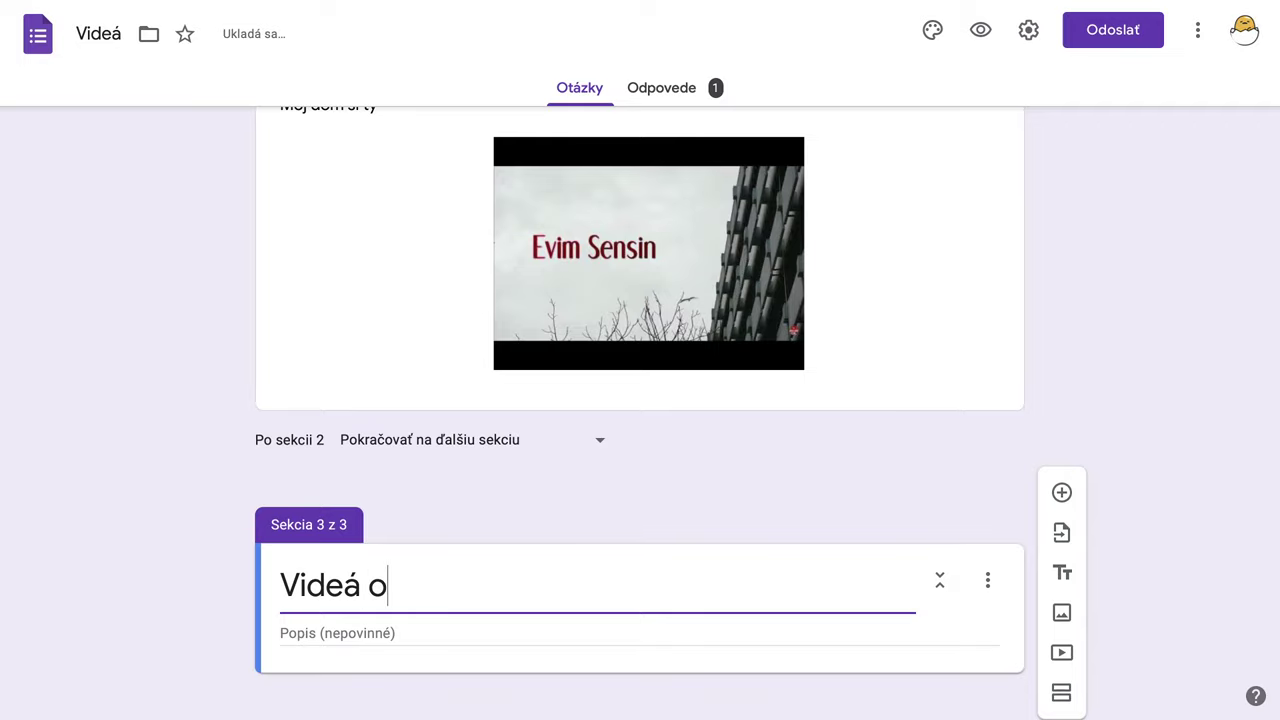
pyautogui.write(' prog')
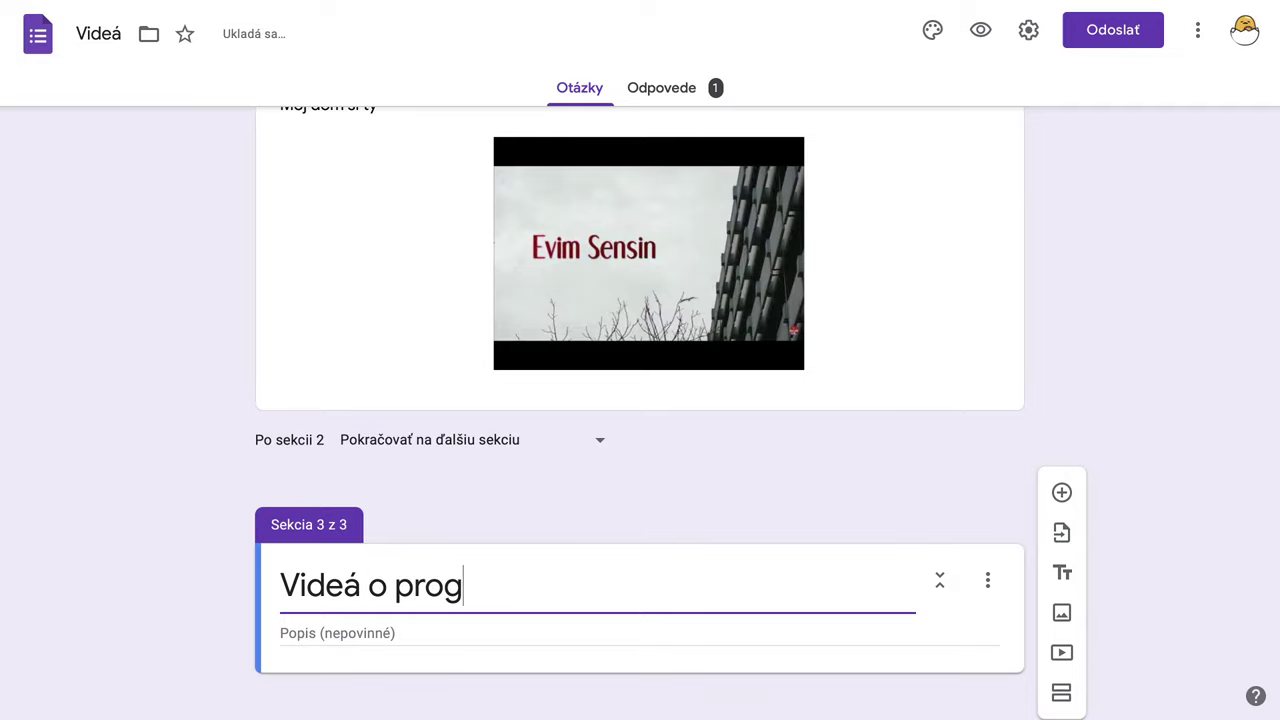
pyautogui.write('ramovan')
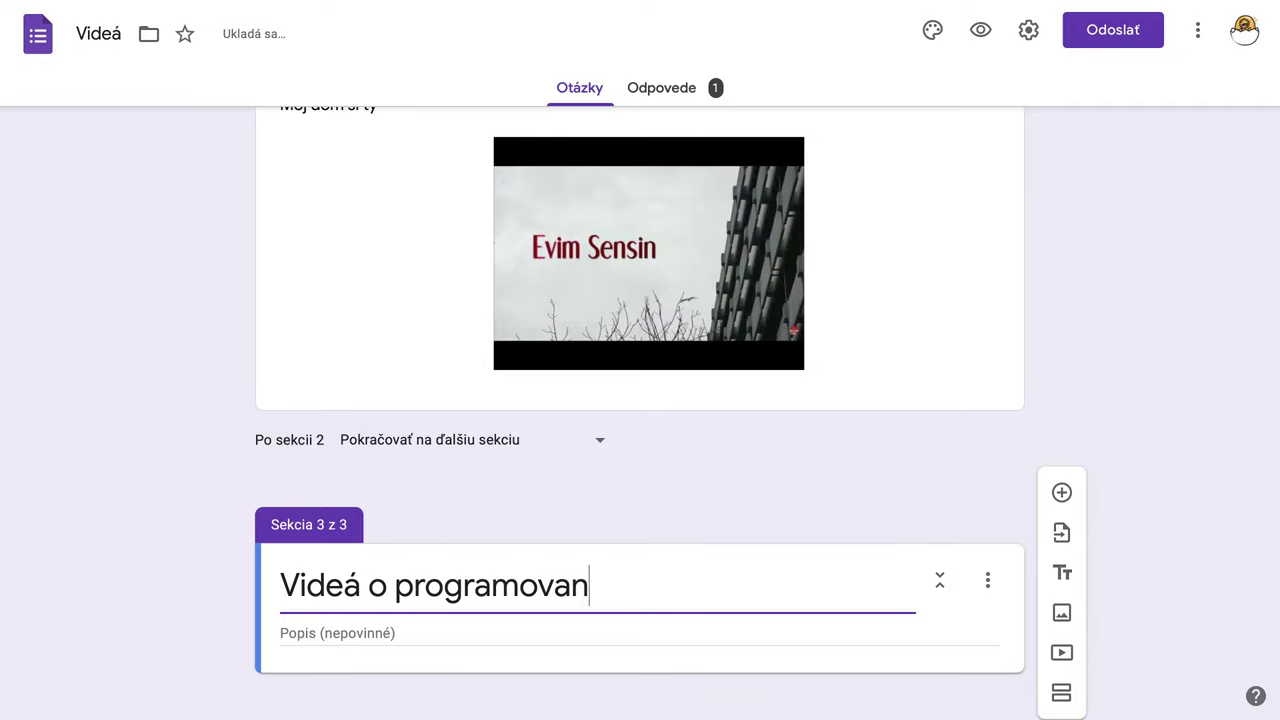
pyautogui.write('í')
pyautogui.scroll(-1, 823, 590)
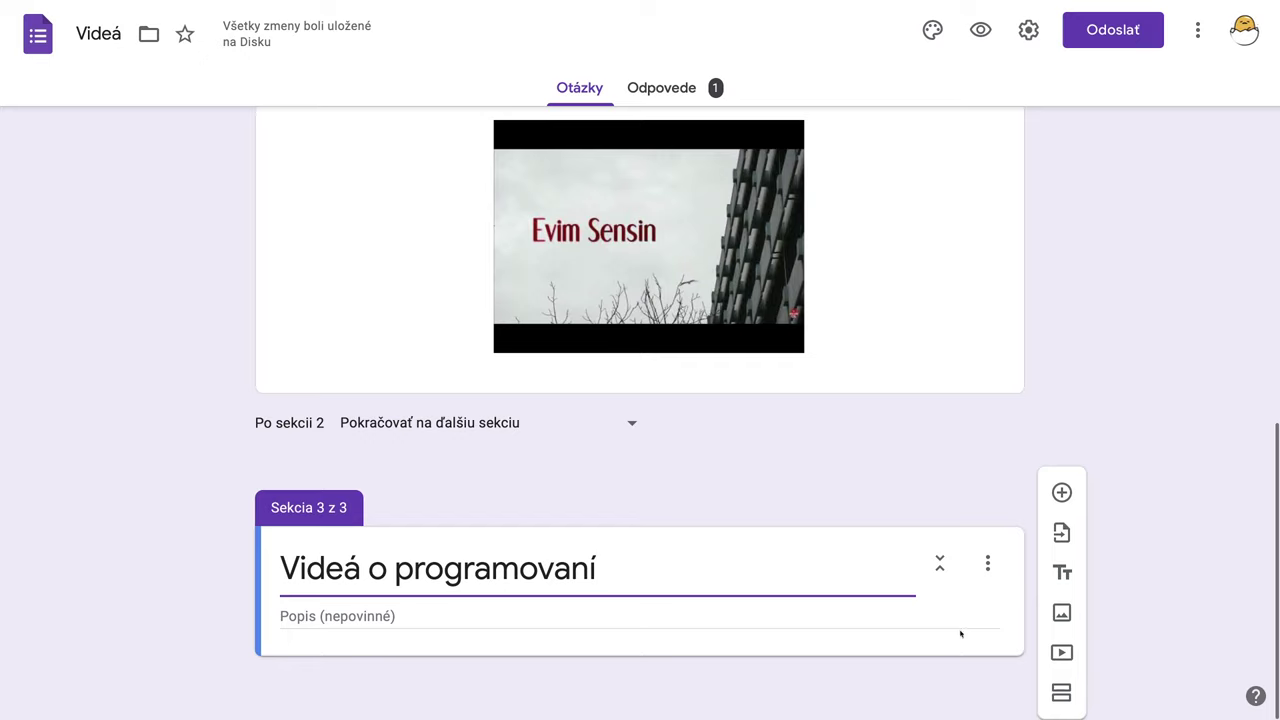
# - Insert the '91.časť Diamanty v podzemí' video found by searching YouTube for 'Codecombat slovensky'
pyautogui.click(1062, 493)
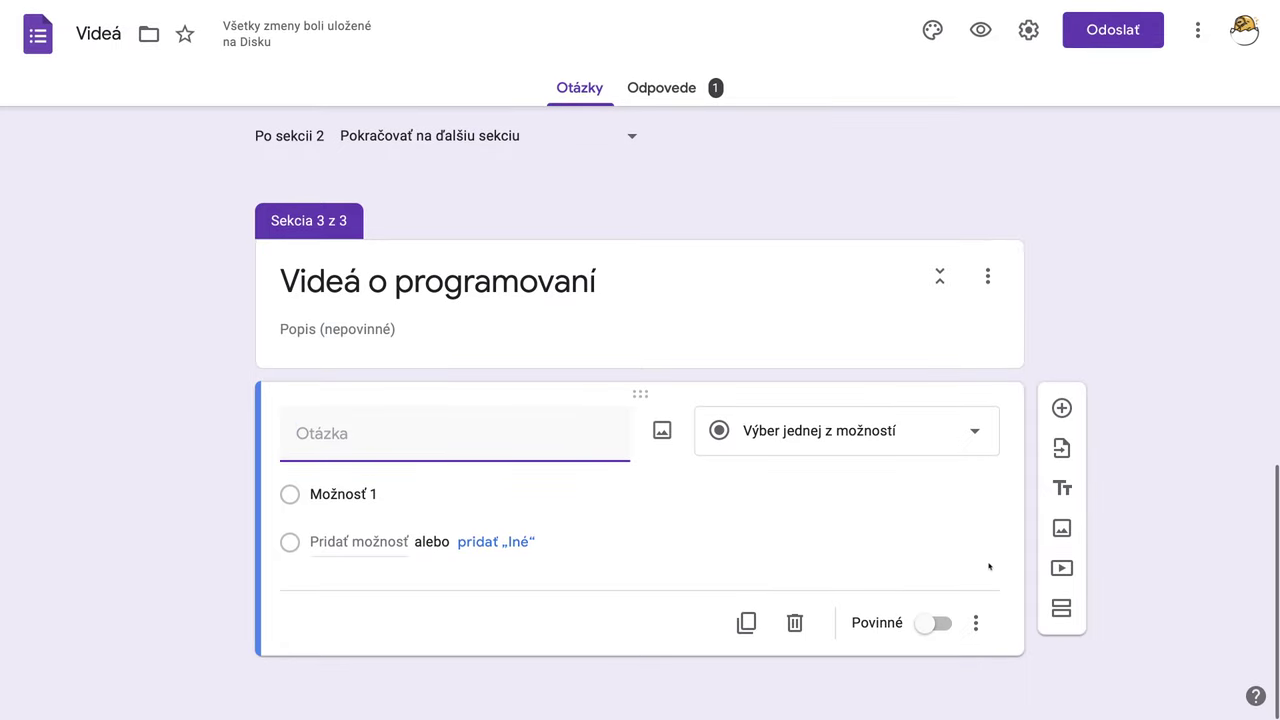
pyautogui.click(1062, 568)
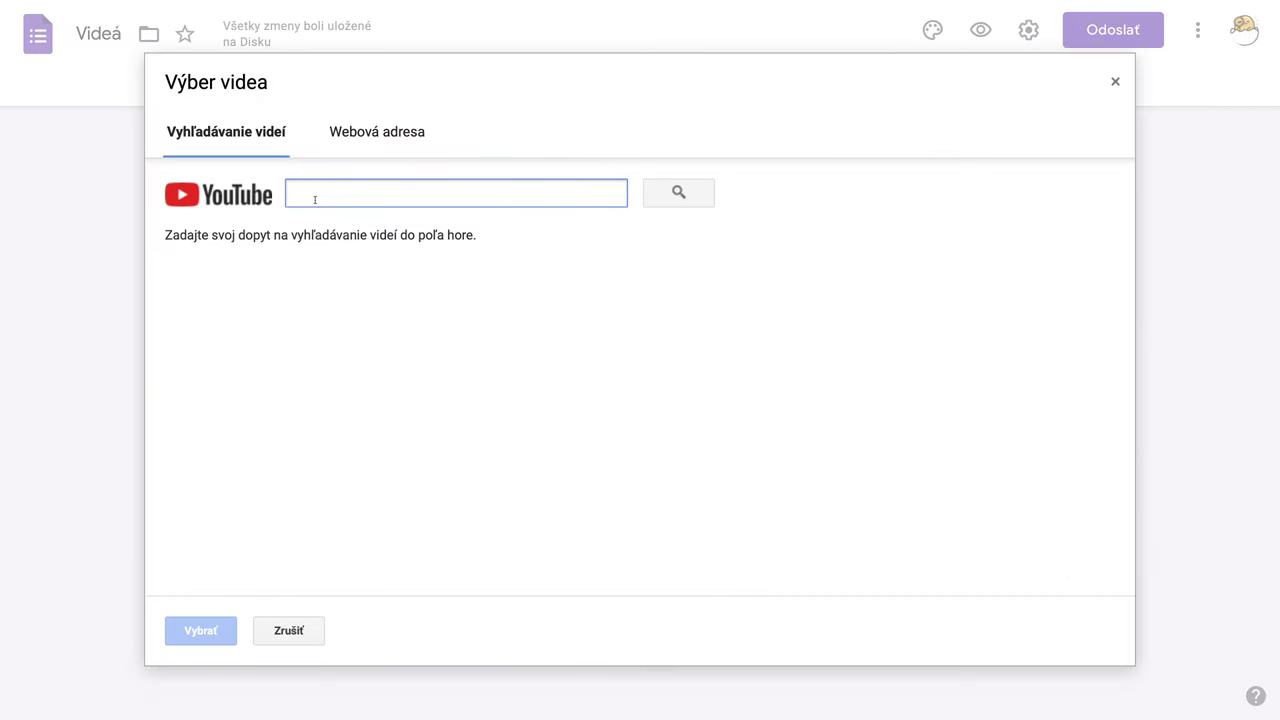
pyautogui.write('Codecomba')
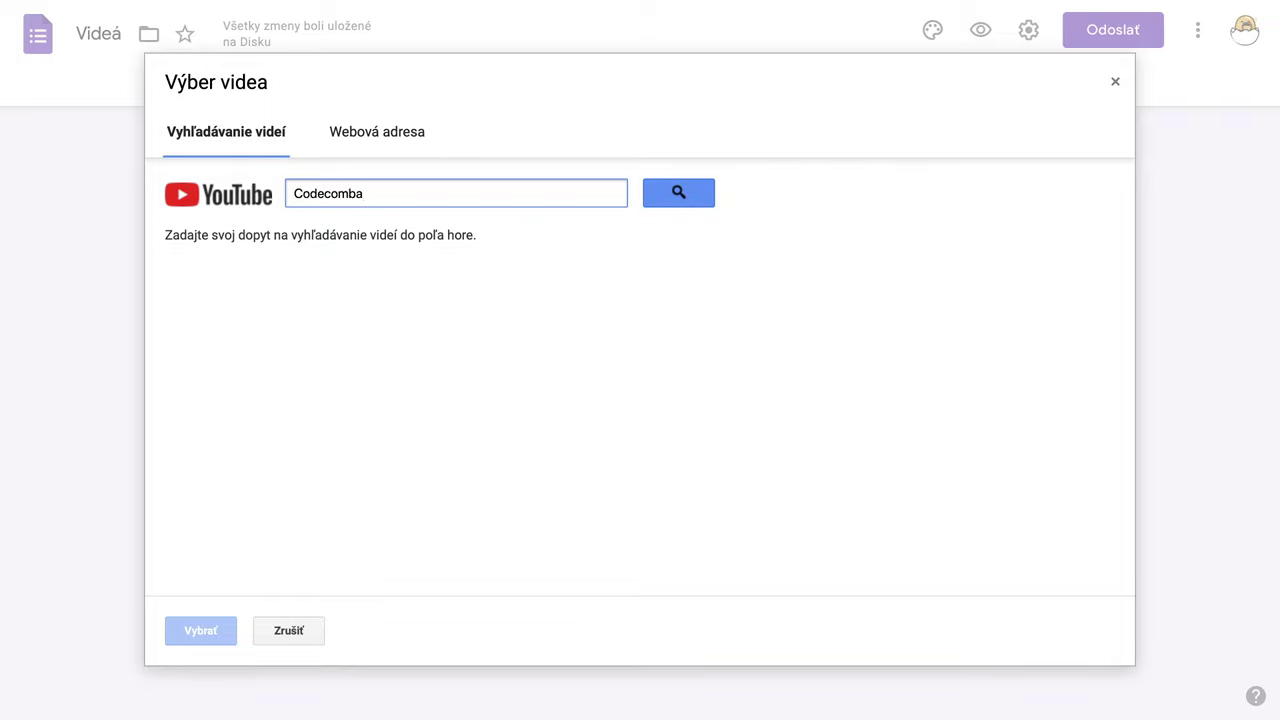
pyautogui.write('t slovensky')
pyautogui.press('Return')
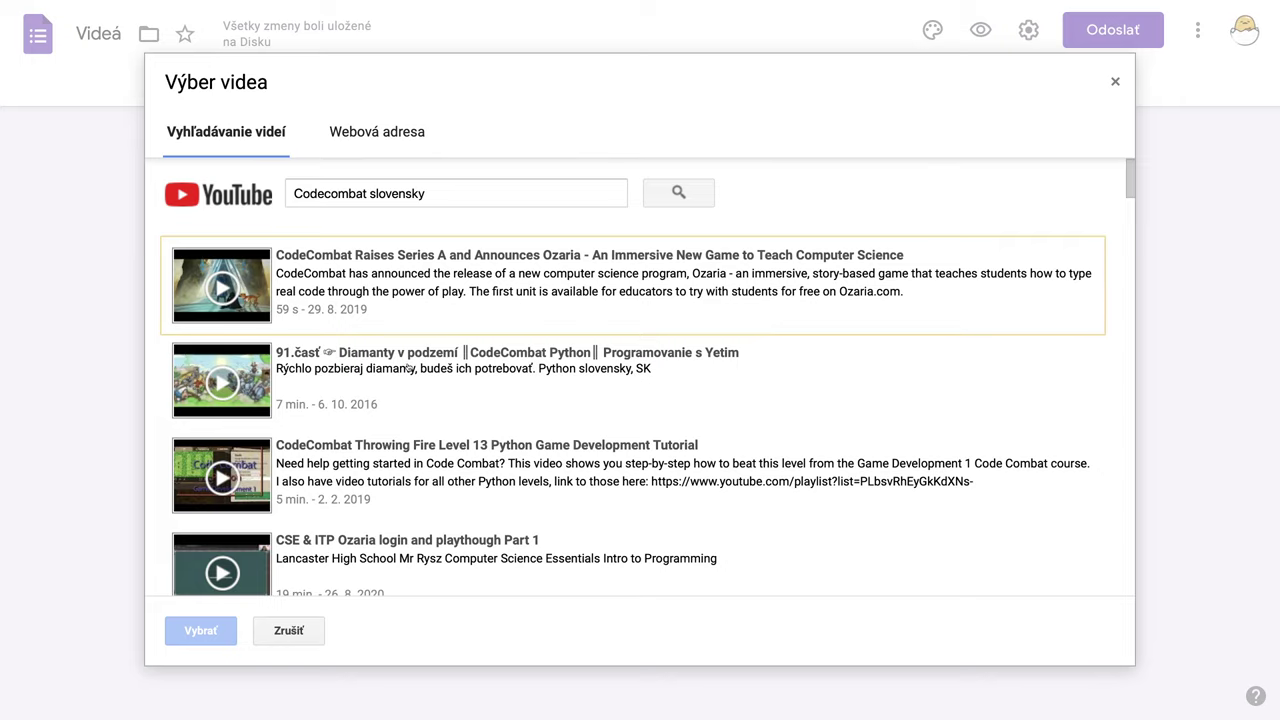
pyautogui.click(260, 420)
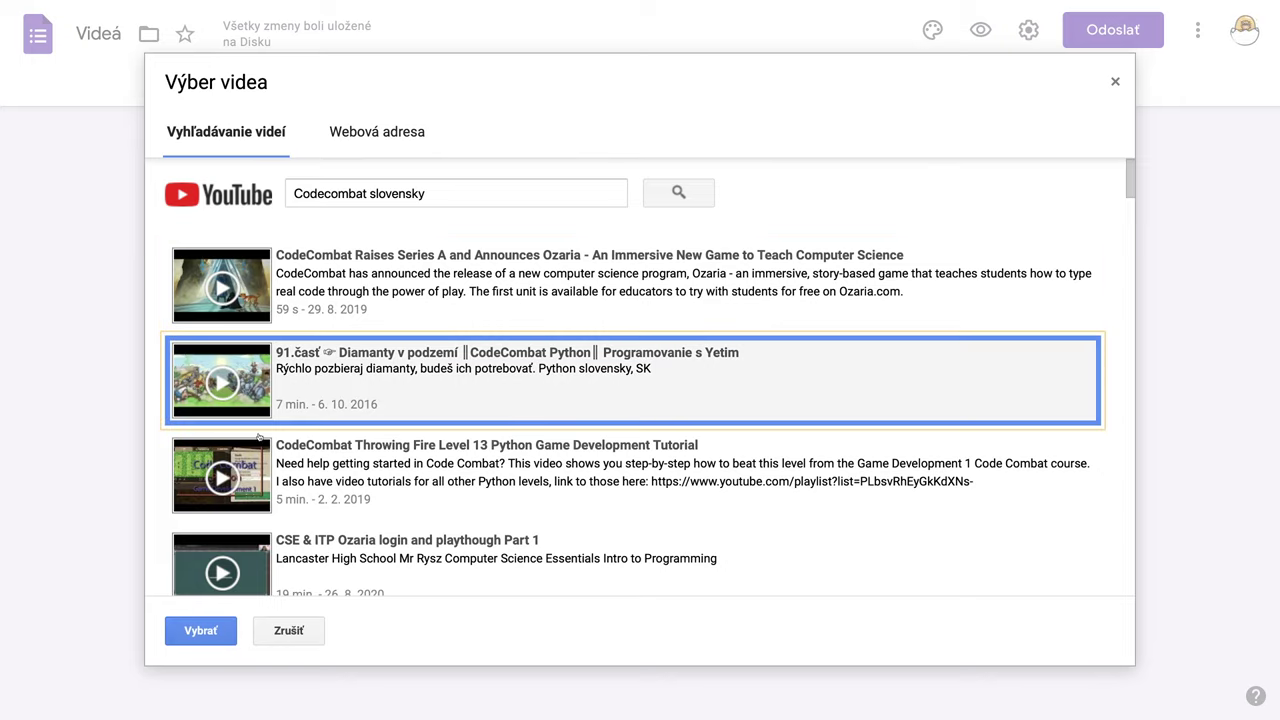
pyautogui.click(200, 631)
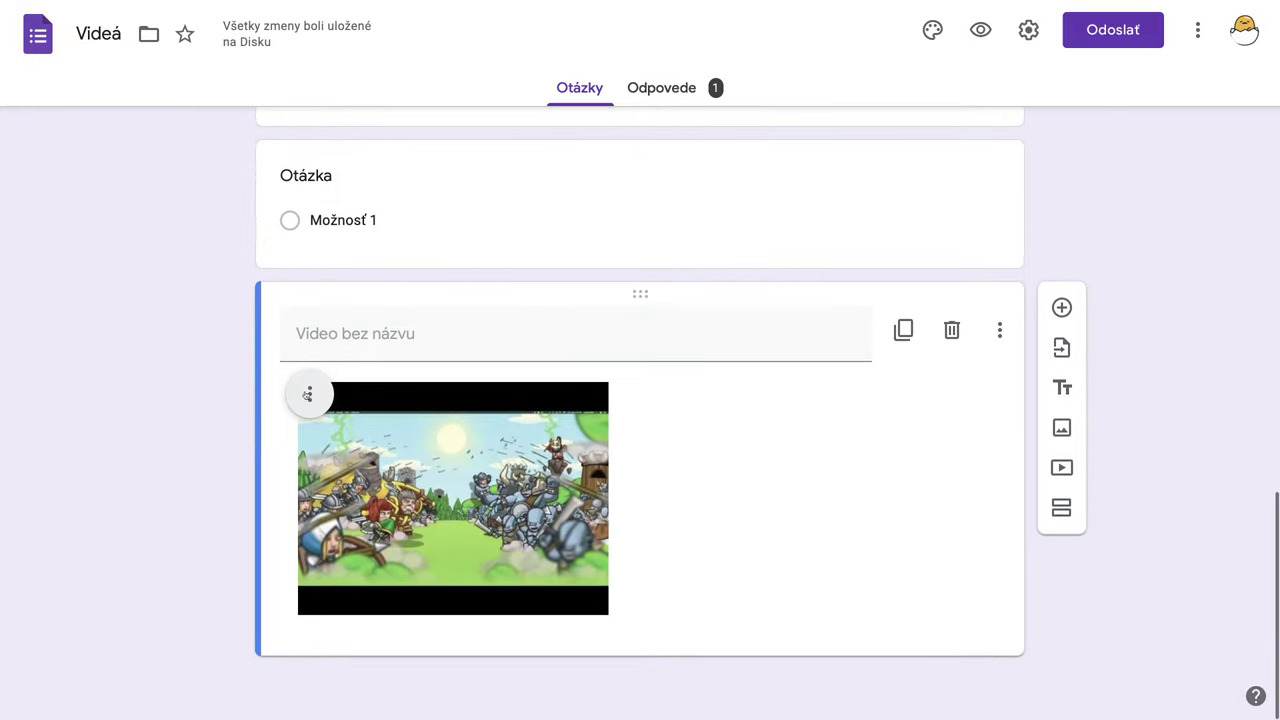
# - Centre the CodeCombat video and title it 'Diamanty v podzemí'
pyautogui.click(308, 394)
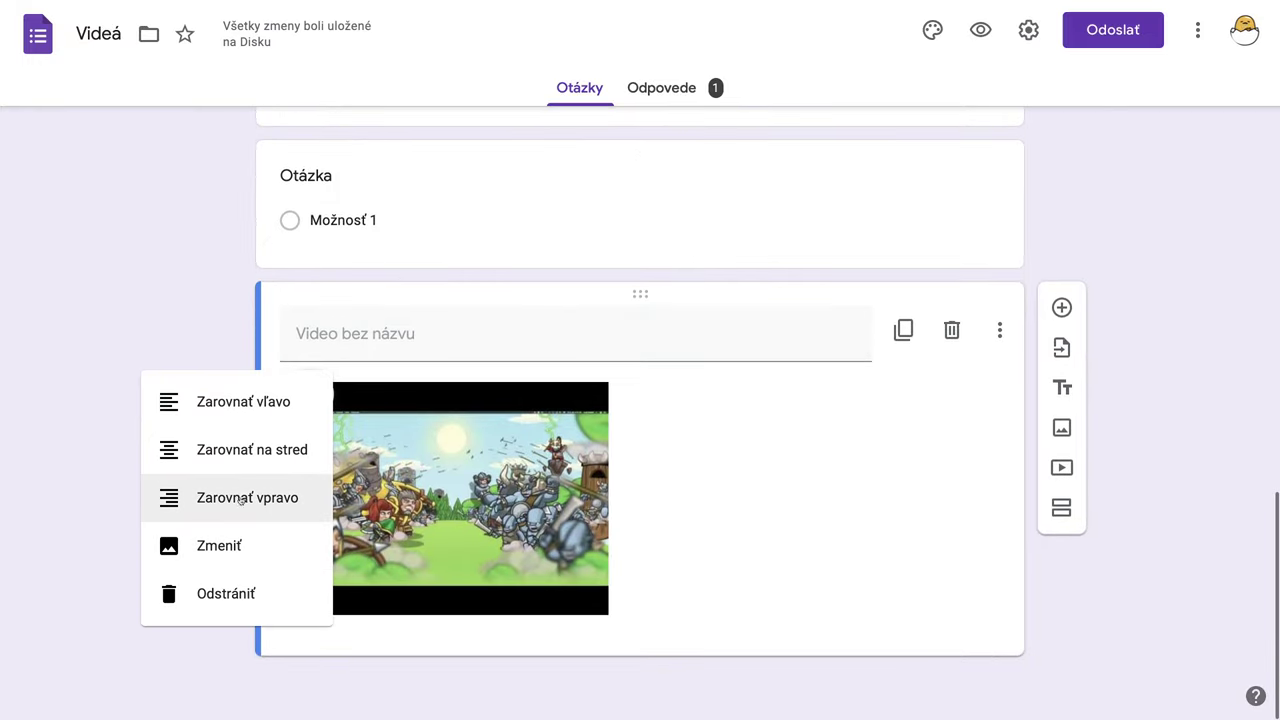
pyautogui.click(252, 460)
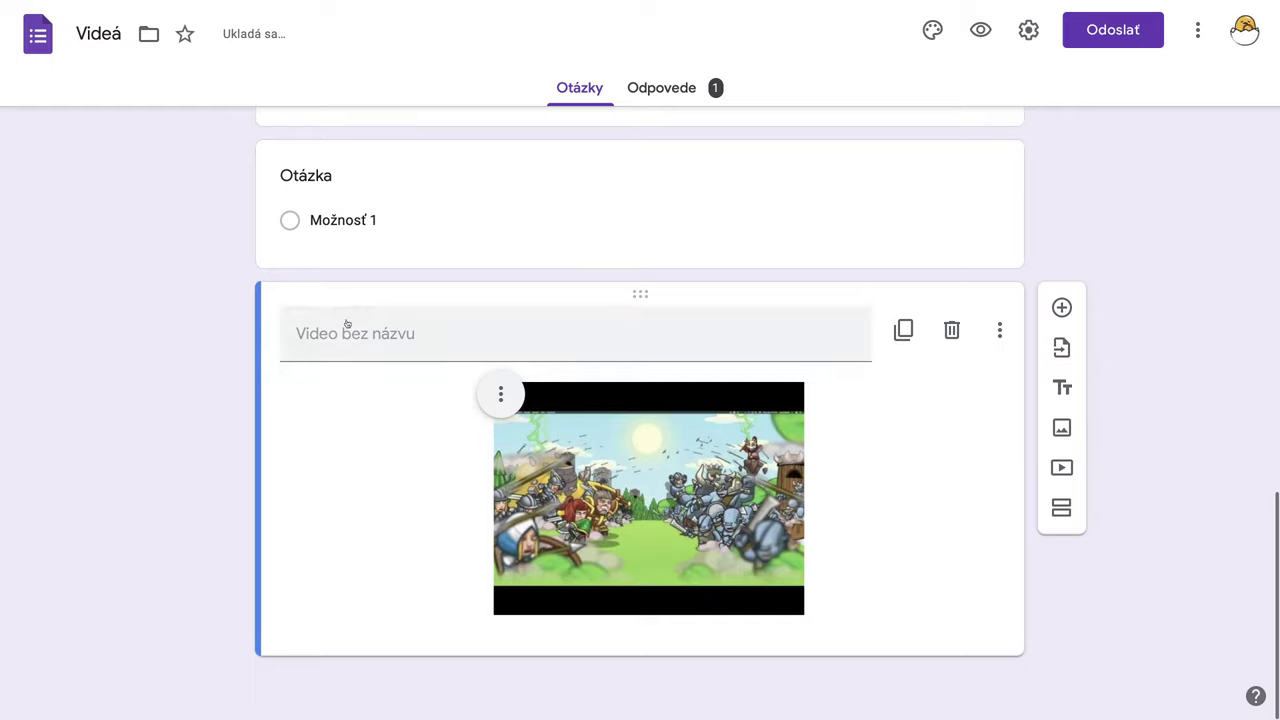
pyautogui.click(339, 350)
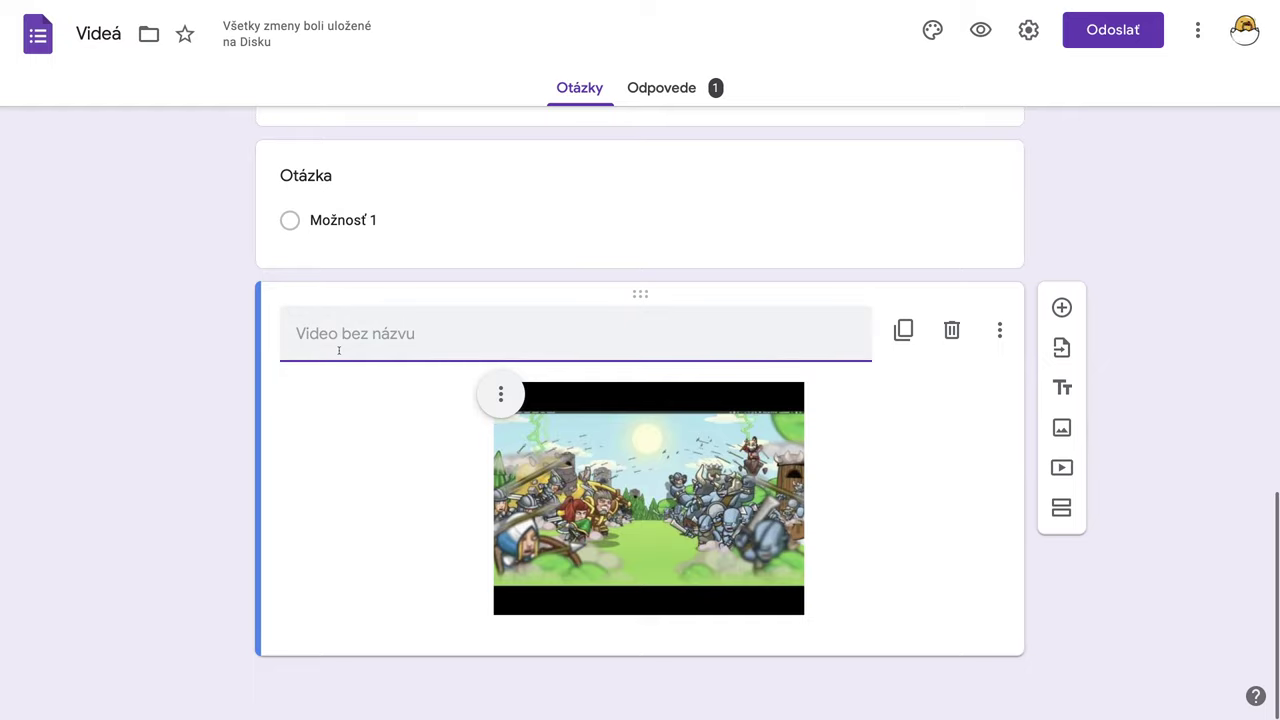
pyautogui.write('D')
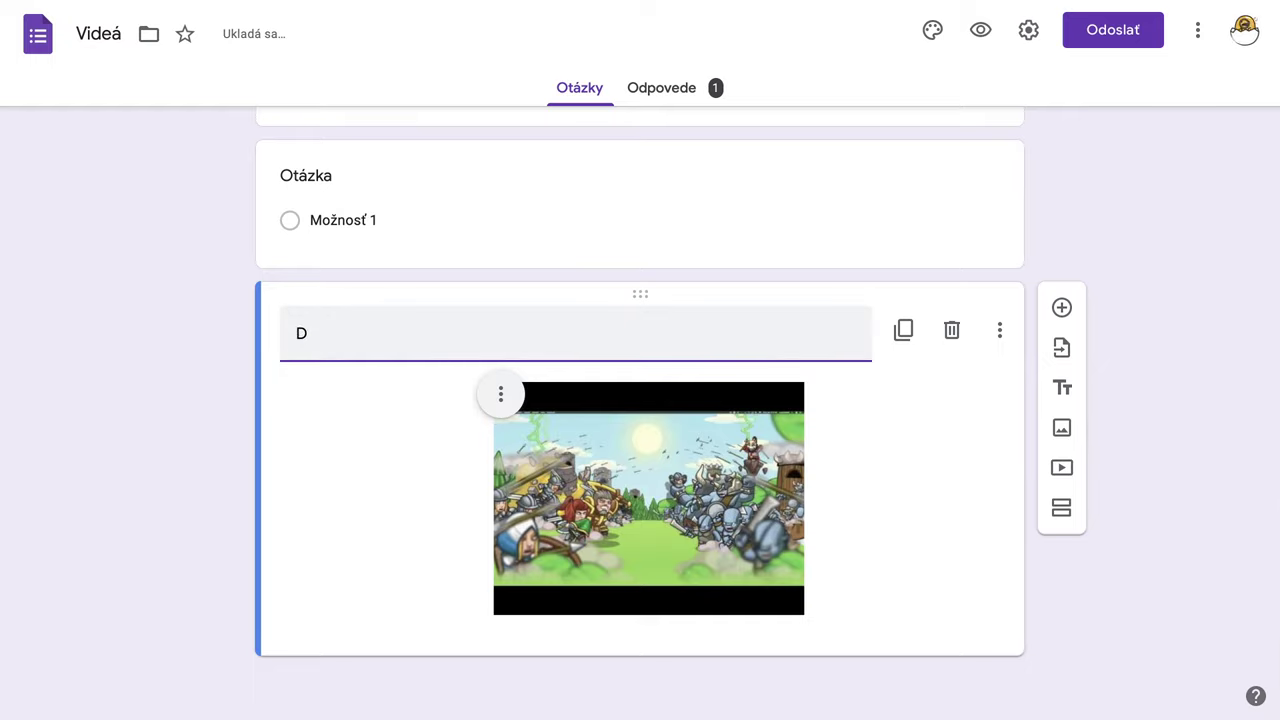
pyautogui.write('iamanty v p')
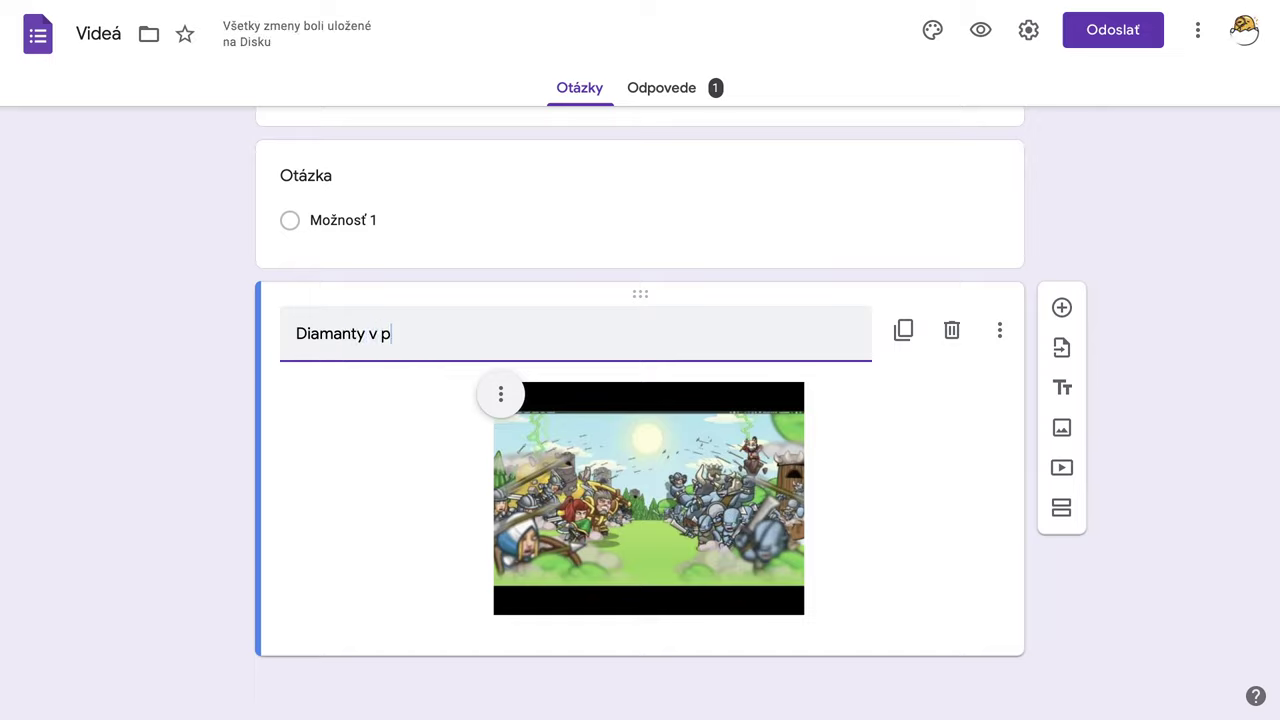
pyautogui.write('odzemí')
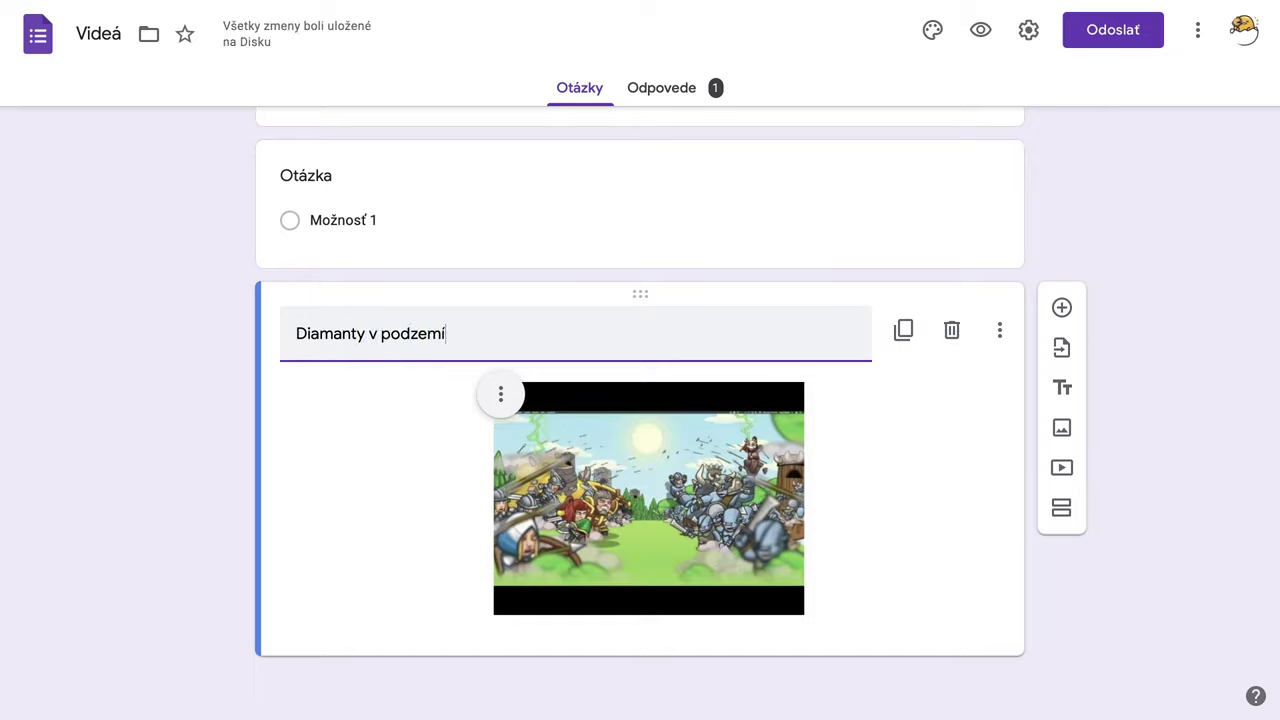
# - Delete the leftover empty question from the programming section
pyautogui.scroll(1, 390, 309)
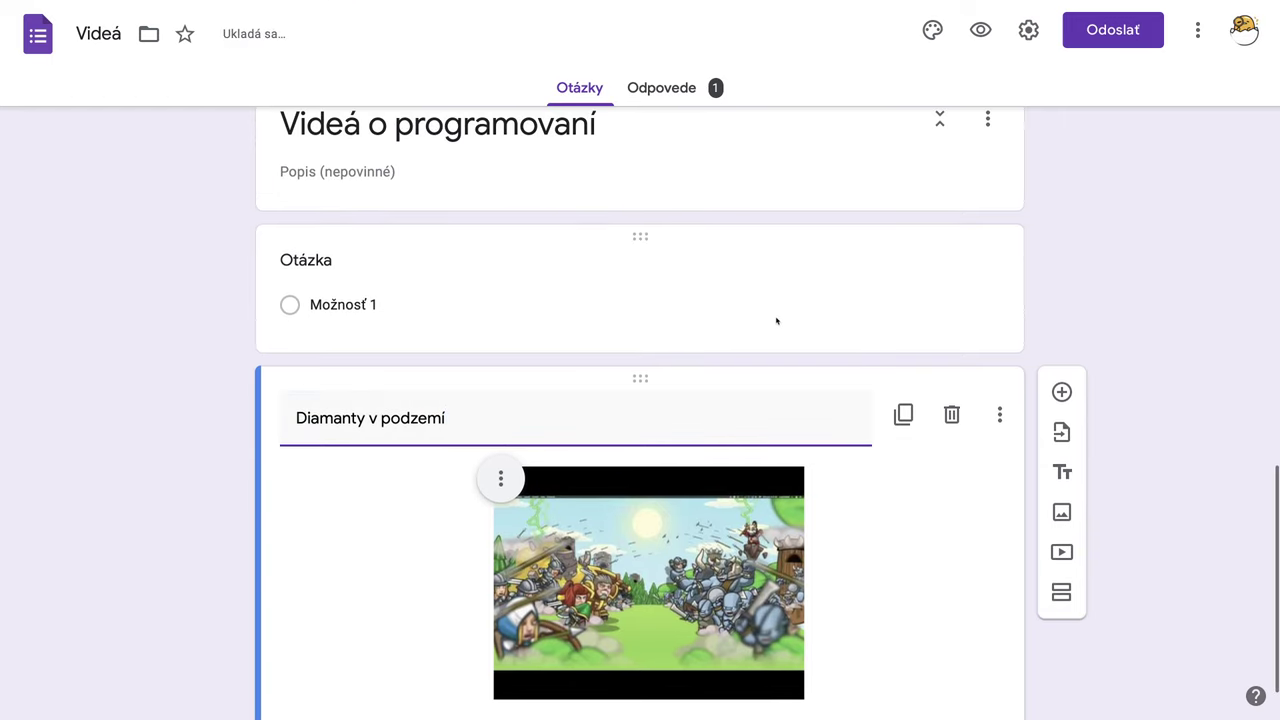
pyautogui.click(774, 323)
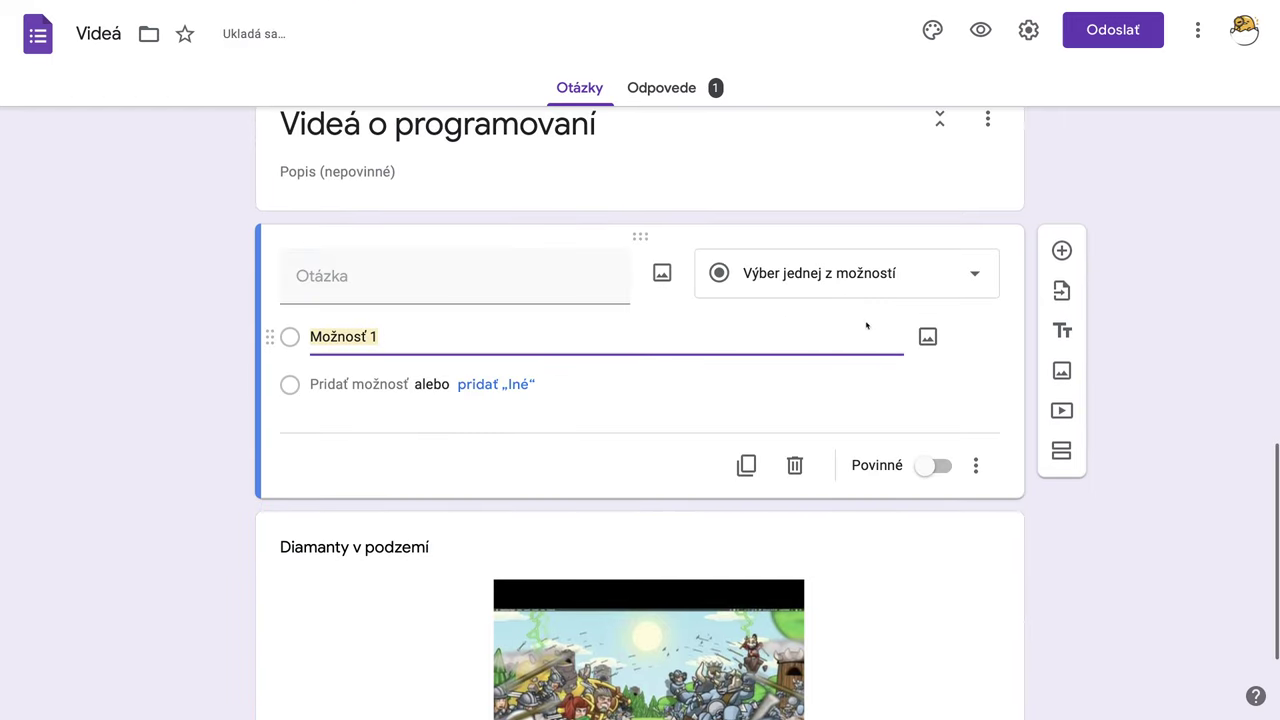
pyautogui.click(795, 468)
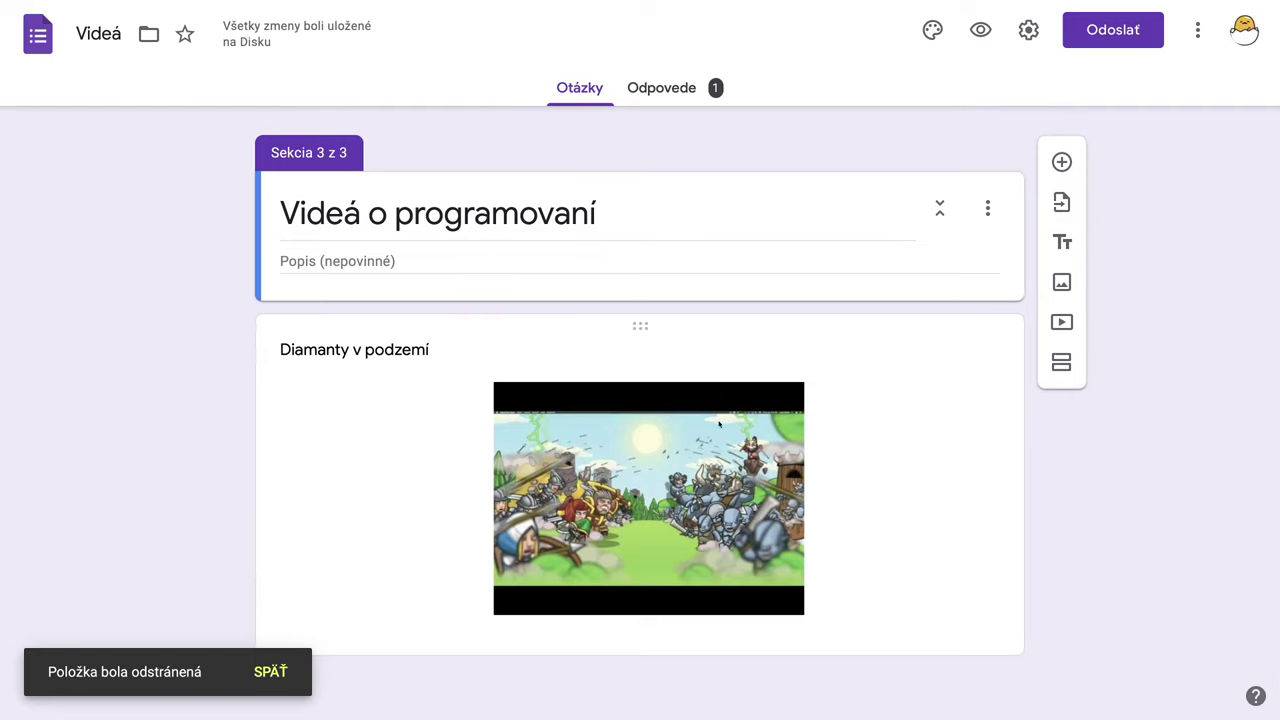
pyautogui.click(747, 355)
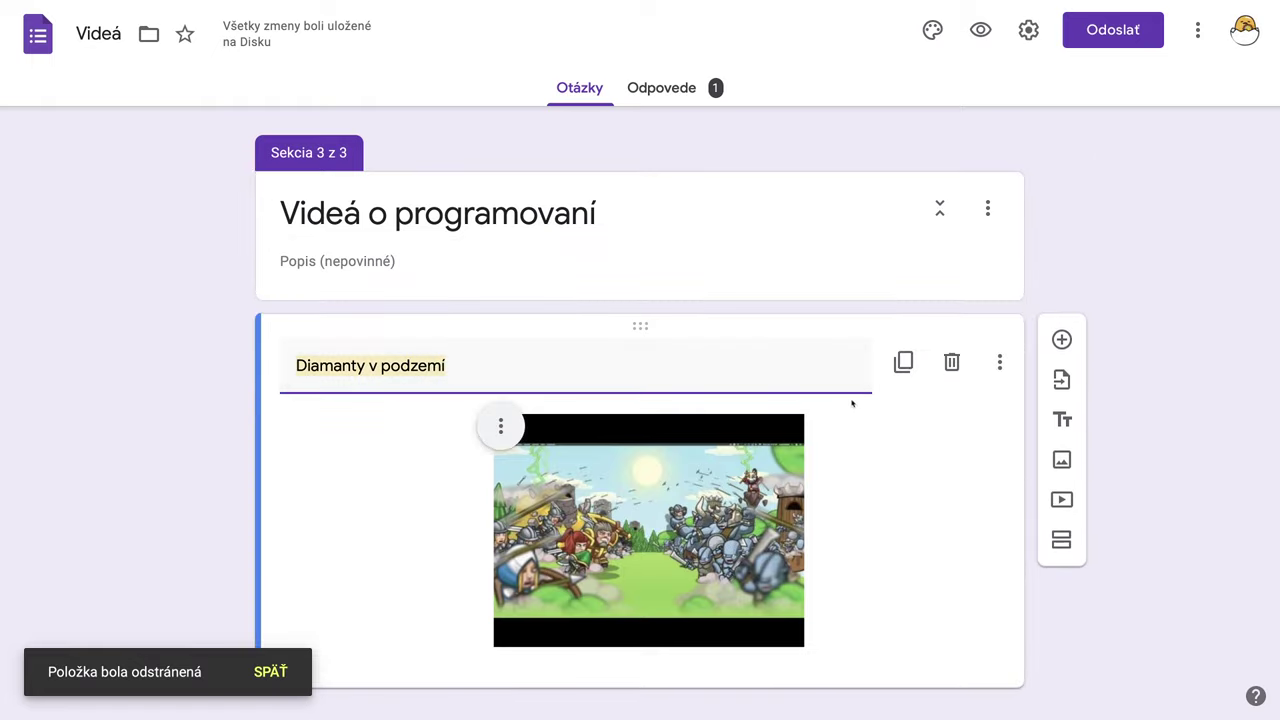
pyautogui.click(780, 253)
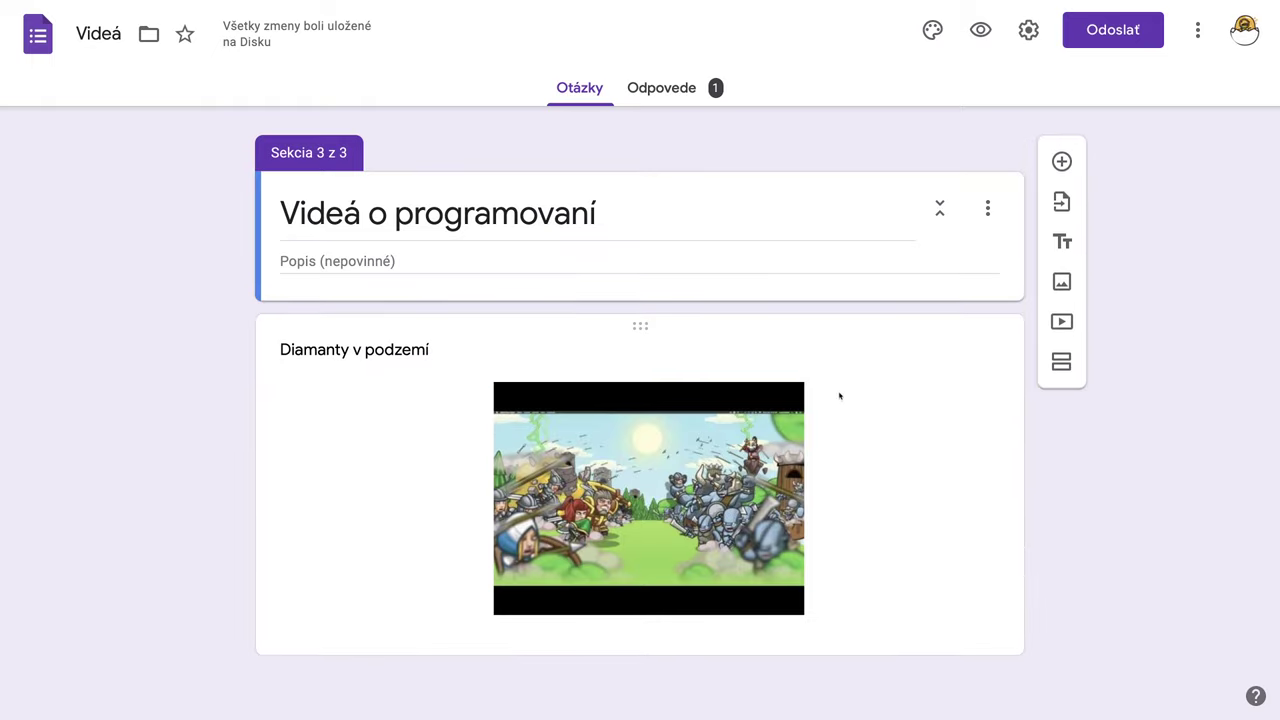
# - Duplicate the Diamanty v podzemí video item
pyautogui.click(689, 366)
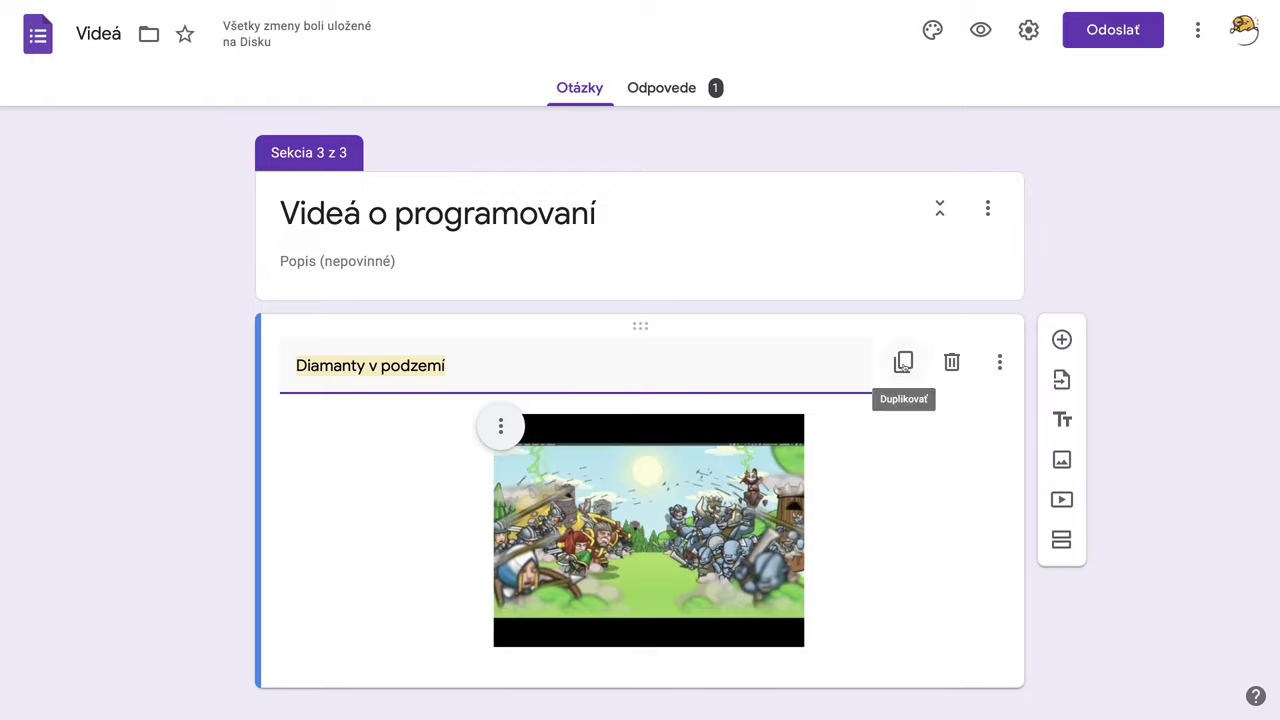
pyautogui.click(1000, 364)
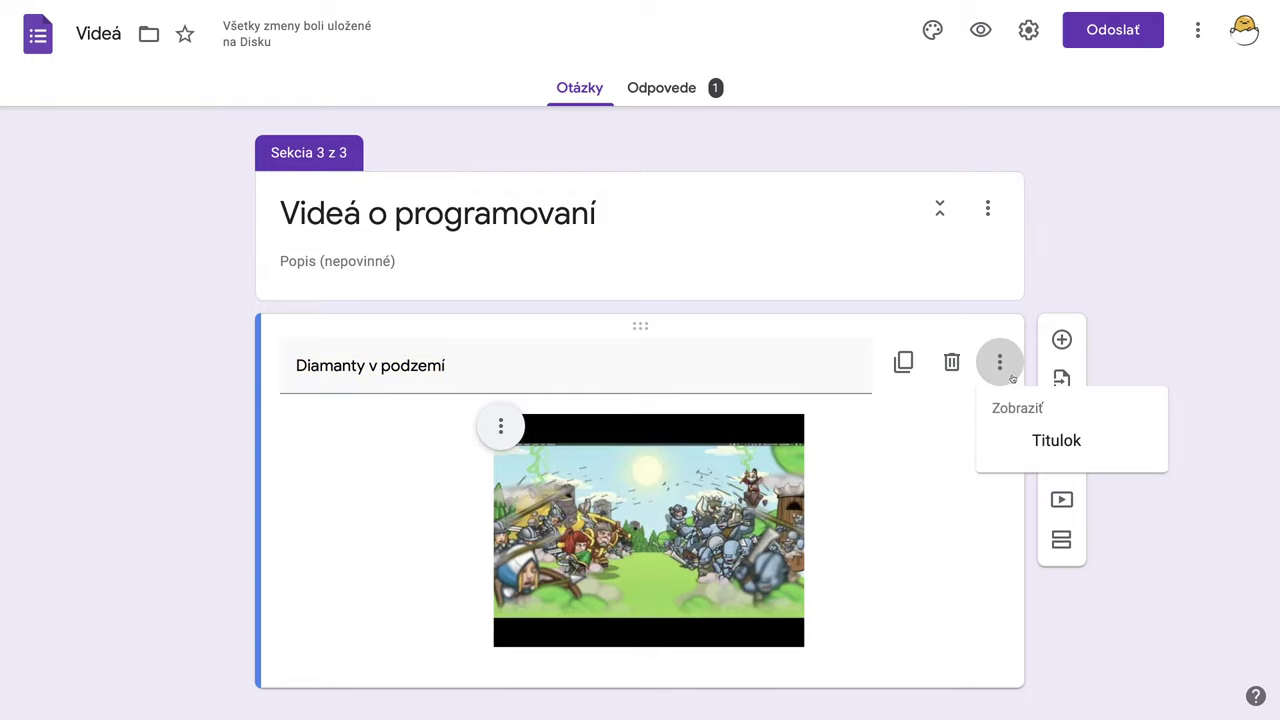
pyautogui.click(903, 365)
pyautogui.scroll(-1, 903, 366)
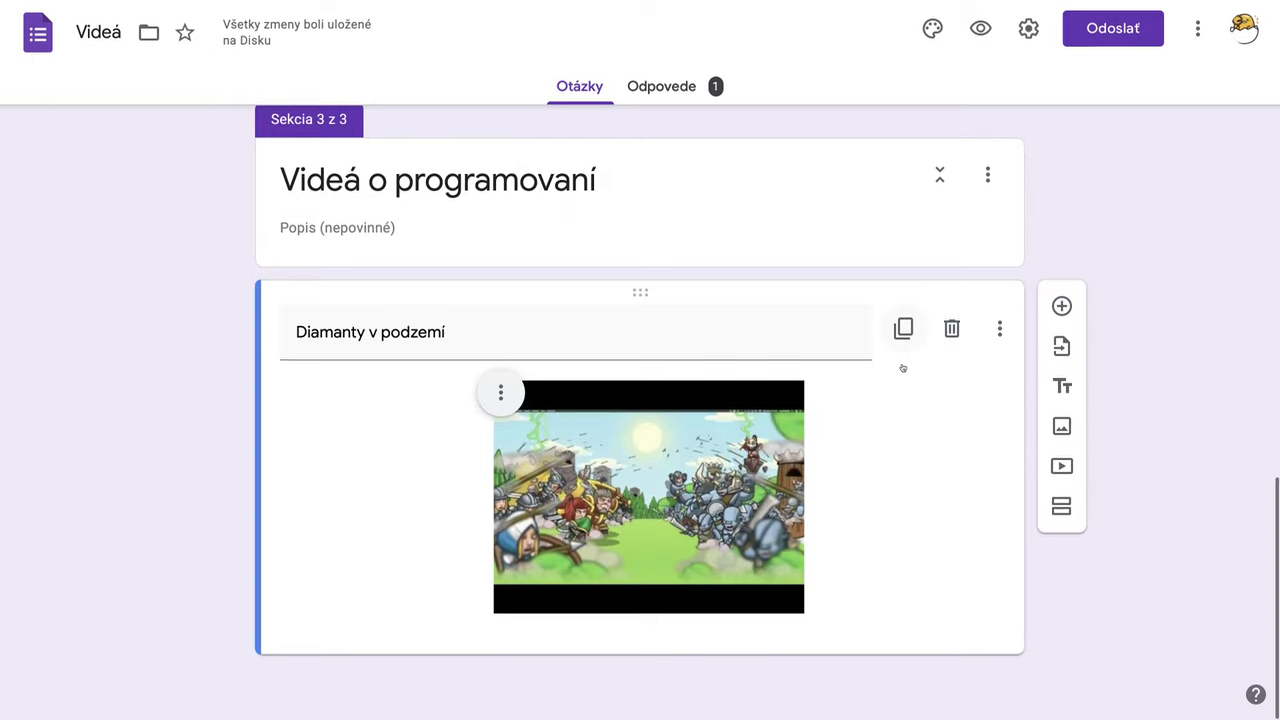
pyautogui.scroll(1, 905, 362)
pyautogui.scroll(-1, 903, 362)
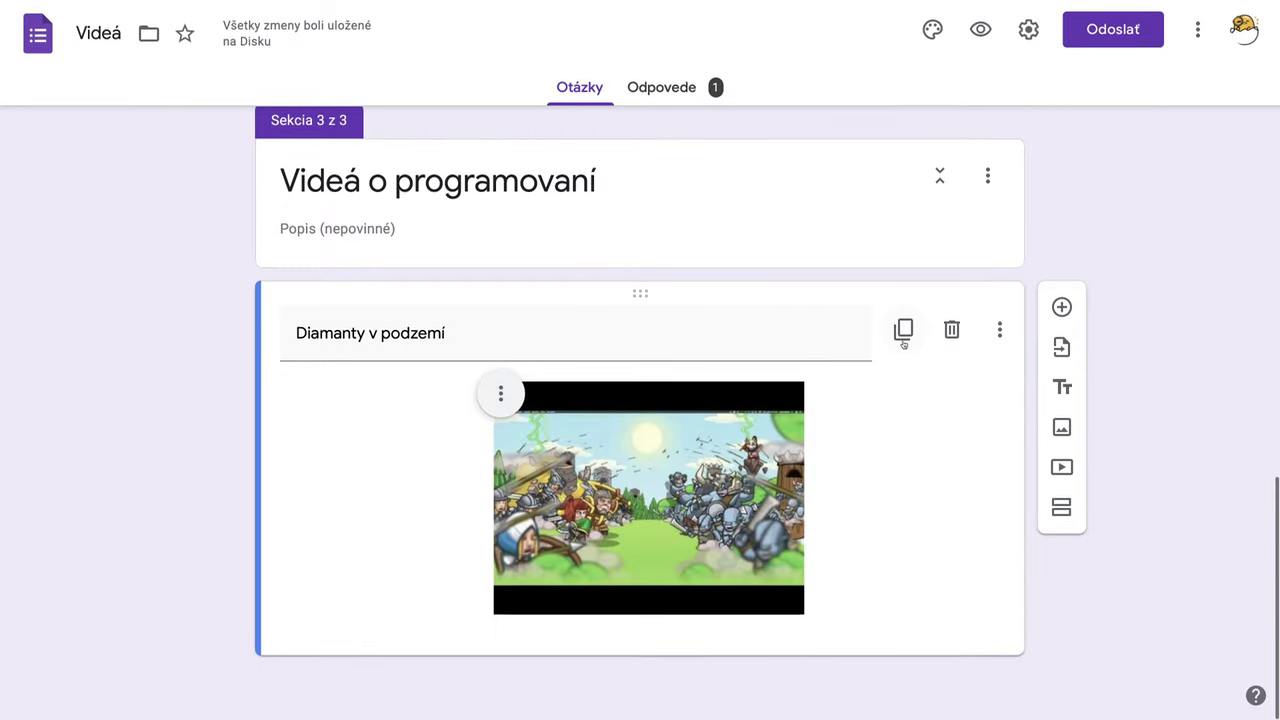
pyautogui.click(903, 330)
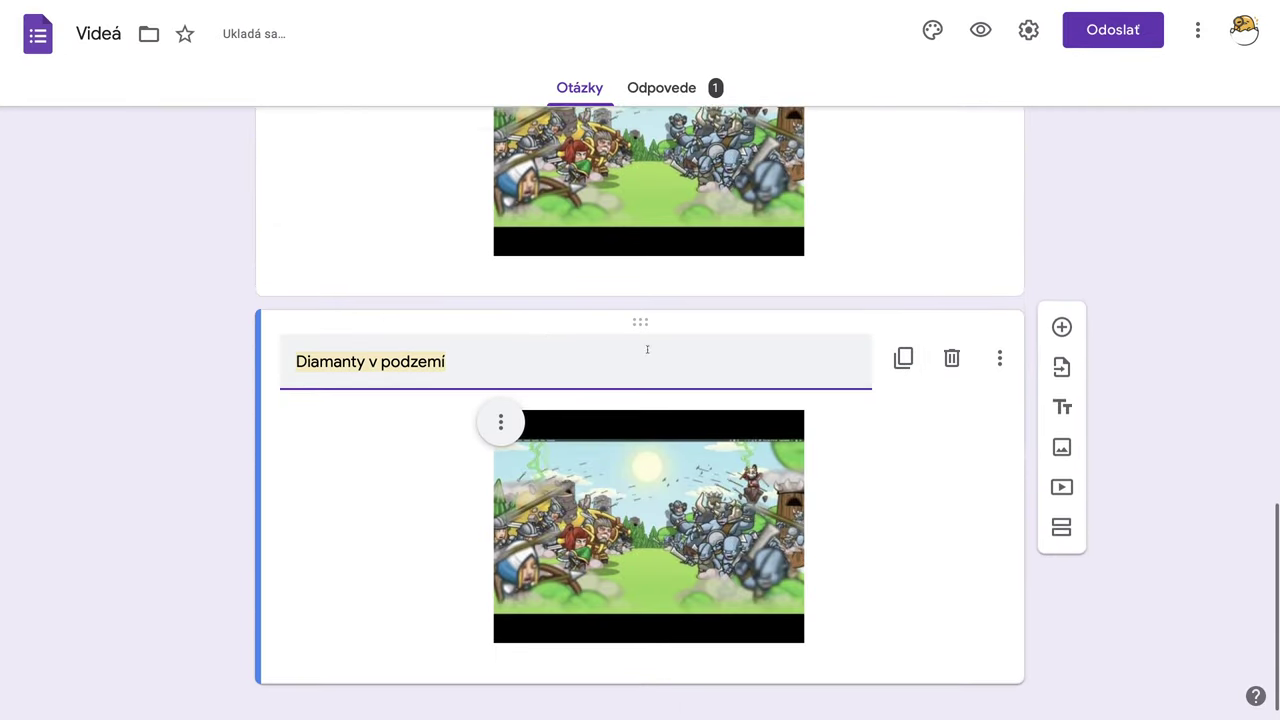
pyautogui.scroll(5, 660, 366)
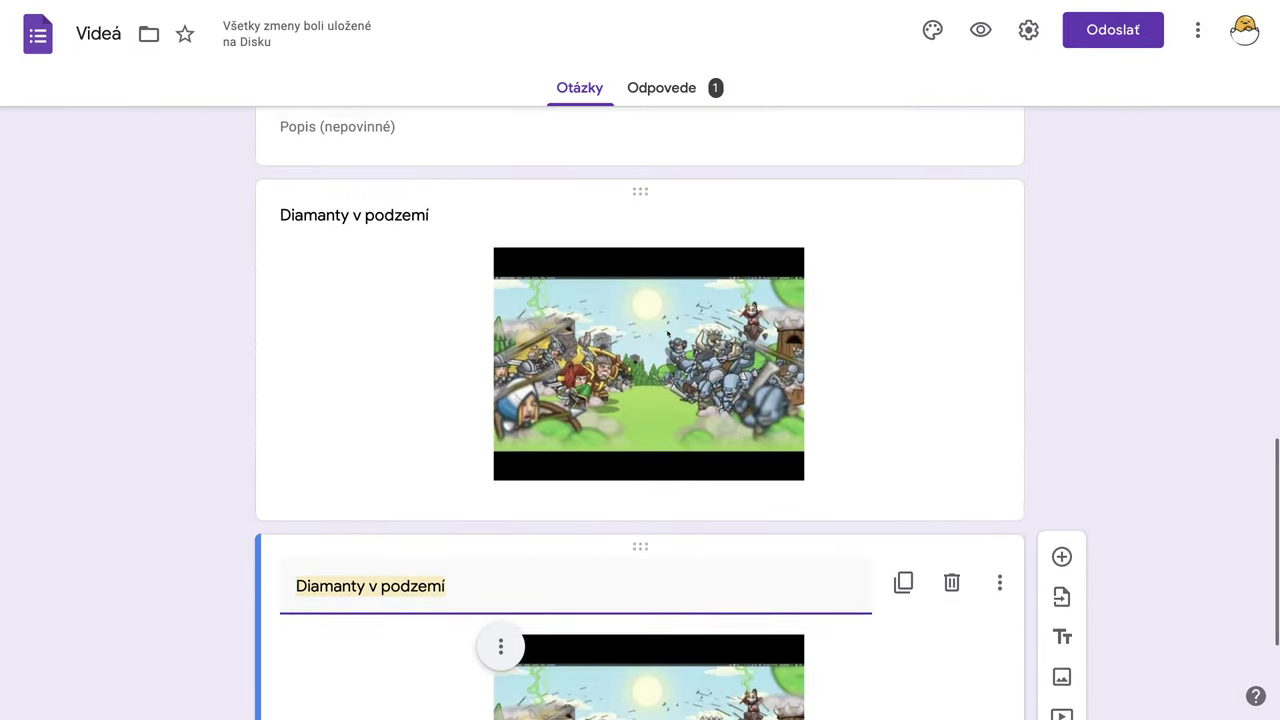
pyautogui.scroll(-4, 695, 560)
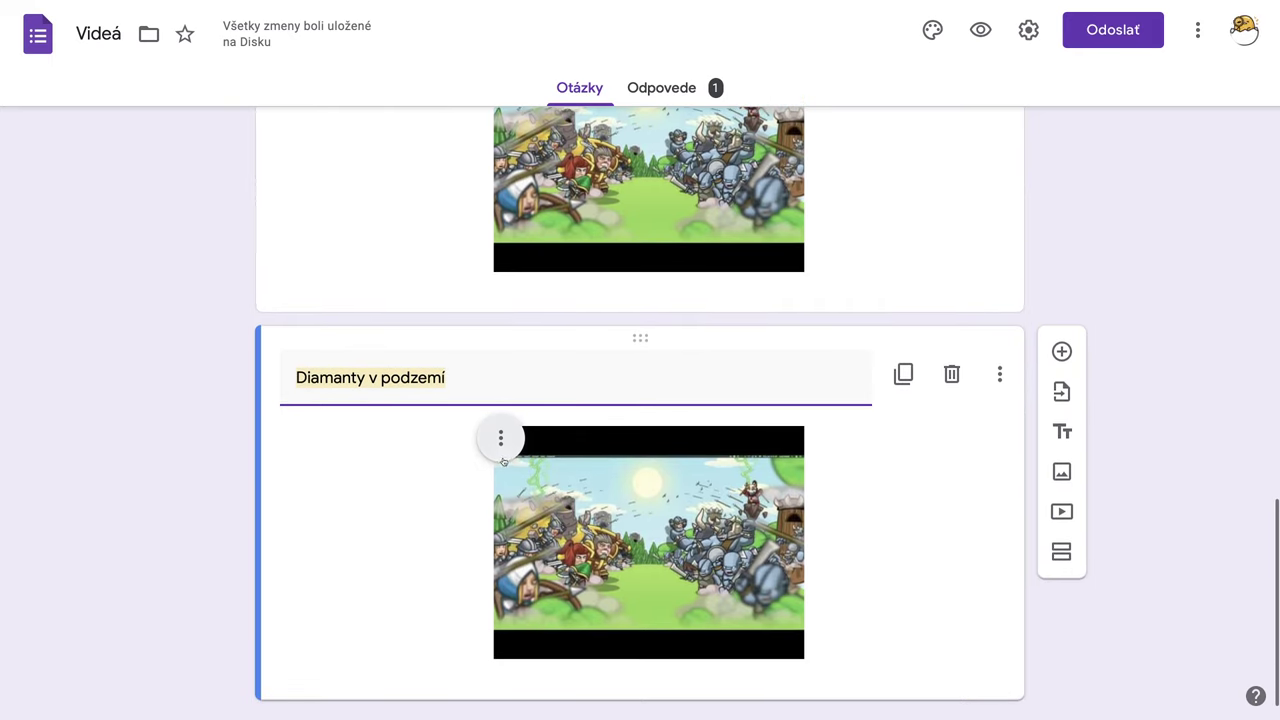
# - Replace the copy's video with '1357 Ozaria - Acodus' from a YouTube search for 'Ozaria slovensky'
pyautogui.click(502, 445)
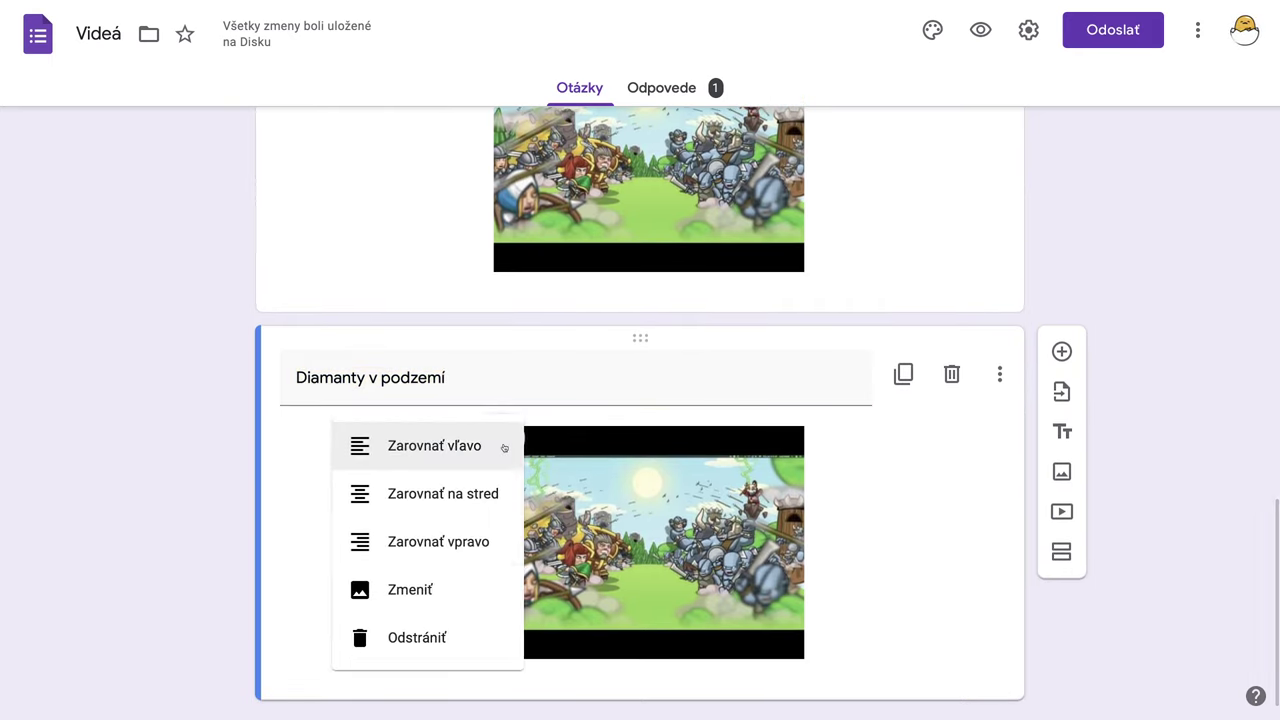
pyautogui.click(416, 592)
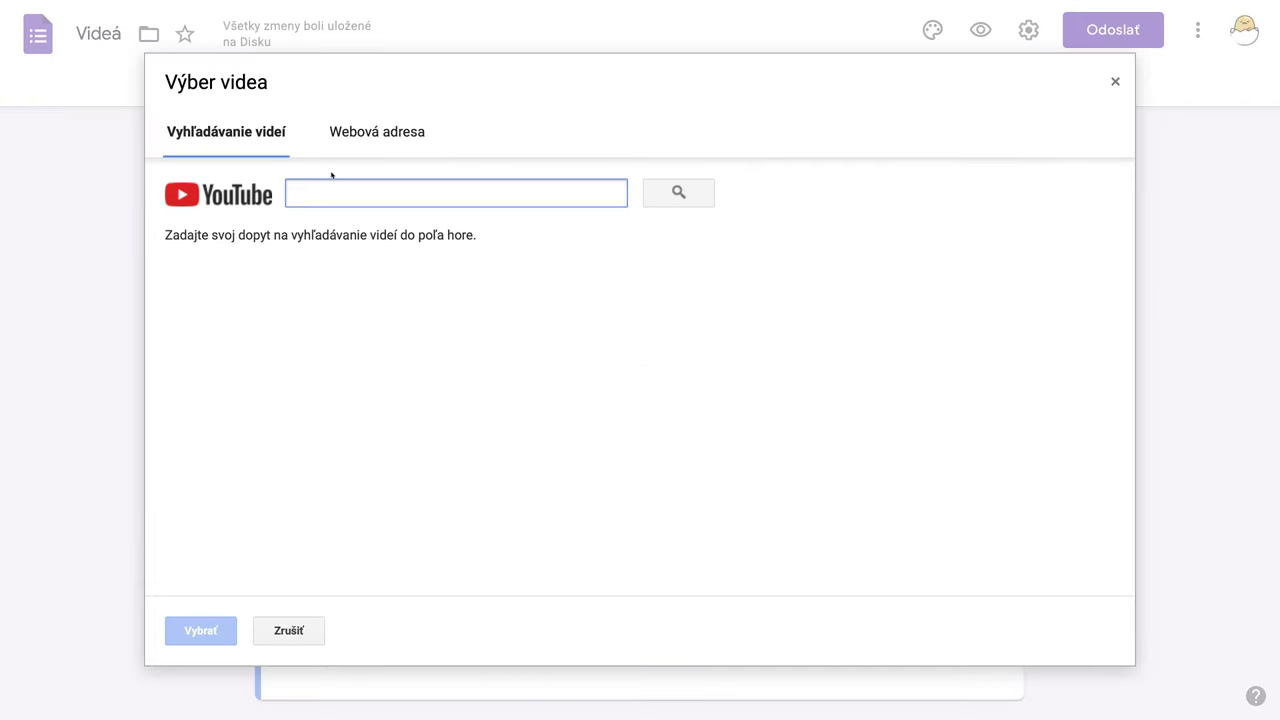
pyautogui.write('Oza')
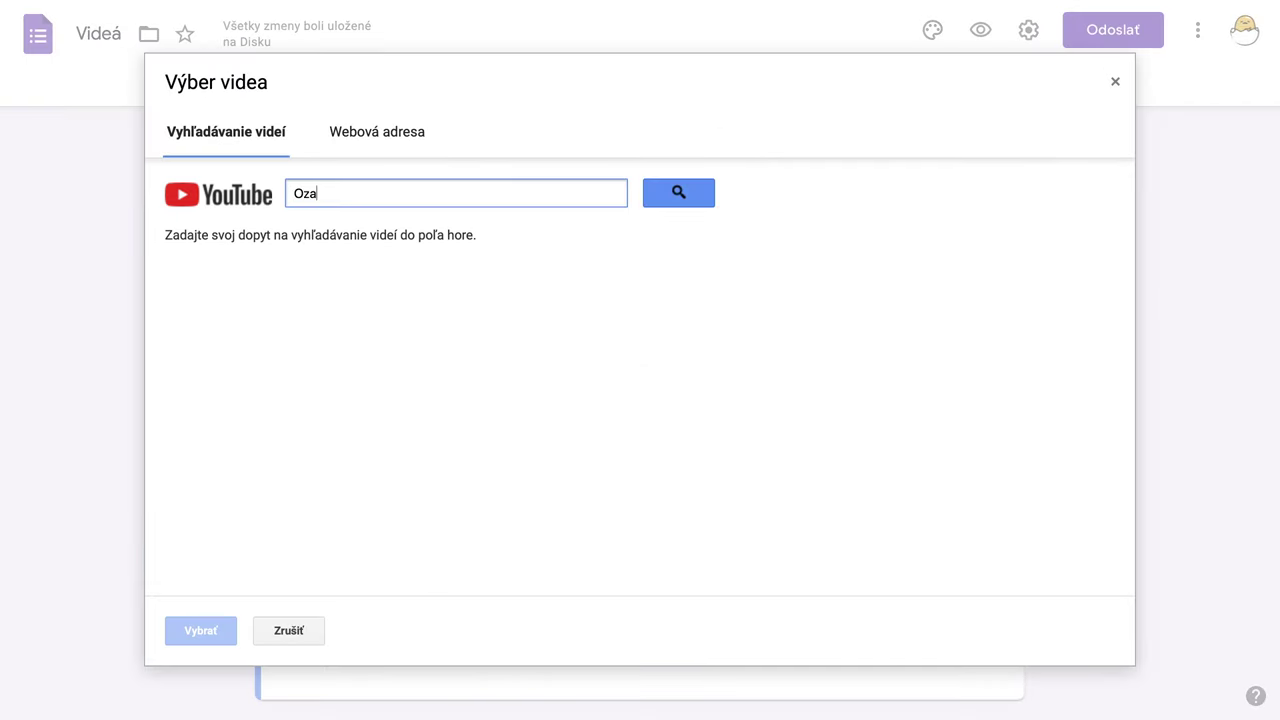
pyautogui.write('ria slovensky')
pyautogui.press('Return')
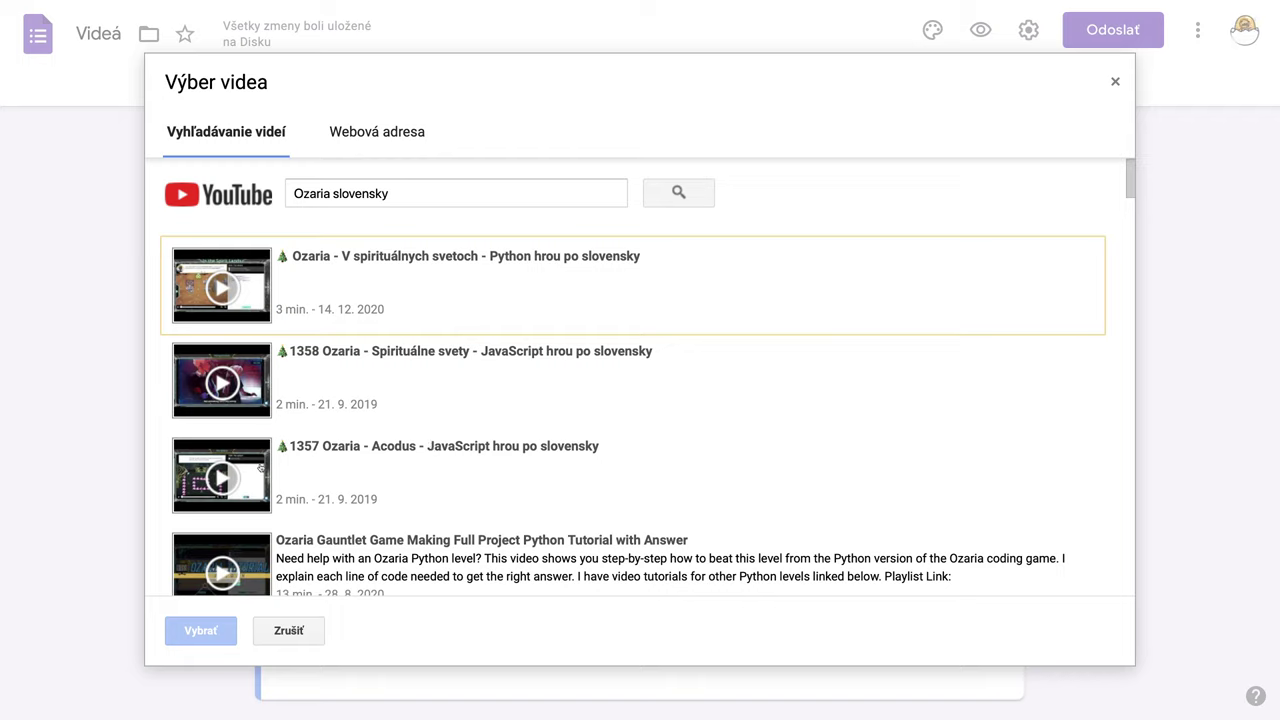
pyautogui.click(251, 468)
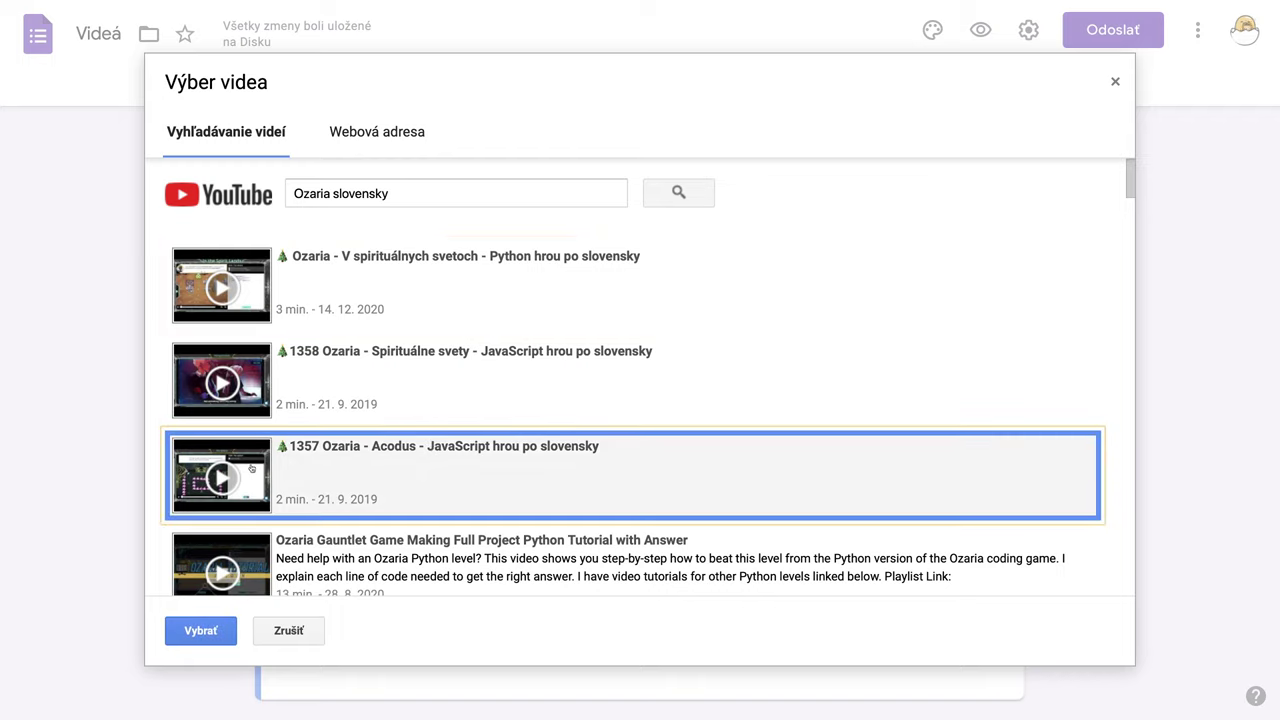
pyautogui.click(201, 630)
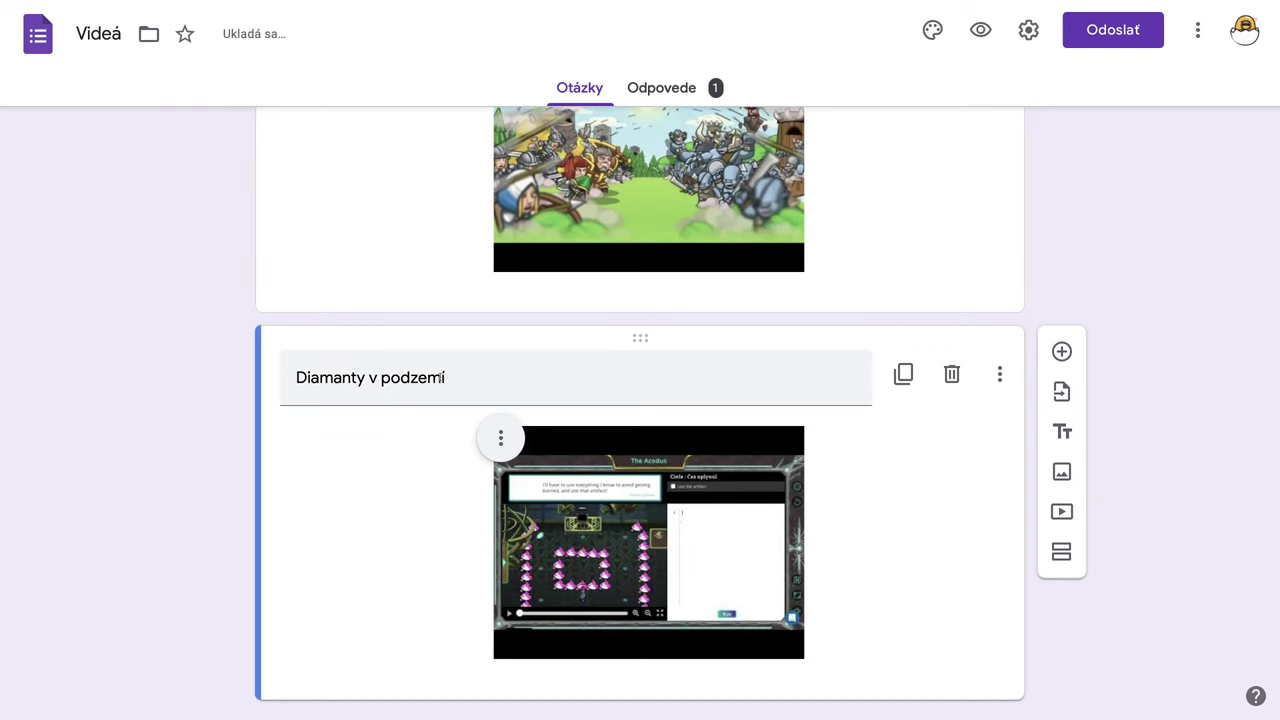
# - Retitle the copied video item from 'Diamanty v podzemí' to 'Acodus'
pyautogui.moveTo(446, 377); pyautogui.dragTo(291, 377)
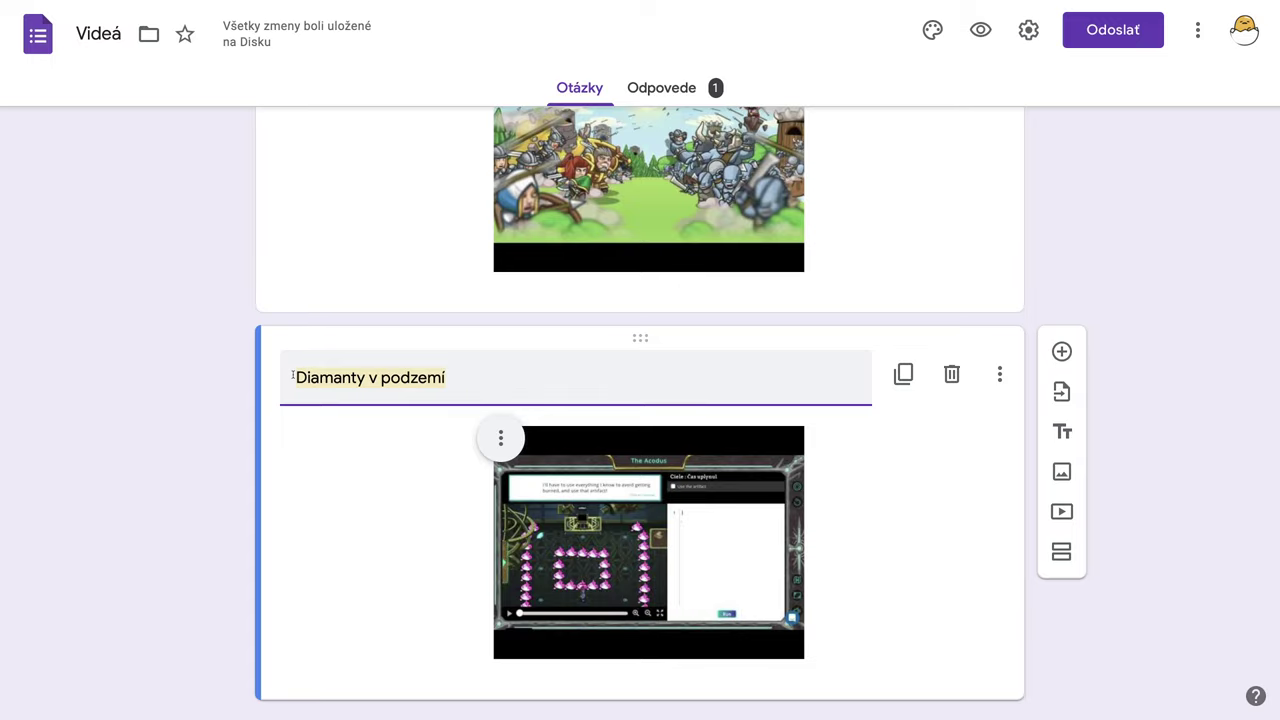
pyautogui.write('Acodus')
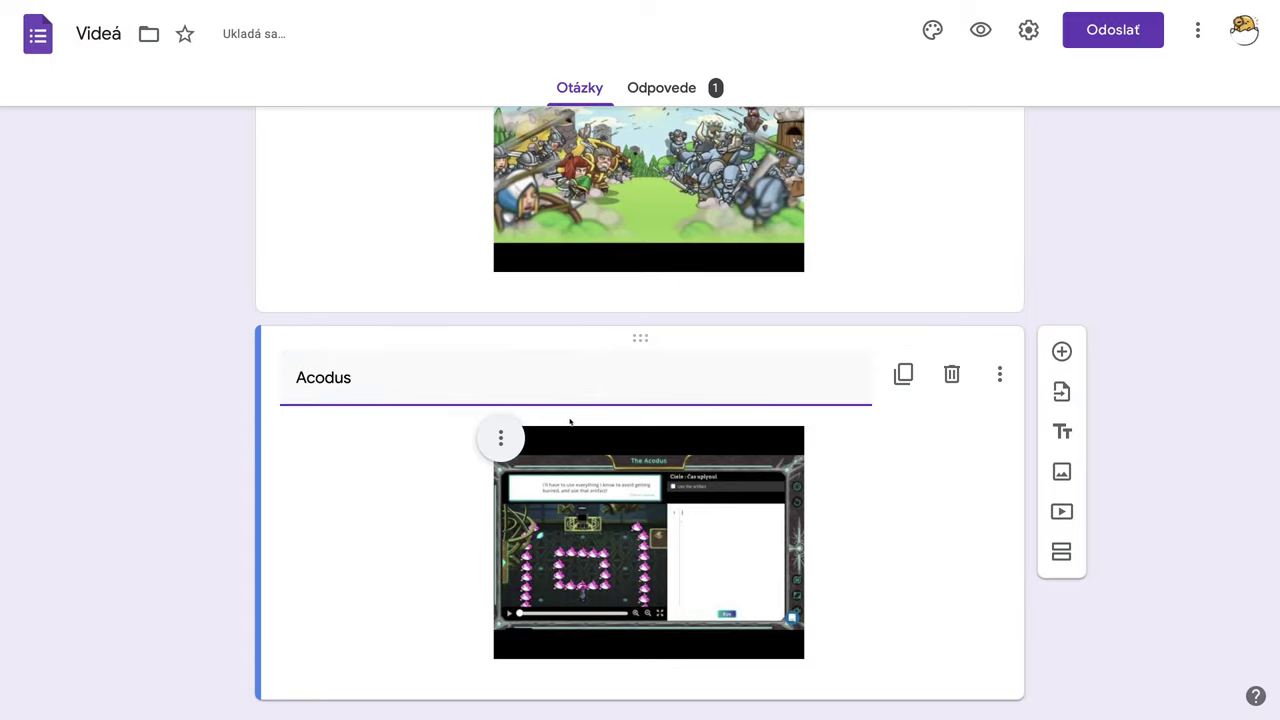
pyautogui.scroll(3, 571, 423)
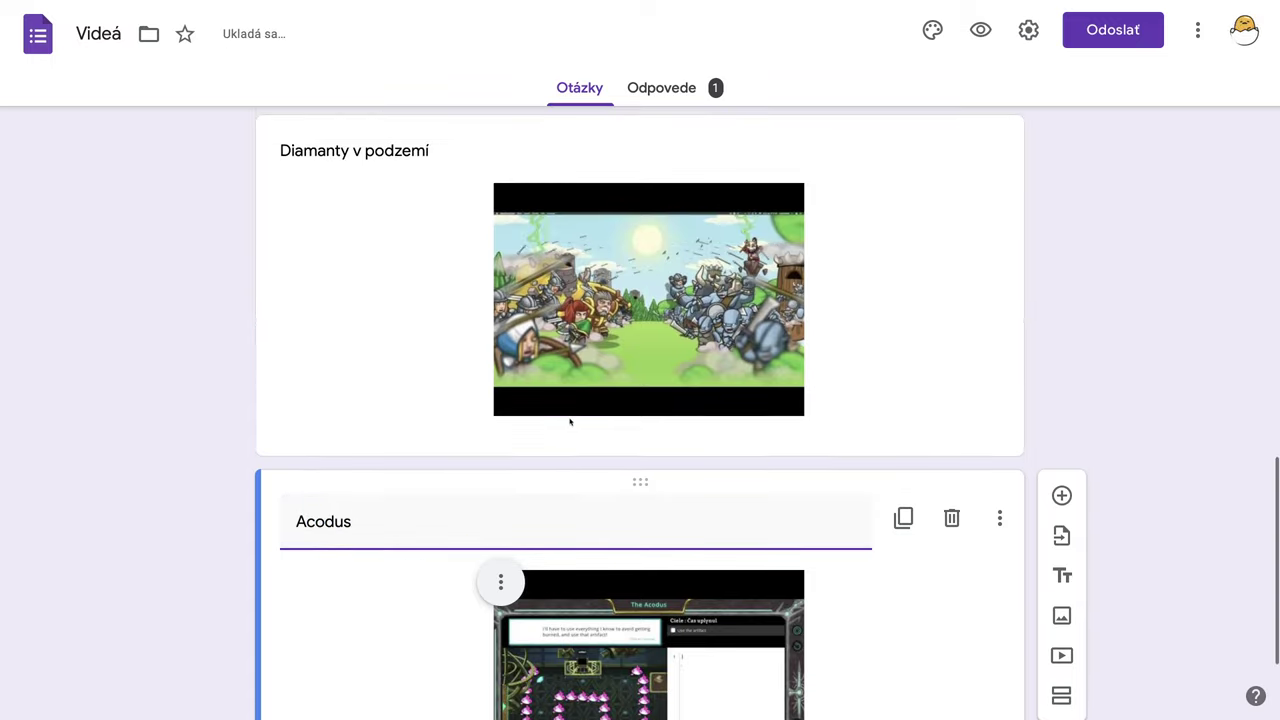
pyautogui.scroll(5, 571, 423)
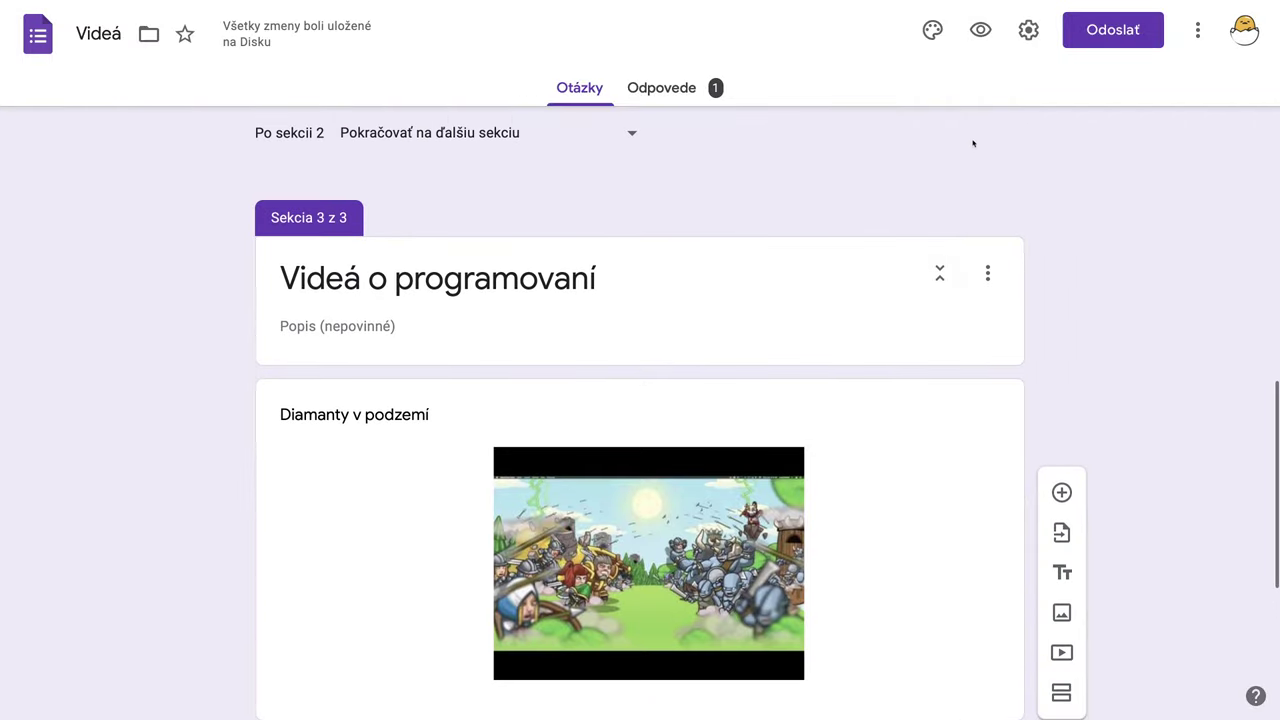
# - Preview the form and enter the respondent's name in the name question
pyautogui.click(980, 30)
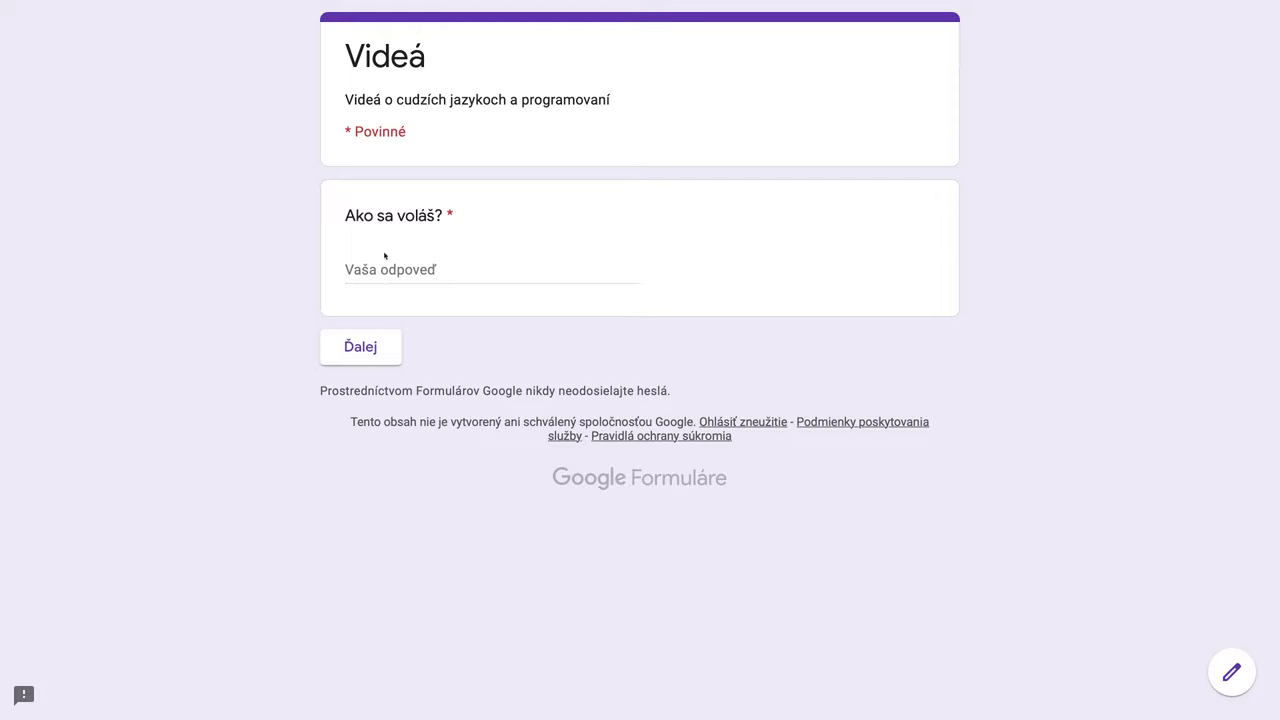
pyautogui.click(362, 271)
pyautogui.write('Jerguš Pecháč')
# - Move through the Turkish and programming video sections and submit the response
pyautogui.click(360, 346)
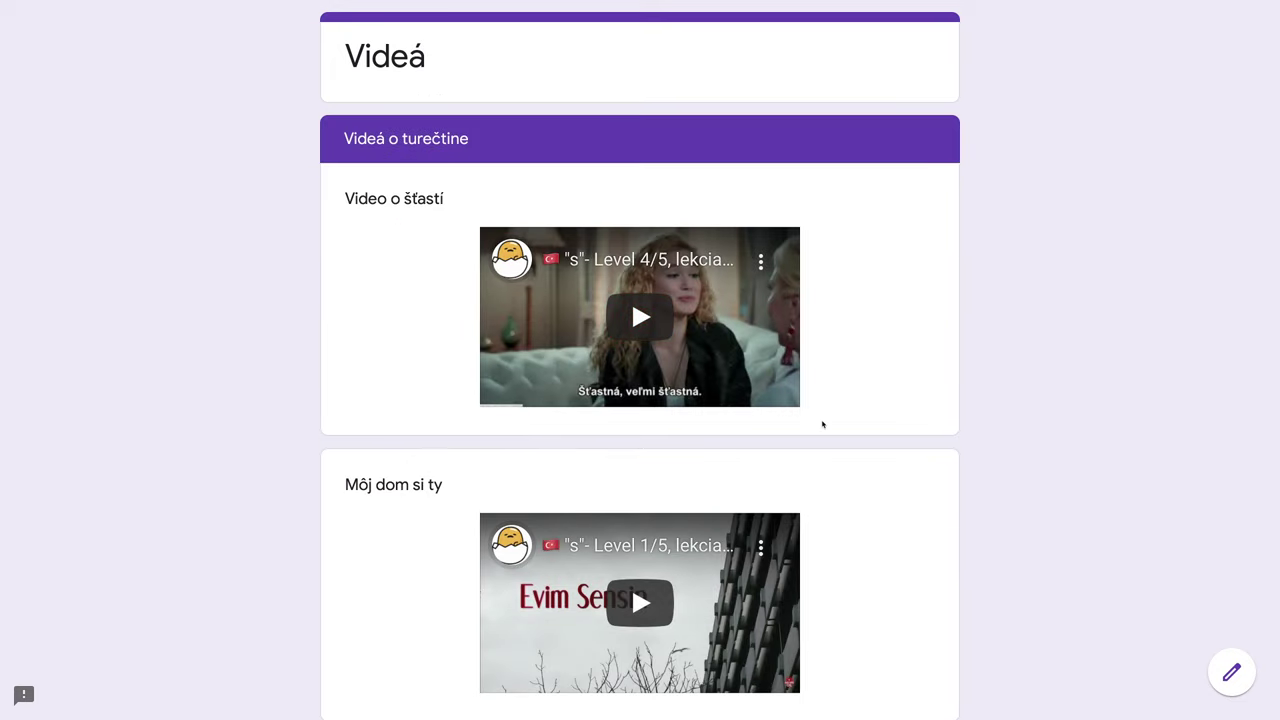
pyautogui.scroll(-1, 860, 440)
pyautogui.scroll(-2, 894, 460)
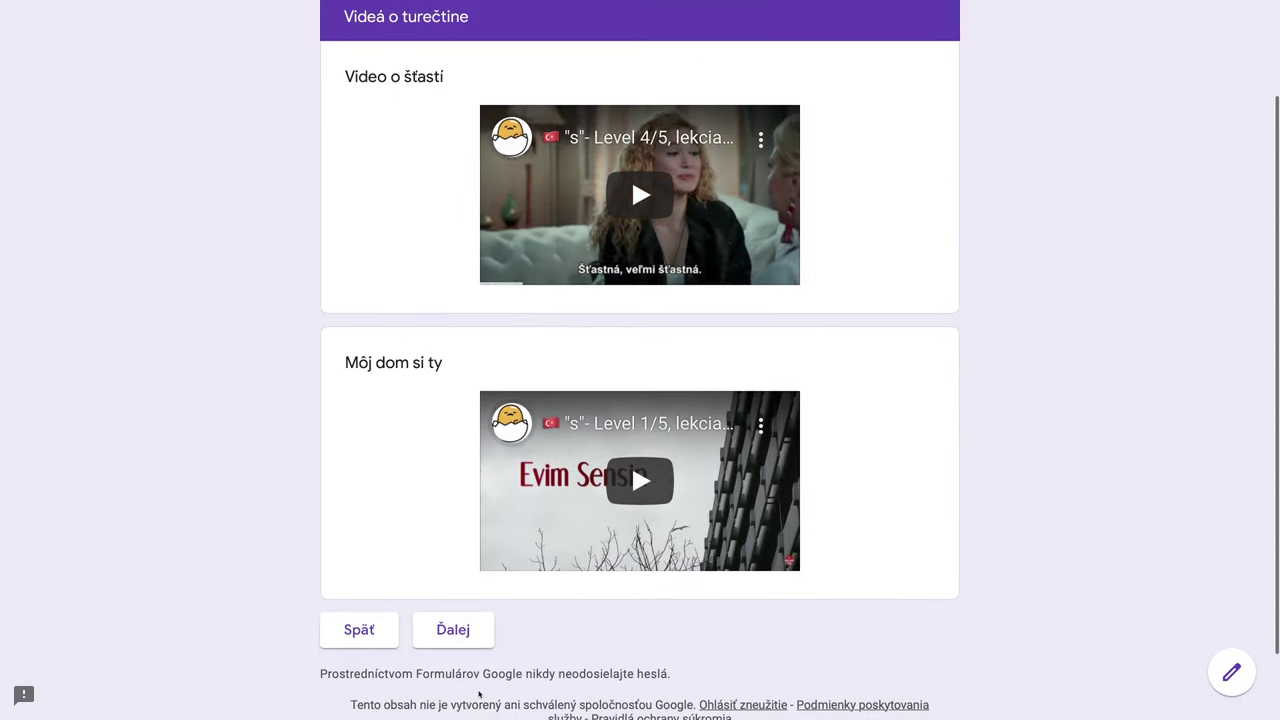
pyautogui.click(453, 629)
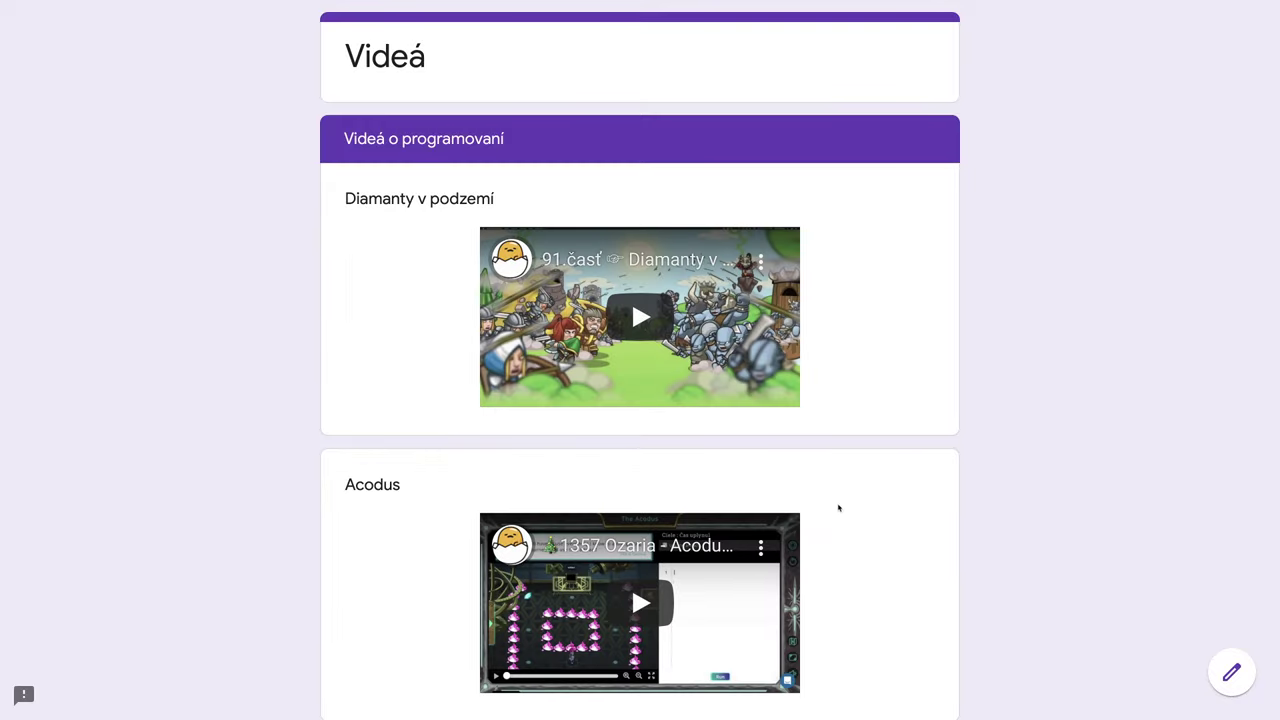
pyautogui.scroll(-2, 838, 508)
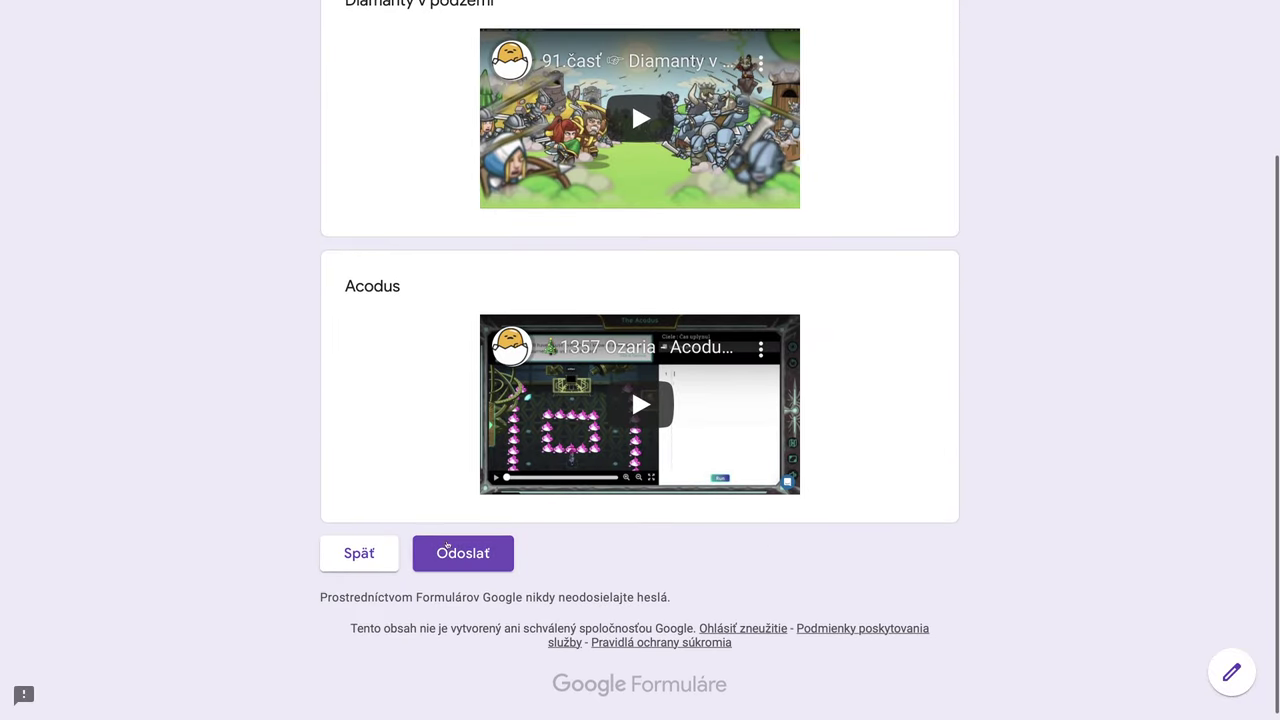
pyautogui.click(359, 553)
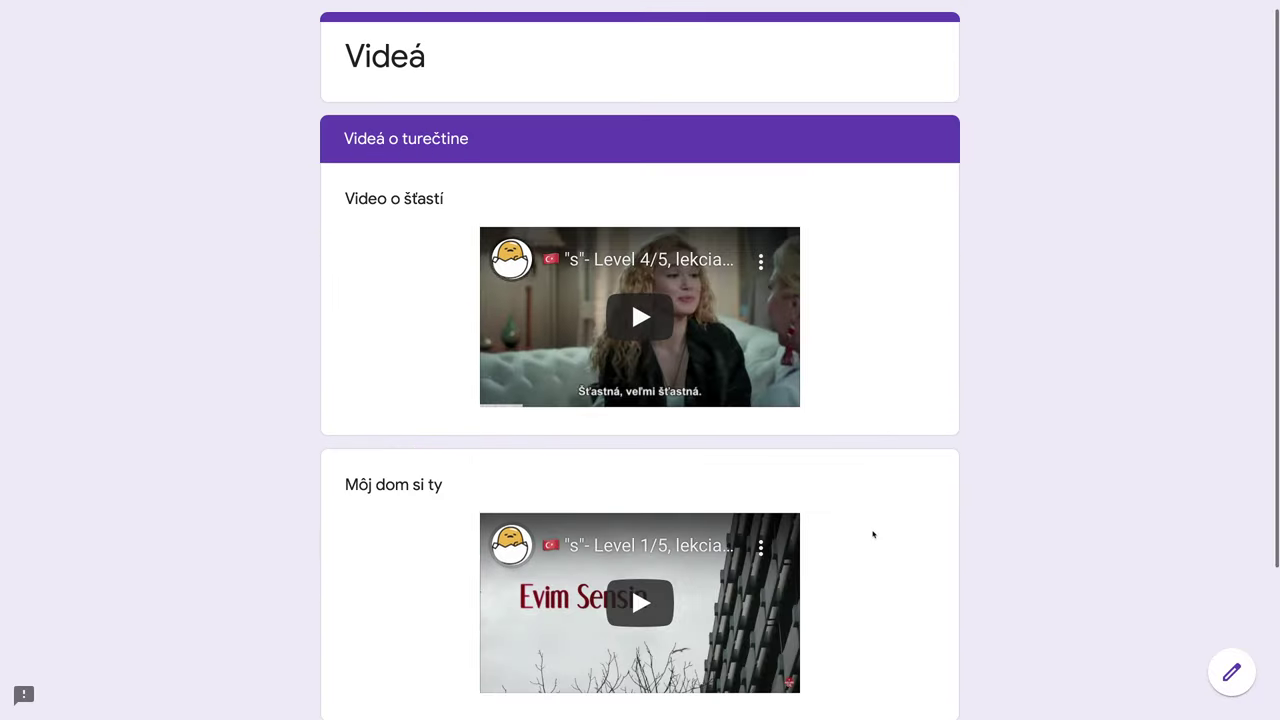
pyautogui.scroll(-2, 873, 535)
pyautogui.click(452, 554)
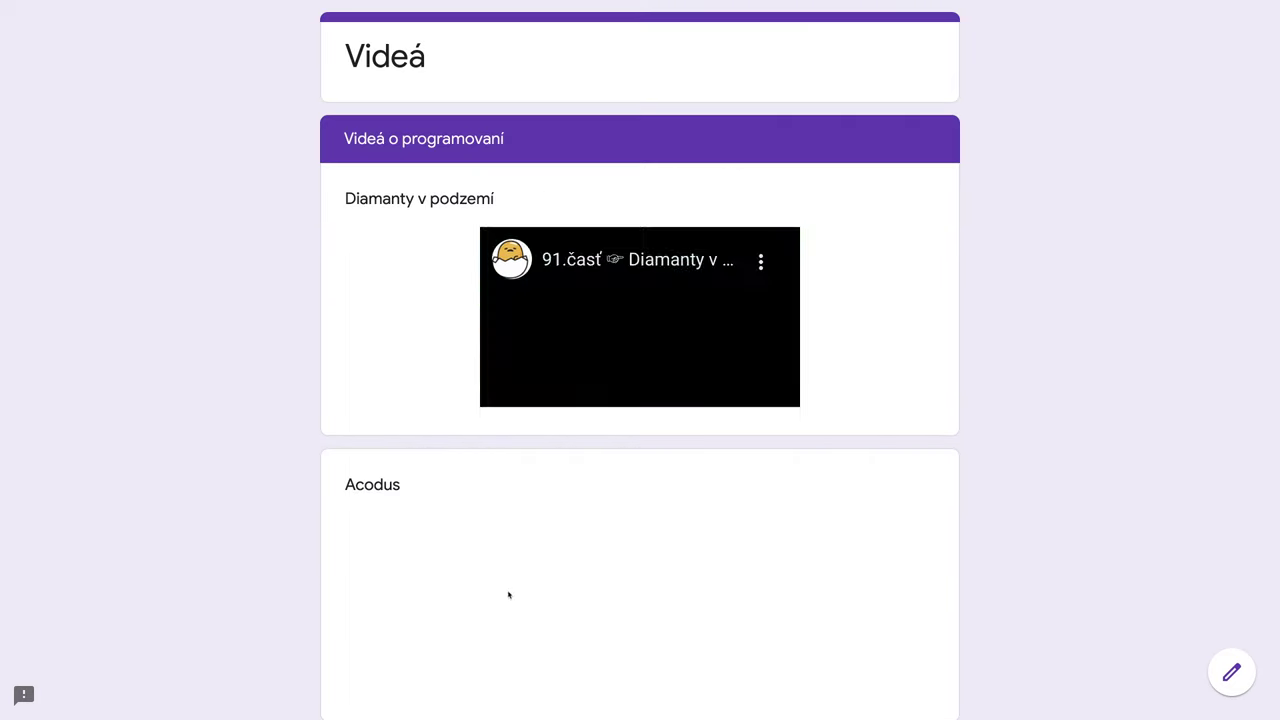
pyautogui.scroll(-2, 508, 595)
pyautogui.click(467, 552)
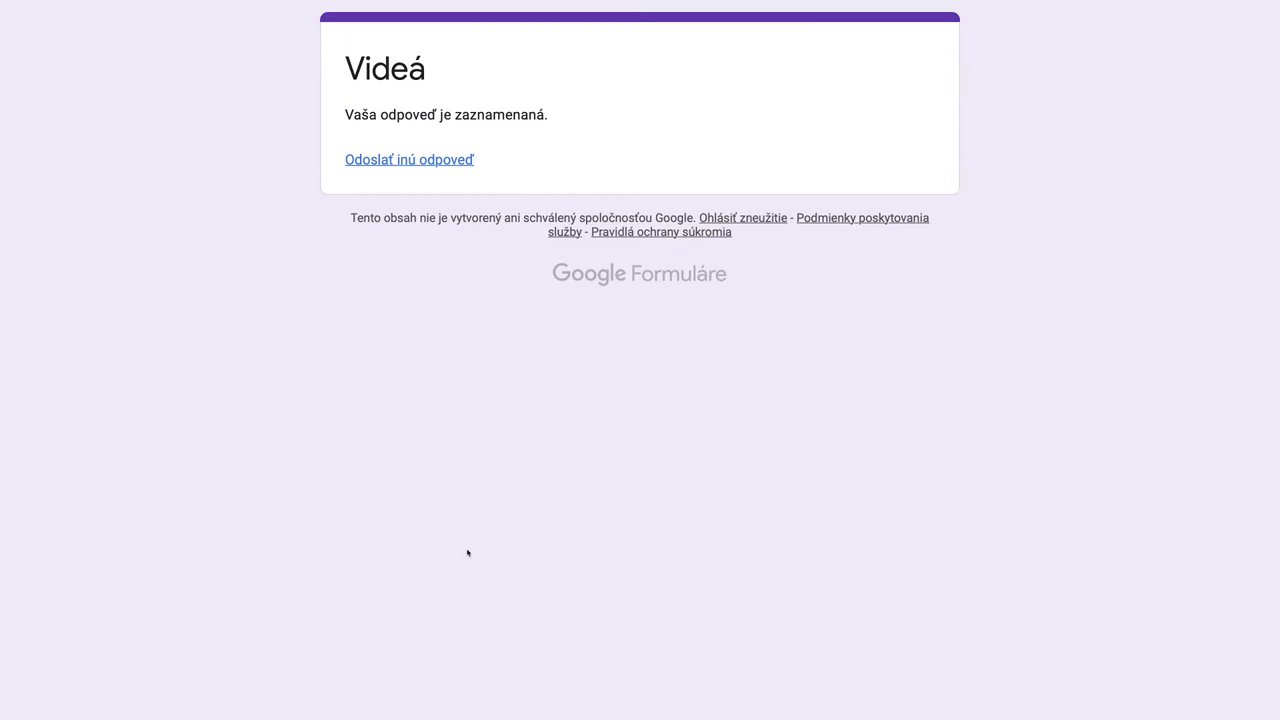
# - Close the preview and view the collected answers question by question
pyautogui.moveTo(517, 3)
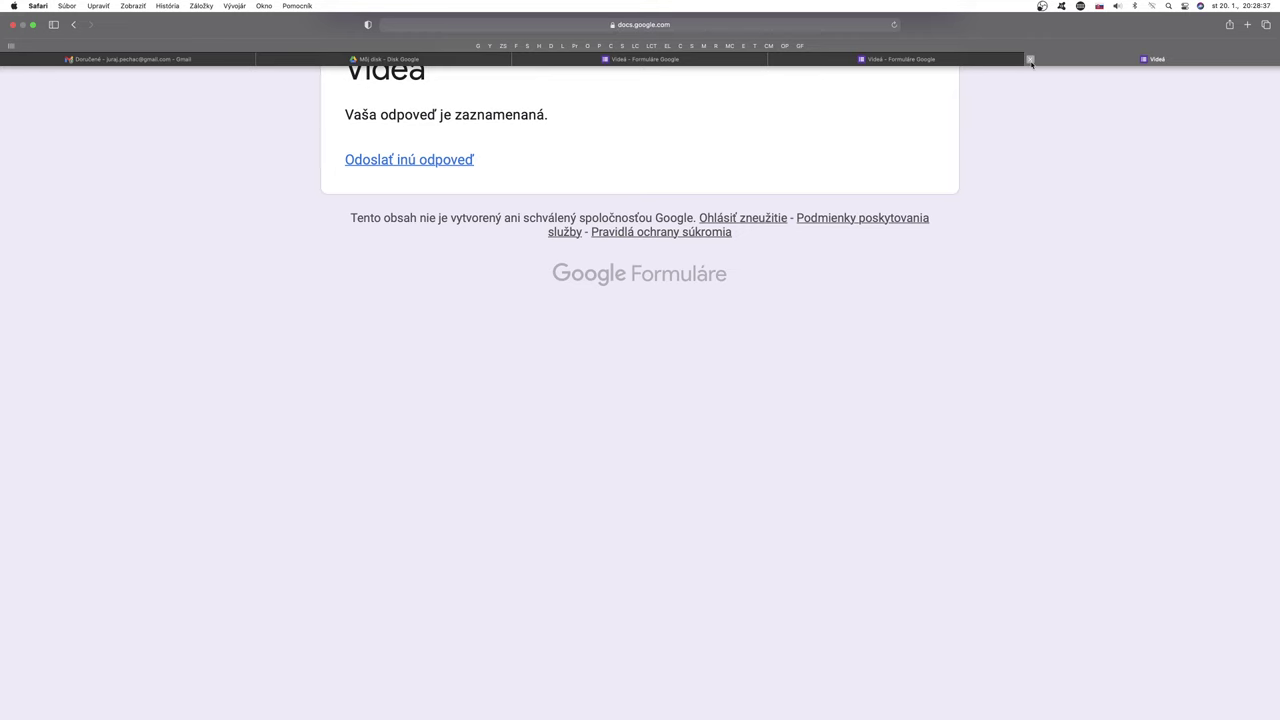
pyautogui.click(1030, 60)
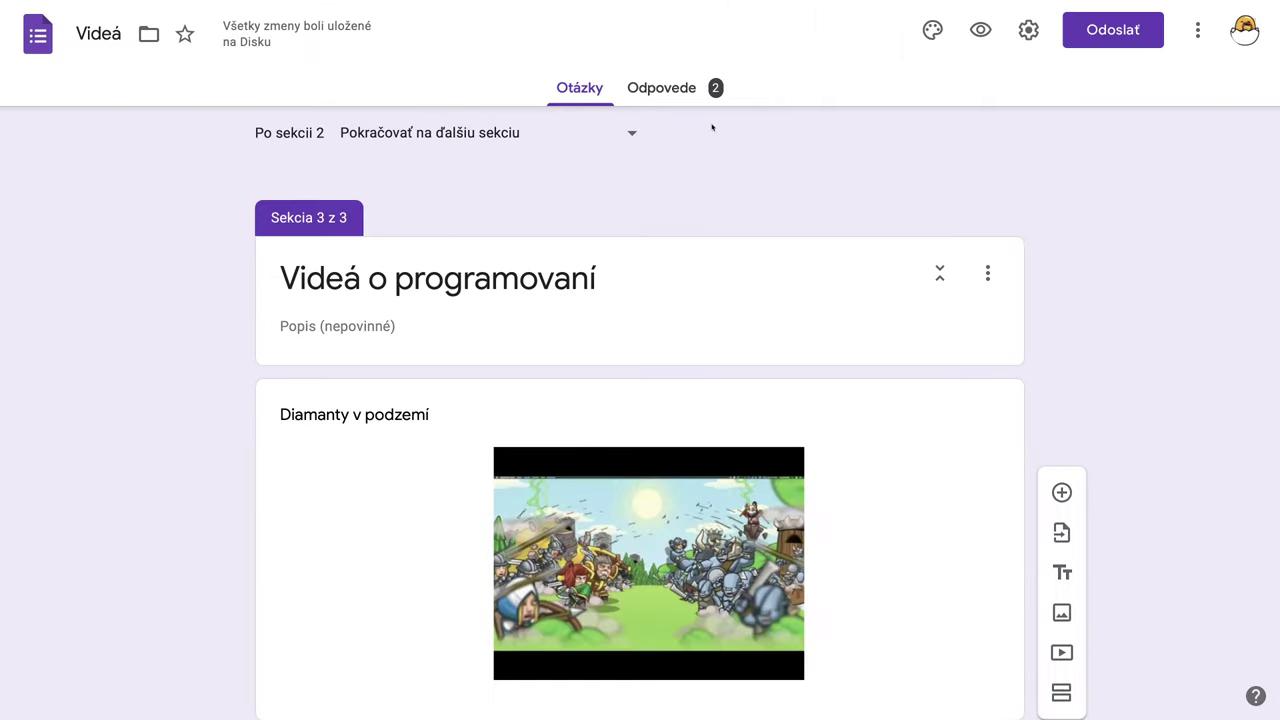
pyautogui.click(664, 92)
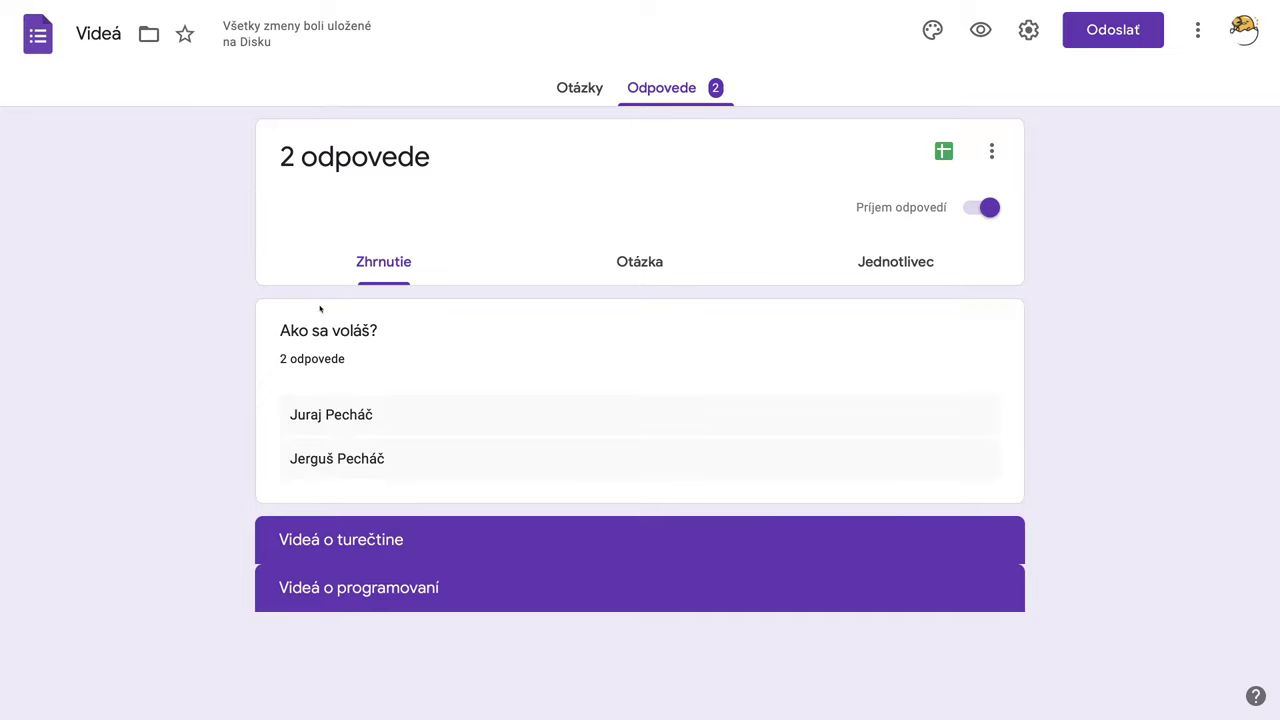
pyautogui.click(655, 268)
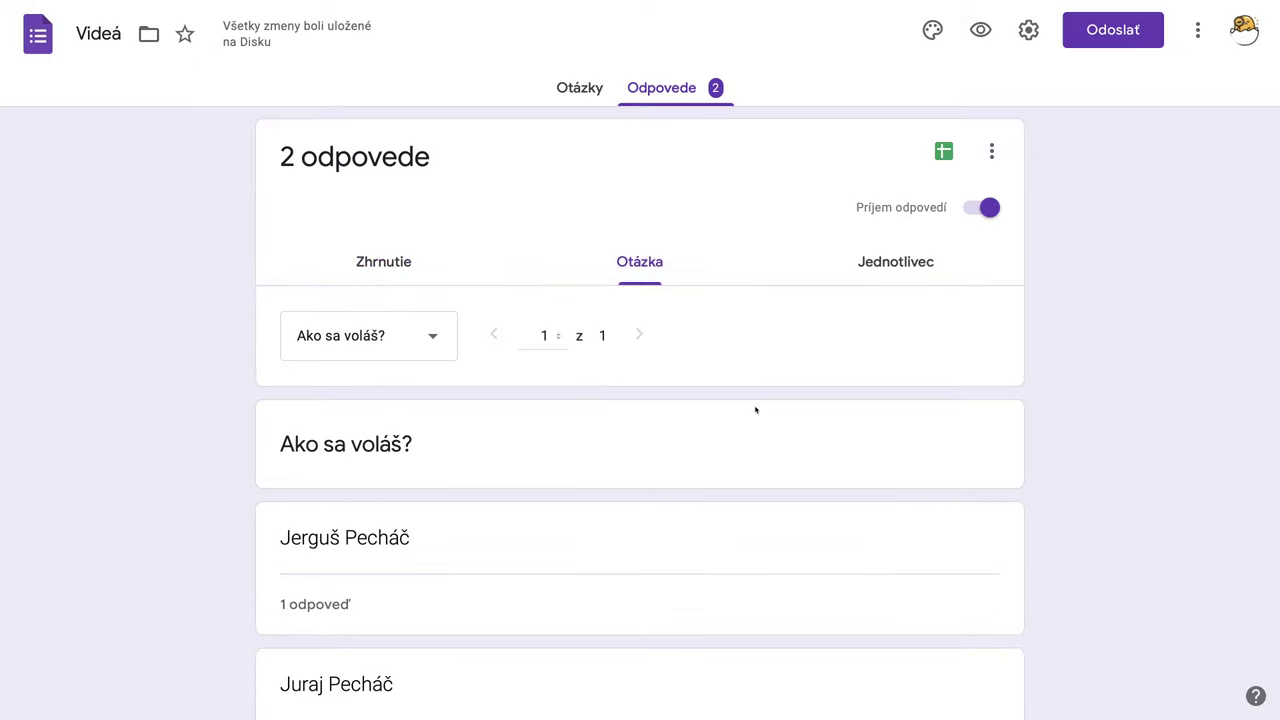
pyautogui.scroll(-2, 755, 411)
pyautogui.scroll(2, 755, 411)
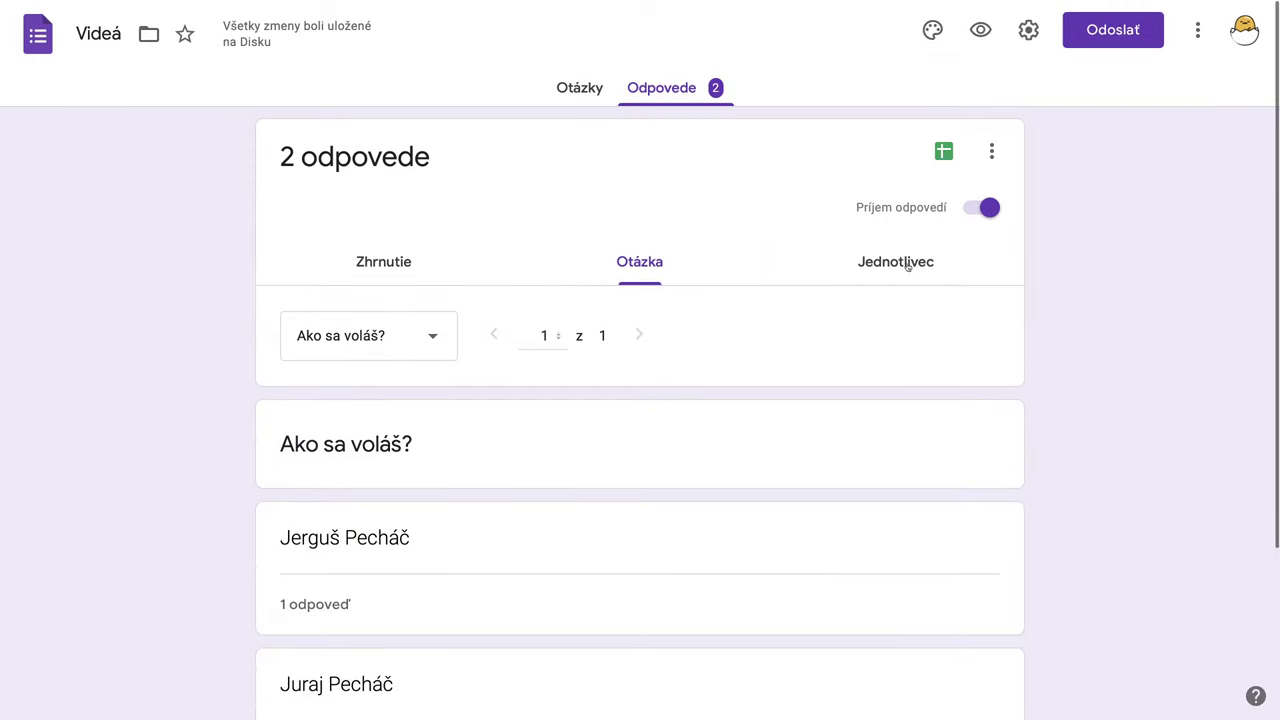
# - Browse both individual responses, then return to the Otázky editor
pyautogui.click(907, 266)
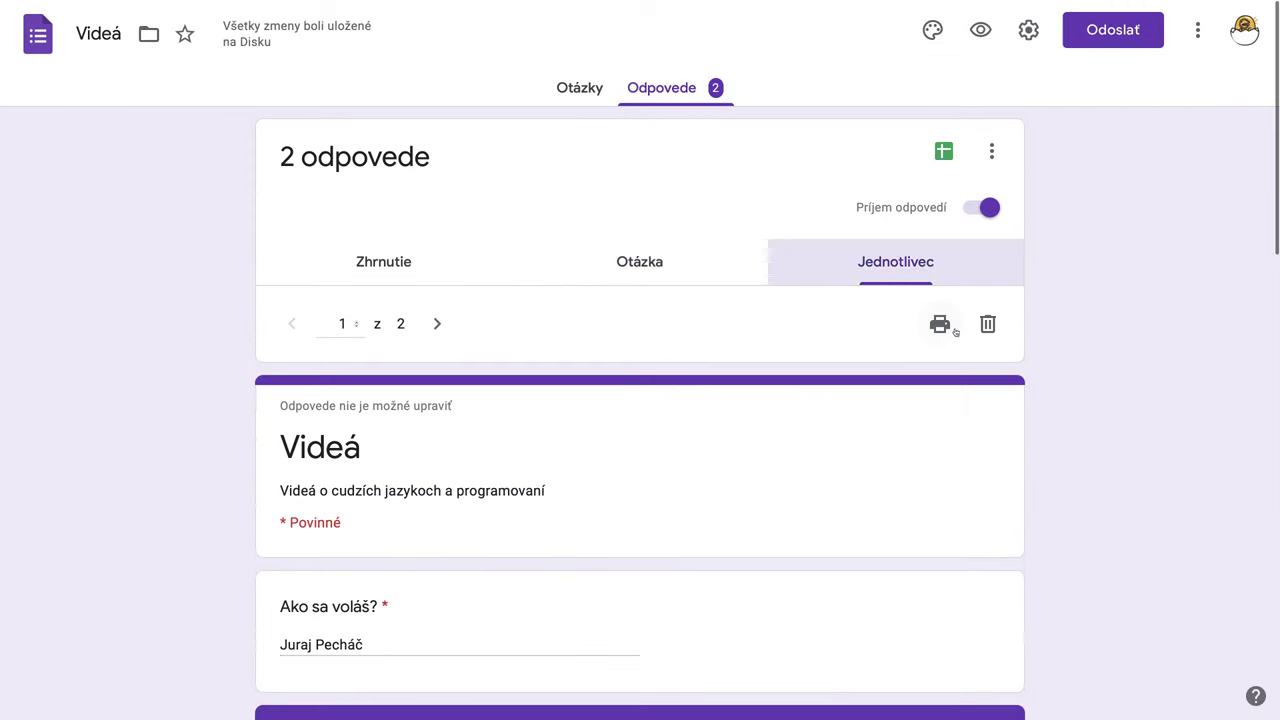
pyautogui.click(436, 324)
pyautogui.click(292, 323)
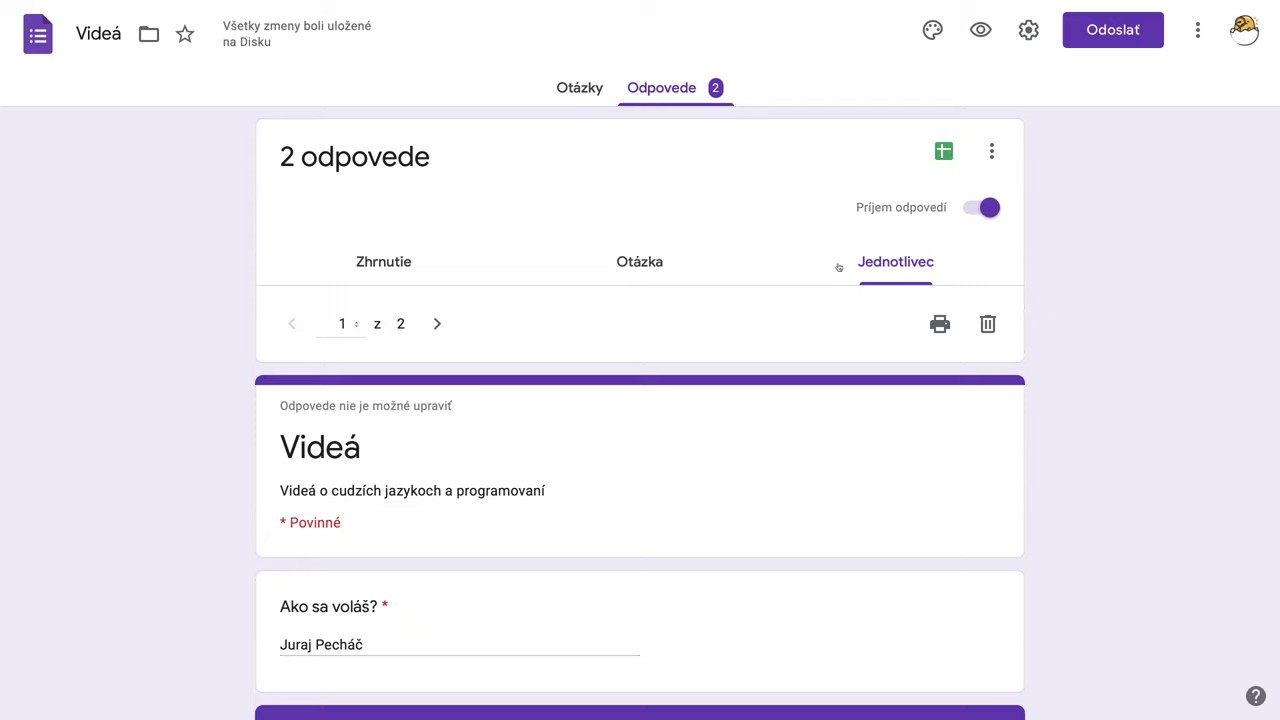
pyautogui.click(580, 88)
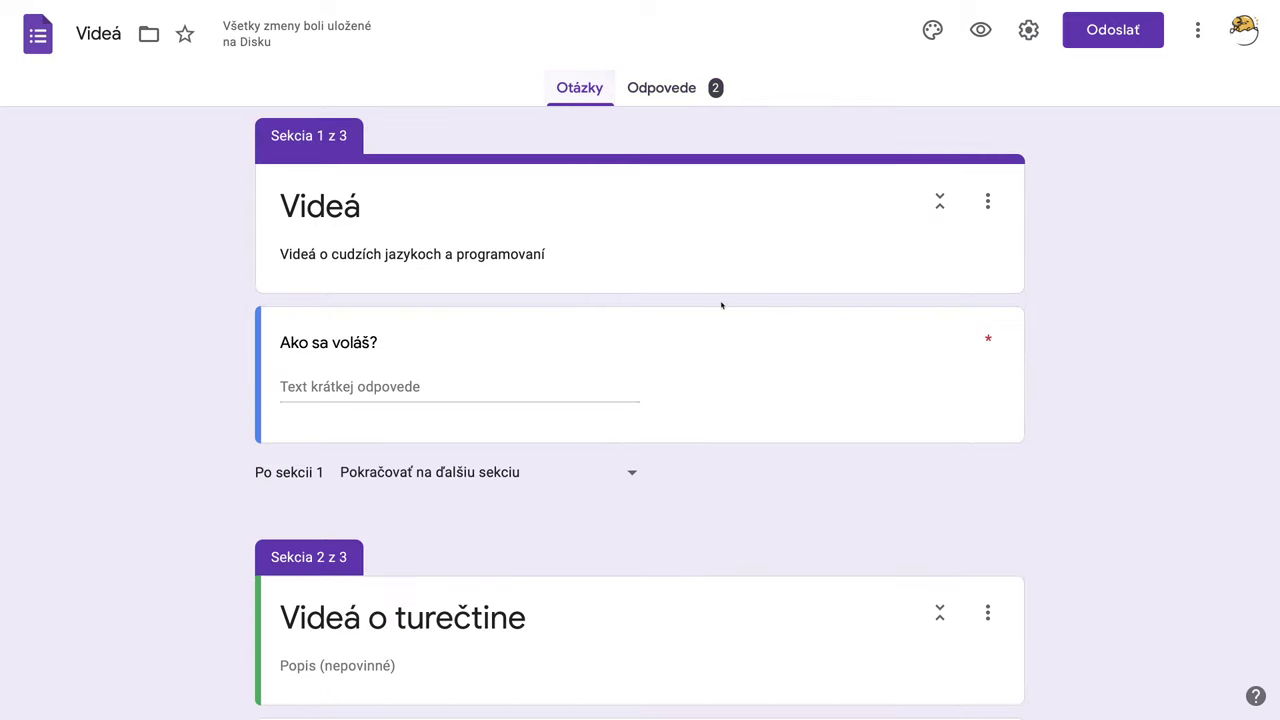